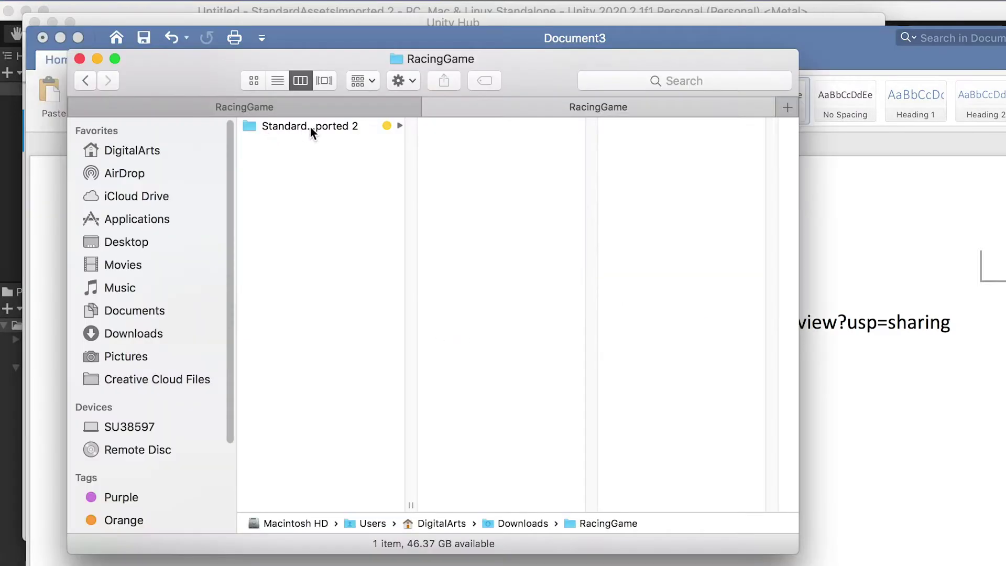
# - Browse the StandardAssetsImported 2 project folder down to Assets/Scenes and select SampleScene.unity
pyautogui.click(310, 126)
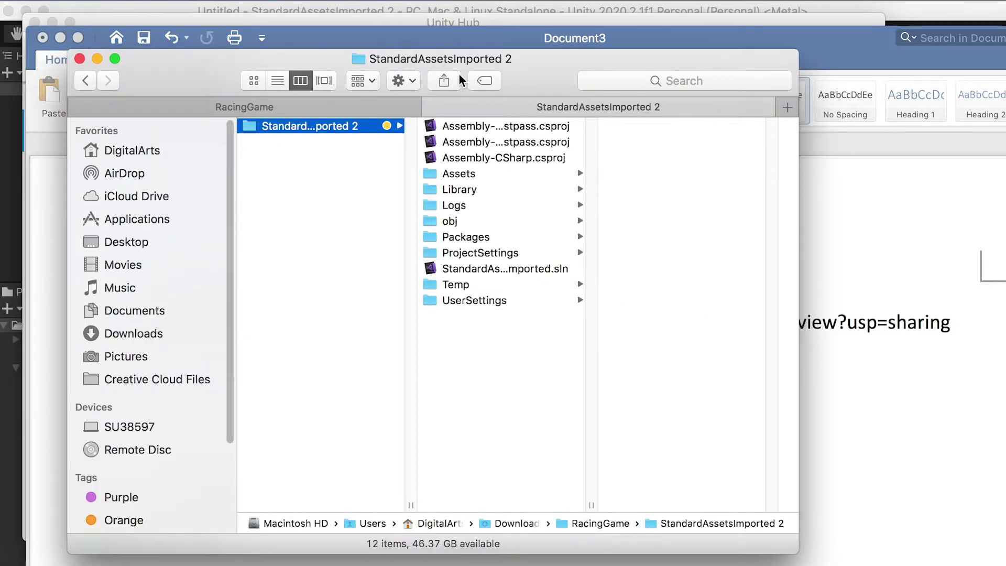
pyautogui.click(459, 174)
pyautogui.click(629, 190)
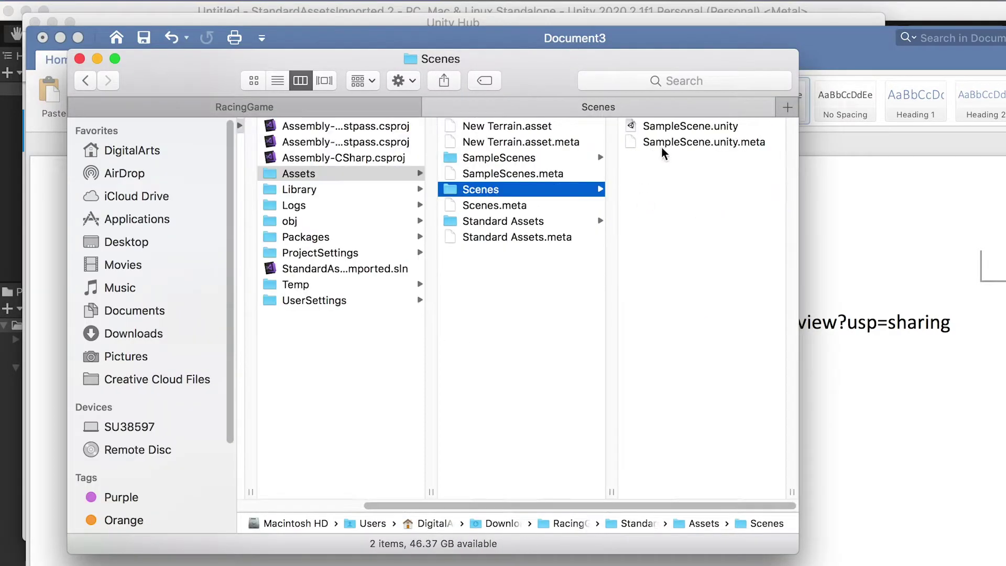
pyautogui.click(672, 127)
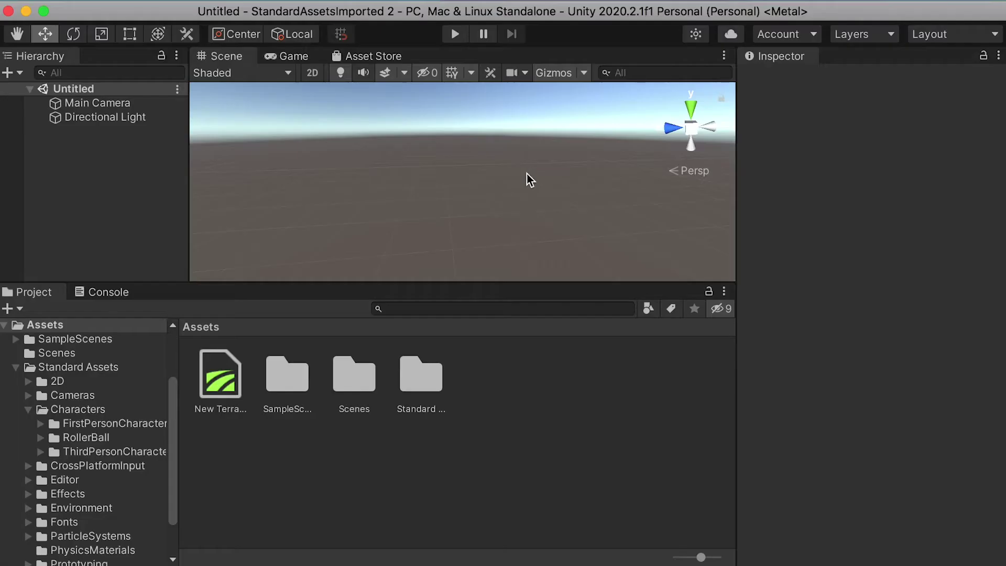
# - Add a plane 3D object to the scene and set its position to 0, 0, 0
pyautogui.click(256, 9)
pyautogui.moveTo(260, 81)
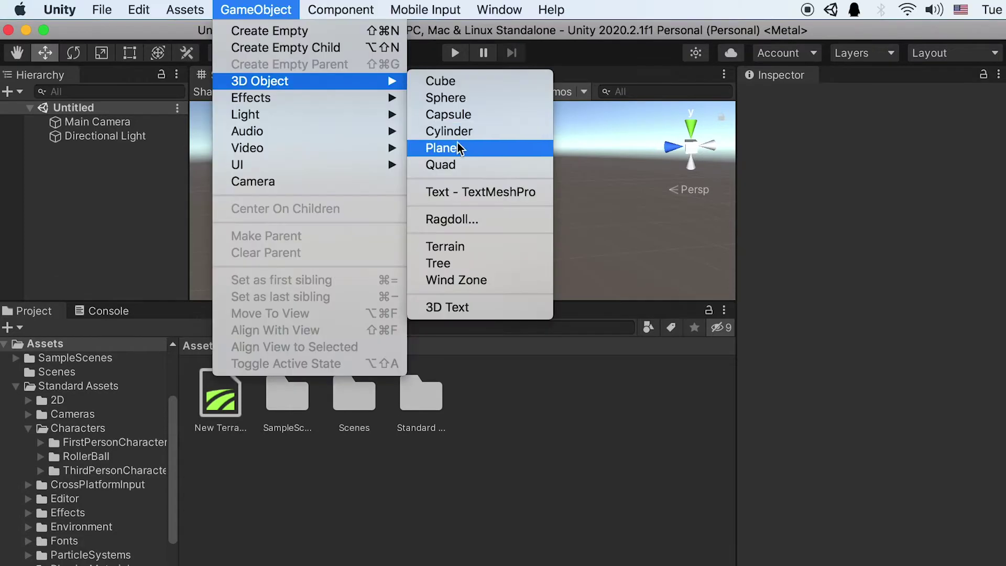
pyautogui.click(454, 148)
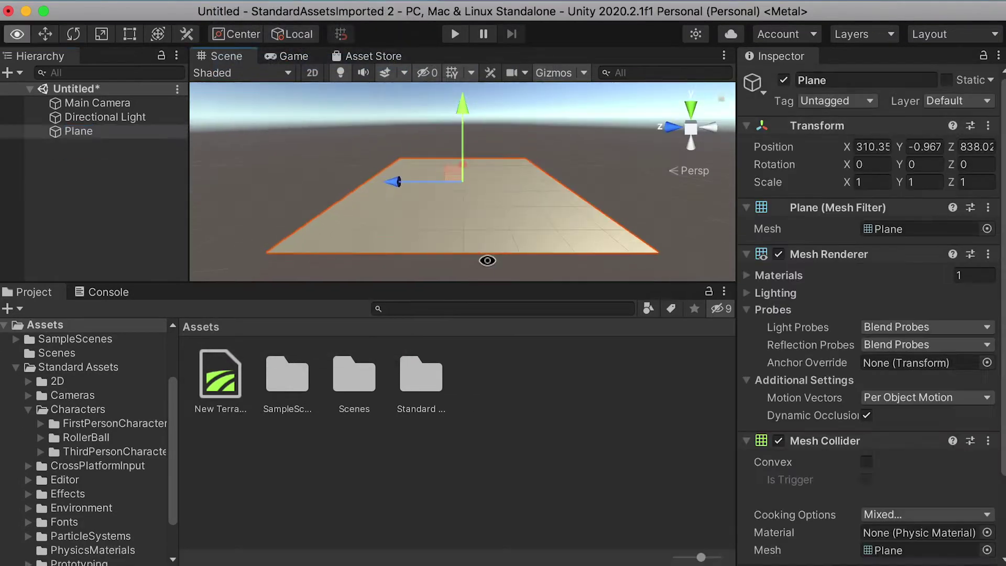
pyautogui.click(872, 147)
pyautogui.write('0')
pyautogui.click(976, 147)
pyautogui.write('0')
pyautogui.click(933, 149)
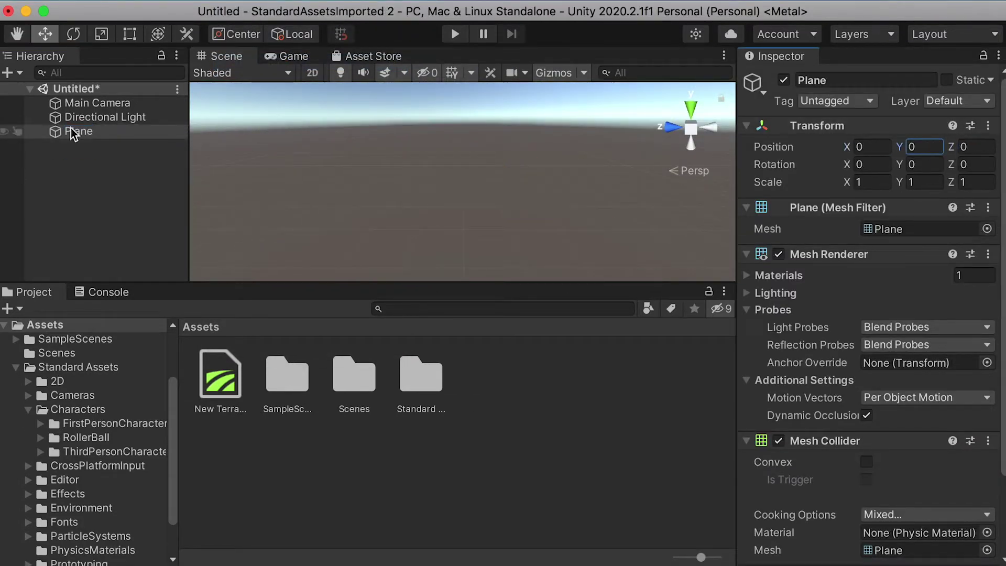
pyautogui.doubleClick(79, 131)
# - Place the Car prefab from Standard Assets/Vehicles/Car/Prefabs onto the plane in the scene
pyautogui.click(61, 369)
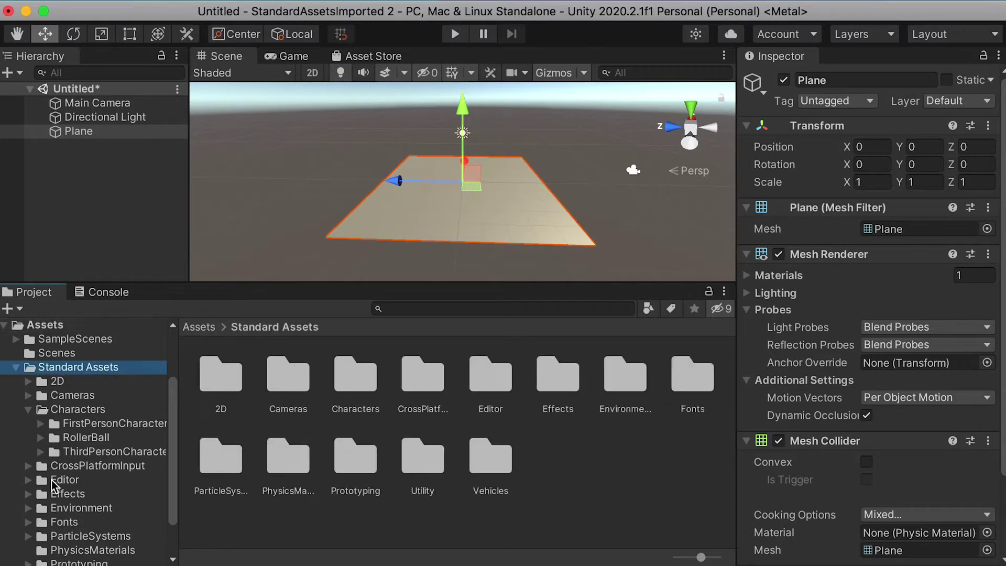
pyautogui.scroll(-3, 58, 495)
pyautogui.click(58, 541)
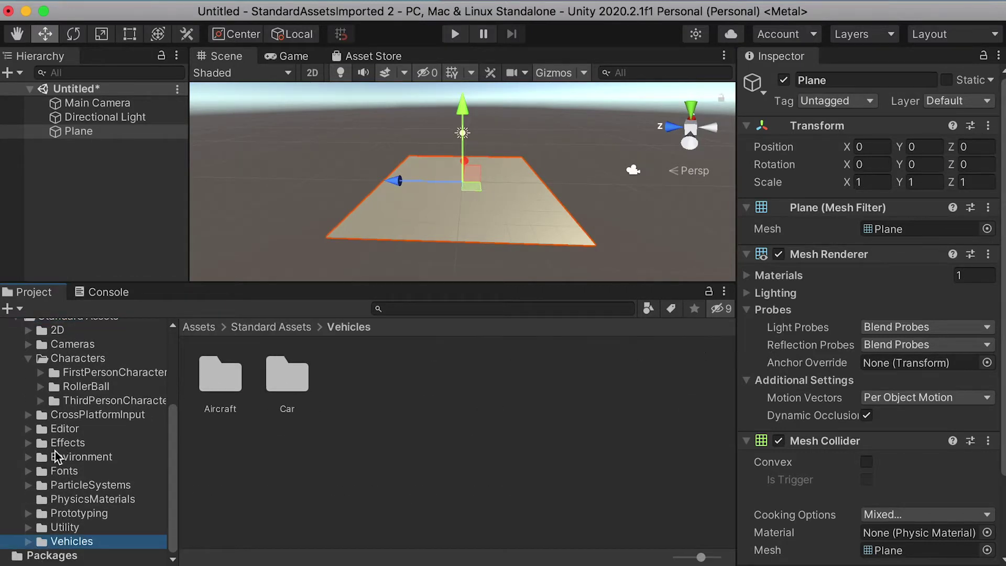
pyautogui.doubleClick(289, 388)
pyautogui.doubleClick(488, 379)
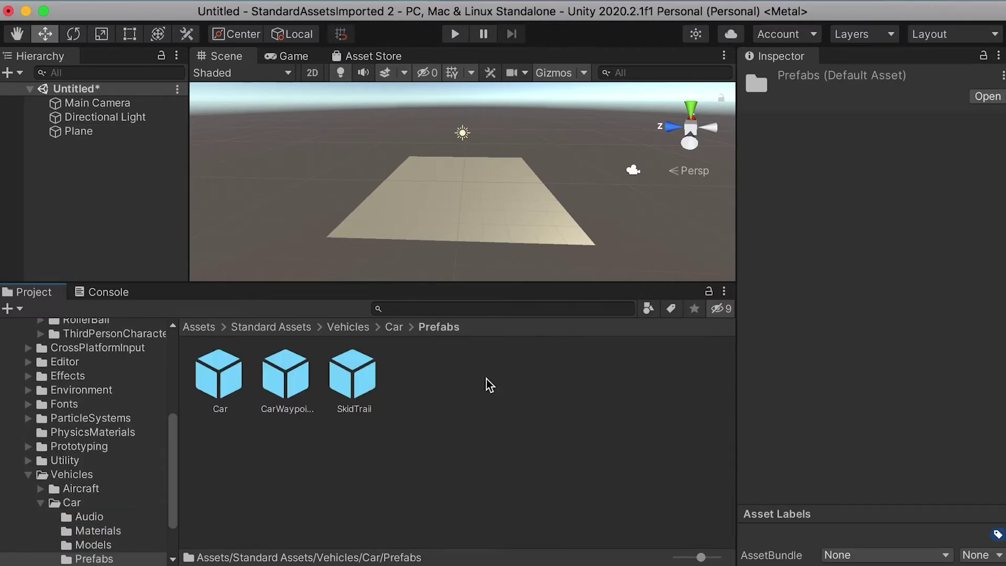
pyautogui.moveTo(243, 383); pyautogui.dragTo(472, 207)
# - Set the plane's scale to 10 on the X, Y and Z axes
pyautogui.click(92, 147)
pyautogui.click(871, 182)
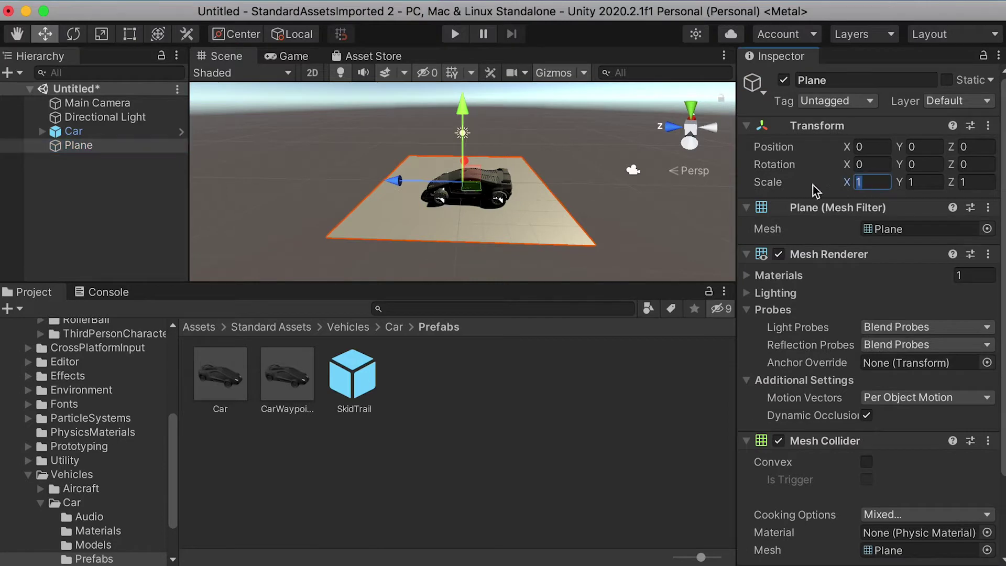
pyautogui.write('10')
pyautogui.press('Tab')
pyautogui.write('10')
pyautogui.press('Tab')
pyautogui.write('10')
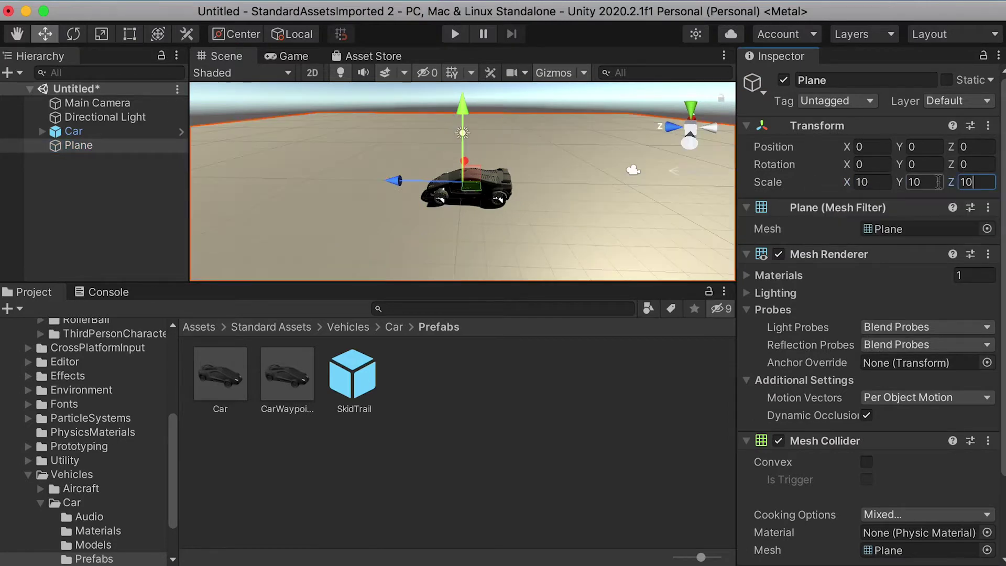
pyautogui.click(108, 185)
# - Make the Main Camera a child of the Car and set its position to 0, 0, 0
pyautogui.click(79, 131)
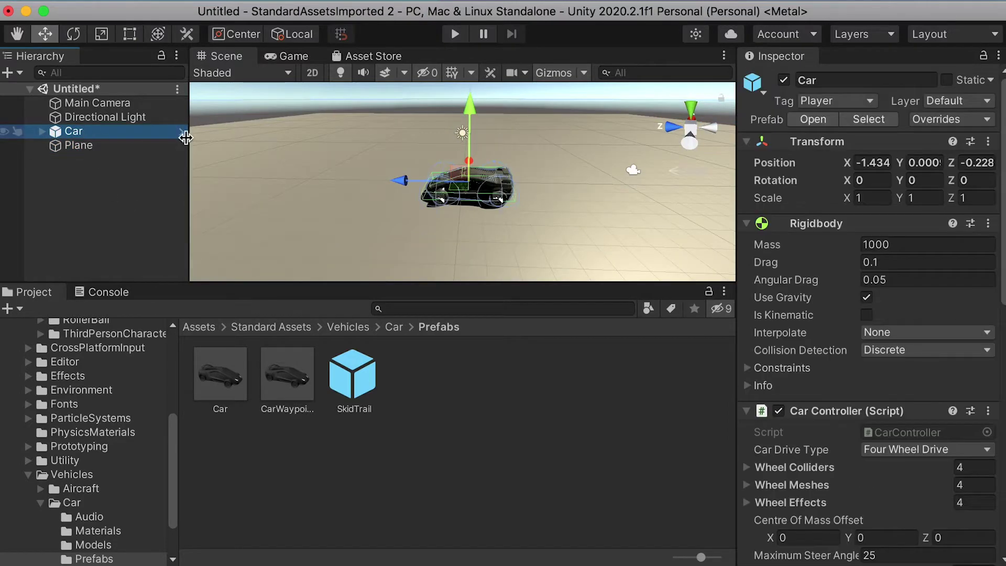
pyautogui.moveTo(97, 102); pyautogui.dragTo(81, 135)
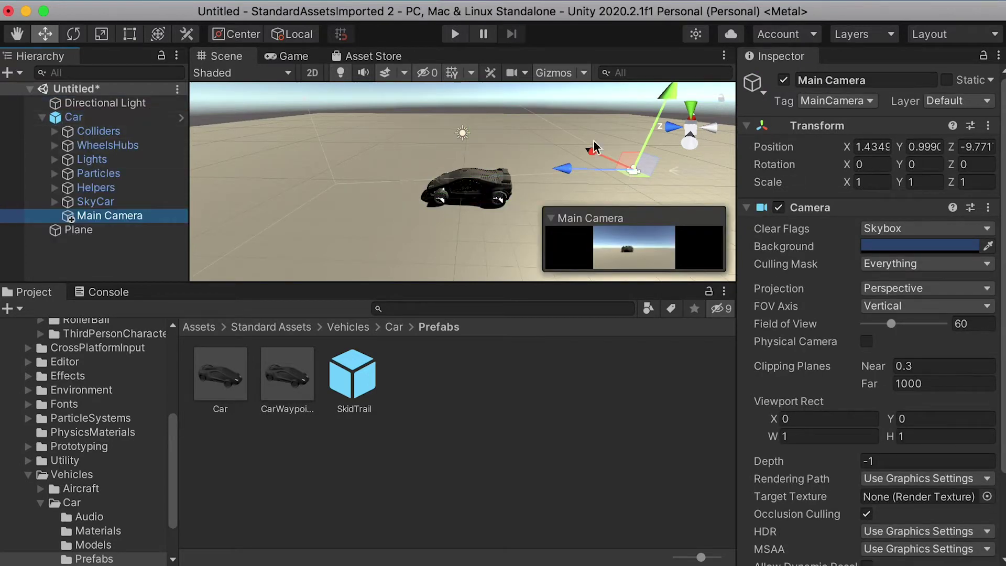
pyautogui.click(882, 145)
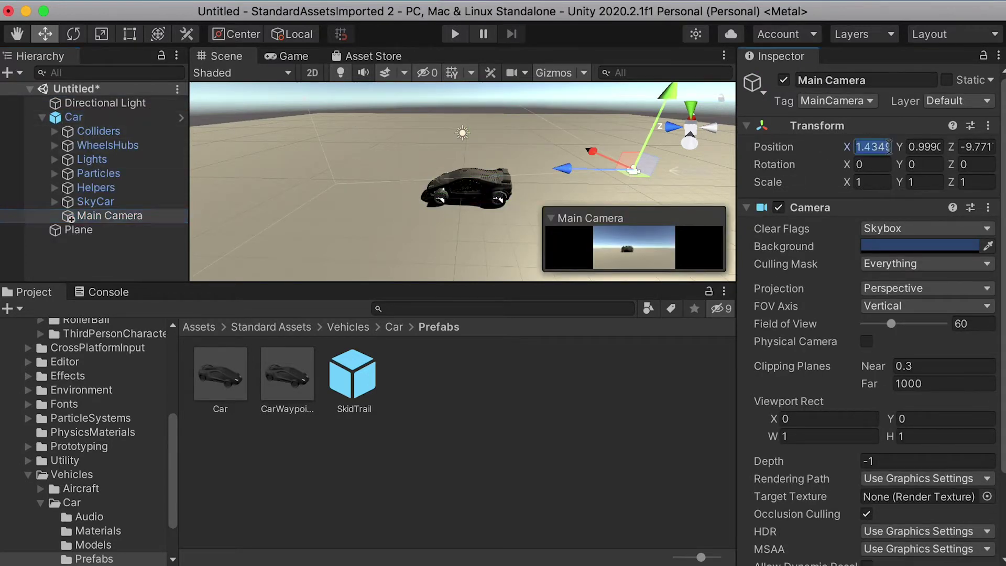
pyautogui.write('0')
pyautogui.click(938, 144)
pyautogui.write('0')
pyautogui.click(981, 147)
pyautogui.write('0')
pyautogui.press('Return')
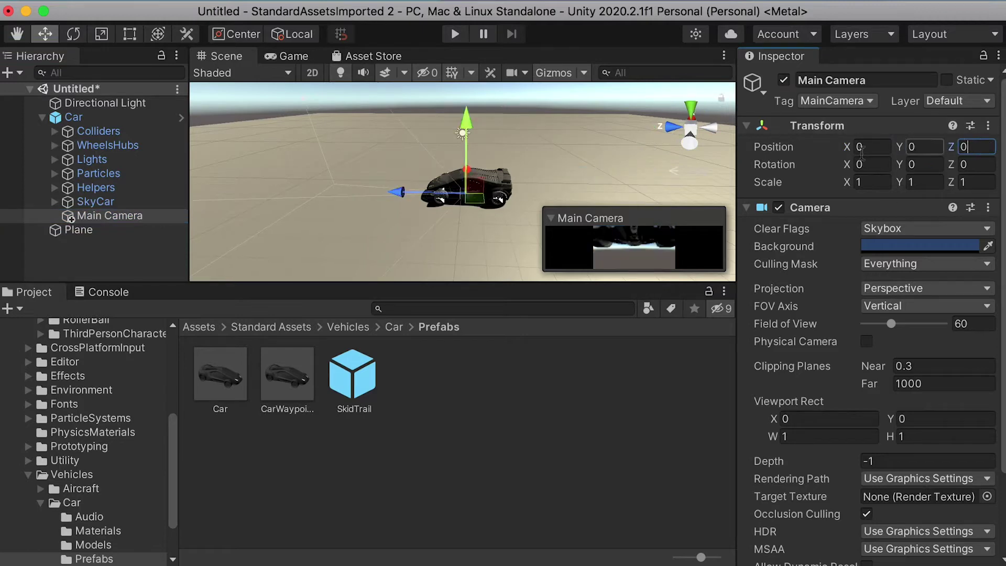
# - Move the Main Camera up and behind the car to about Y 2.15, Z -5.02, and play-test the scene
pyautogui.moveTo(466, 117); pyautogui.dragTo(467, 82)
pyautogui.moveTo(405, 163); pyautogui.dragTo(500, 164)
pyautogui.moveTo(585, 87); pyautogui.dragTo(588, 78)
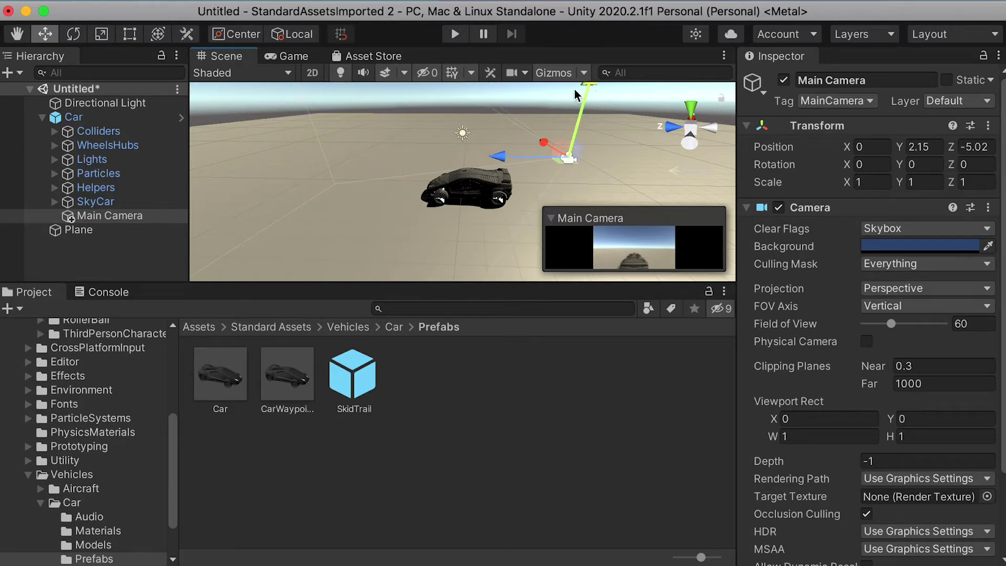
pyautogui.click(455, 34)
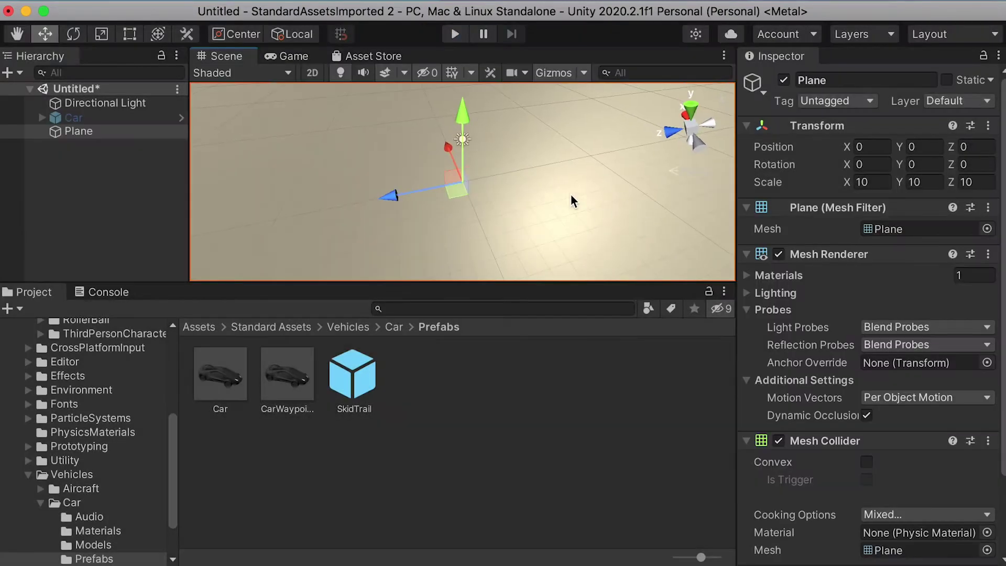
# - Generate the scene's lighting from the Lighting window and close that window
pyautogui.keyDown('alt'); pyautogui.moveTo(571, 198); pyautogui.dragTo(553, 175); pyautogui.keyUp('alt')
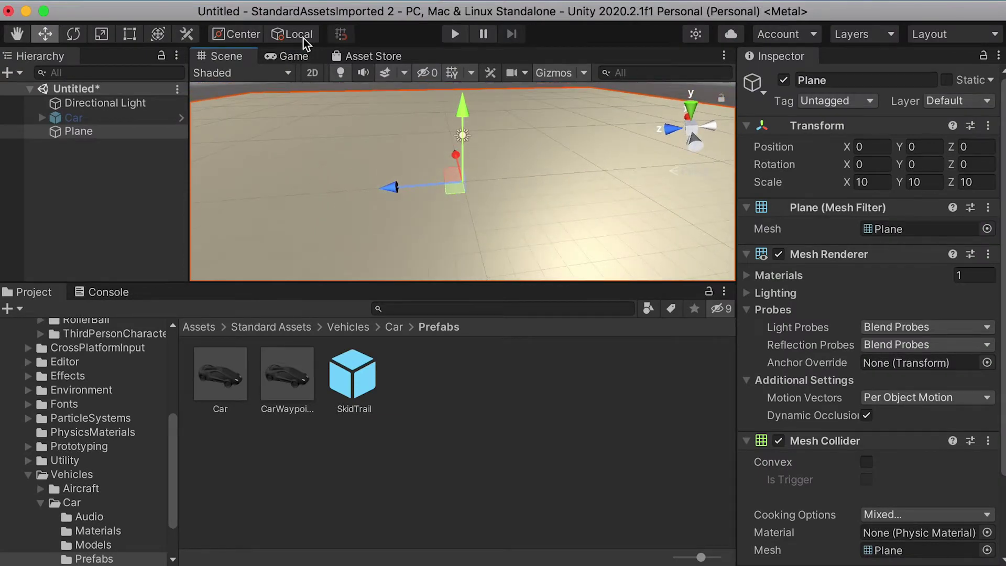
pyautogui.click(499, 8)
pyautogui.moveTo(556, 287)
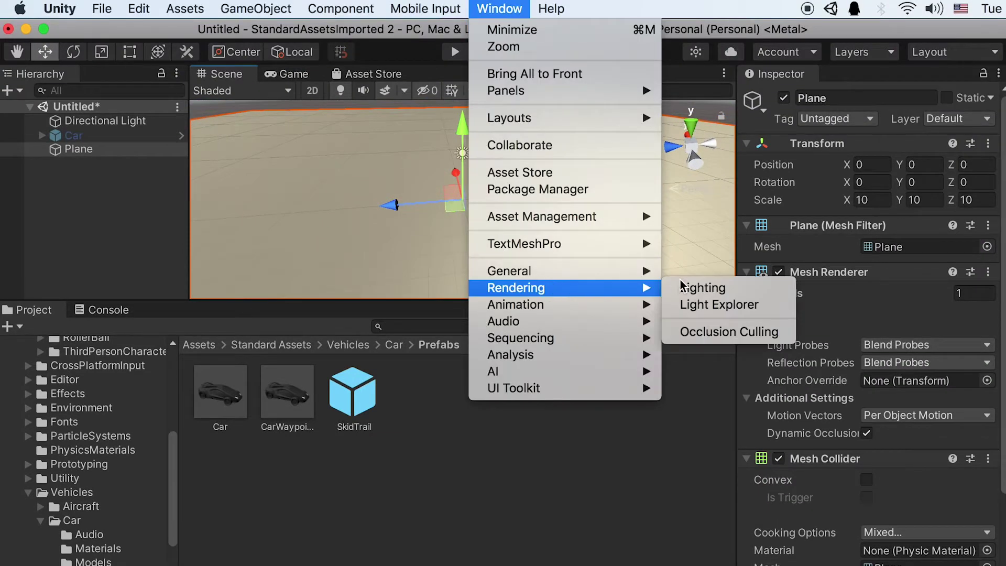
pyautogui.click(705, 287)
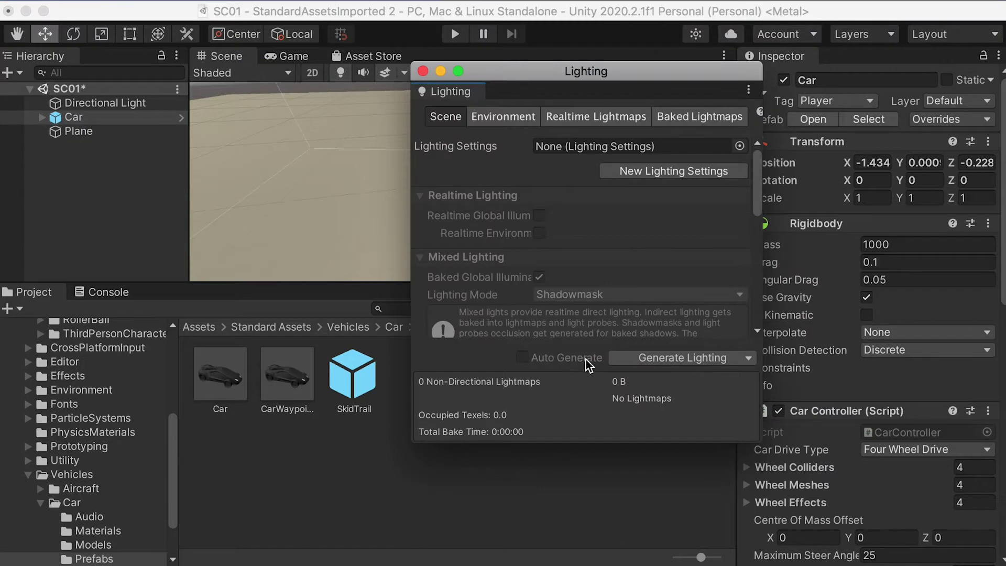
pyautogui.click(706, 359)
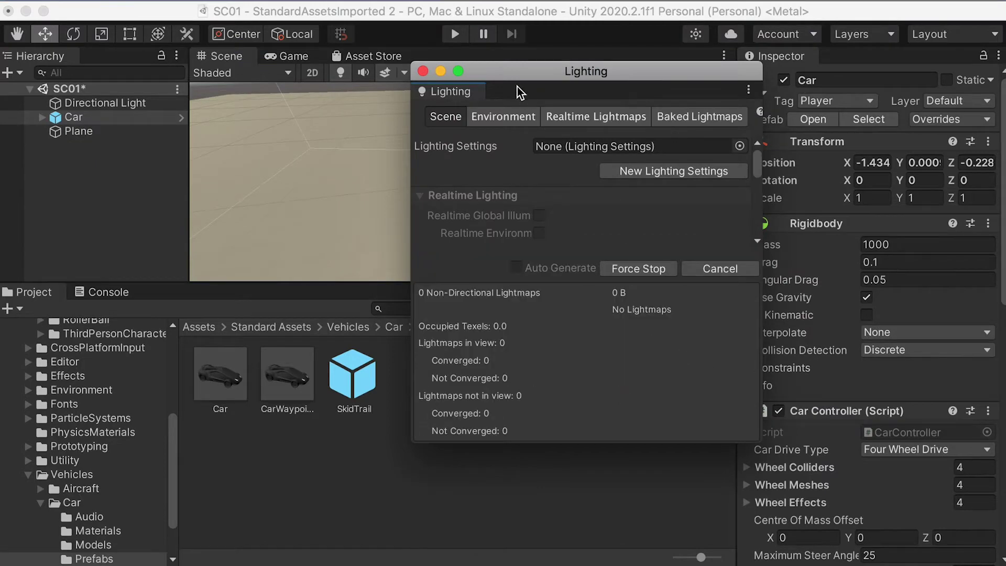
pyautogui.moveTo(501, 70); pyautogui.dragTo(677, 108)
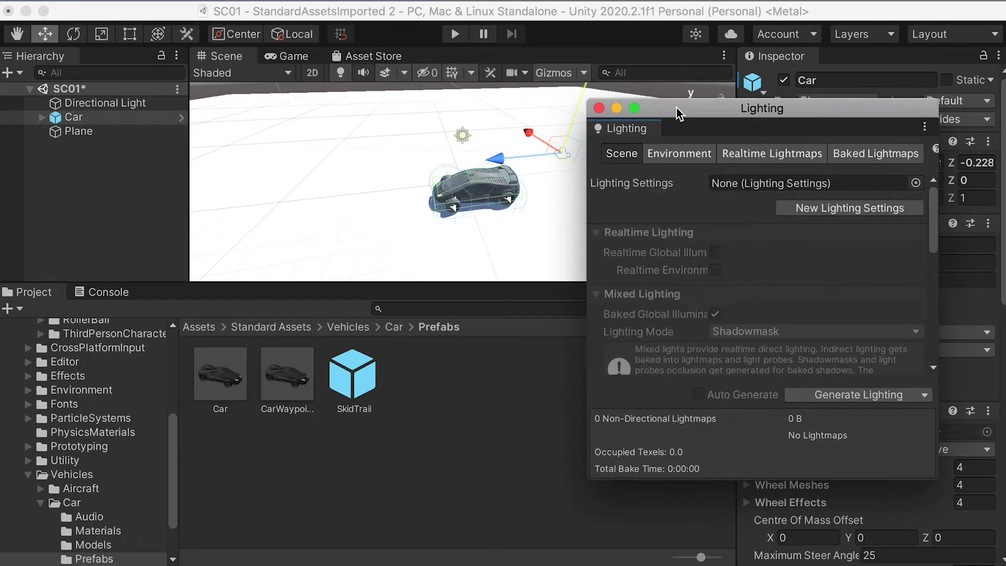
pyautogui.click(598, 108)
# - Deactivate the Plane and the Car together in the scene
pyautogui.keyDown('alt'); pyautogui.moveTo(552, 144); pyautogui.dragTo(682, 97); pyautogui.keyUp('alt')
pyautogui.keyDown('alt'); pyautogui.moveTo(582, 153); pyautogui.dragTo(498, 173); pyautogui.keyUp('alt')
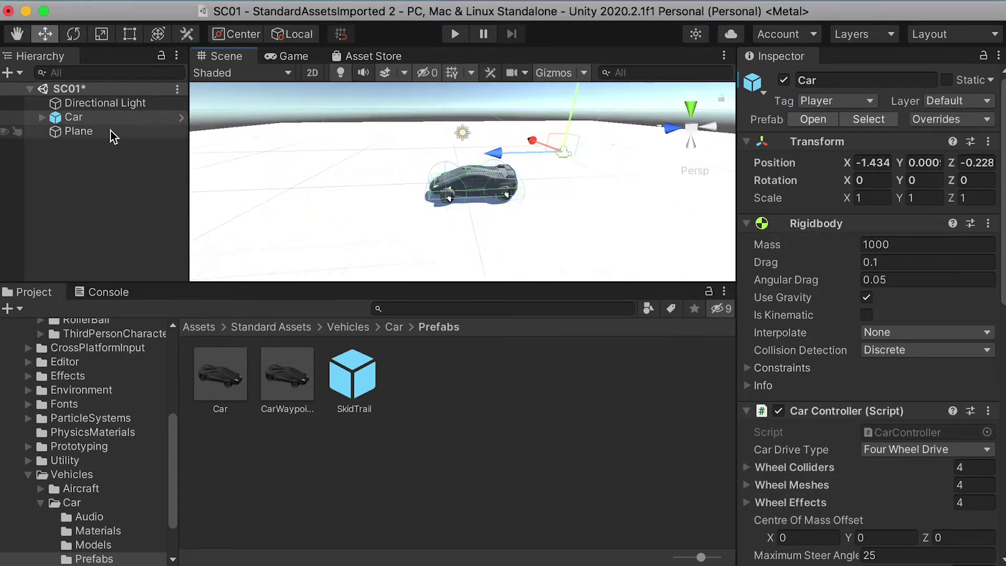
pyautogui.click(113, 133)
pyautogui.keyDown('shift'); pyautogui.click(84, 118); pyautogui.keyUp('shift')
pyautogui.click(784, 80)
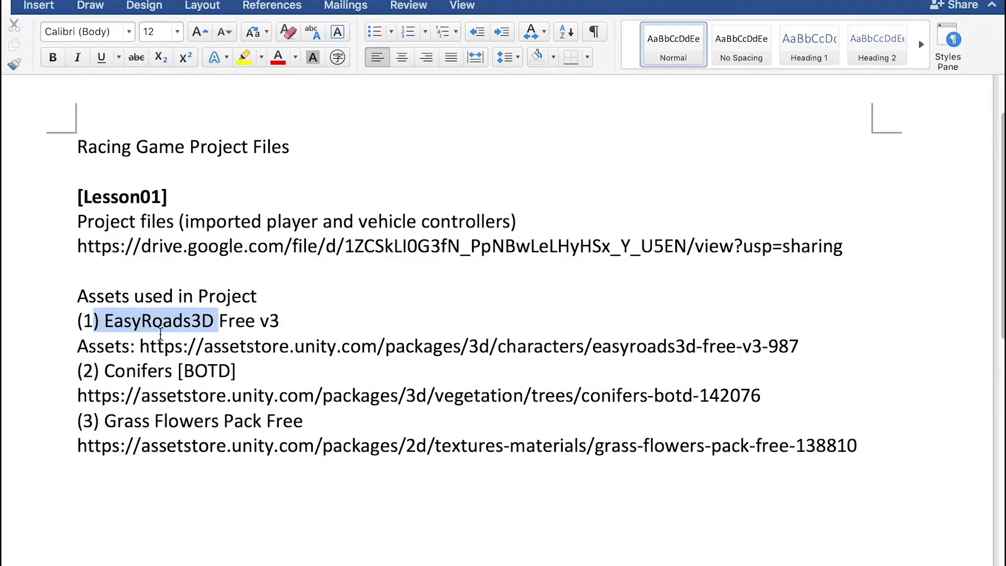
# - Check the assets listed in the Word document and, in the browser's Asset Store, add EasyRoads3D Free v3 and Grass Flowers Pack Free to My Assets
pyautogui.moveTo(219, 321); pyautogui.dragTo(158, 385)
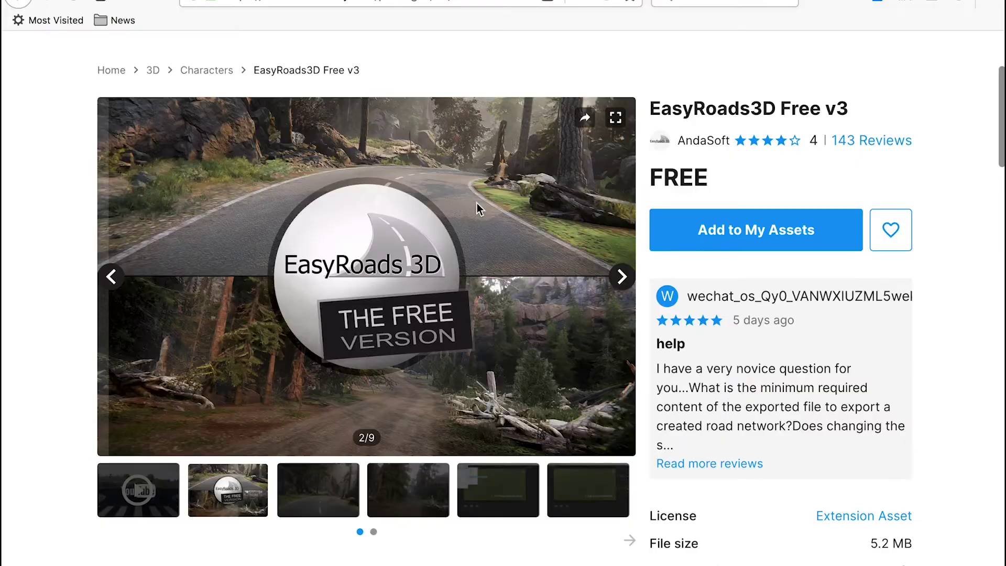
pyautogui.click(705, 223)
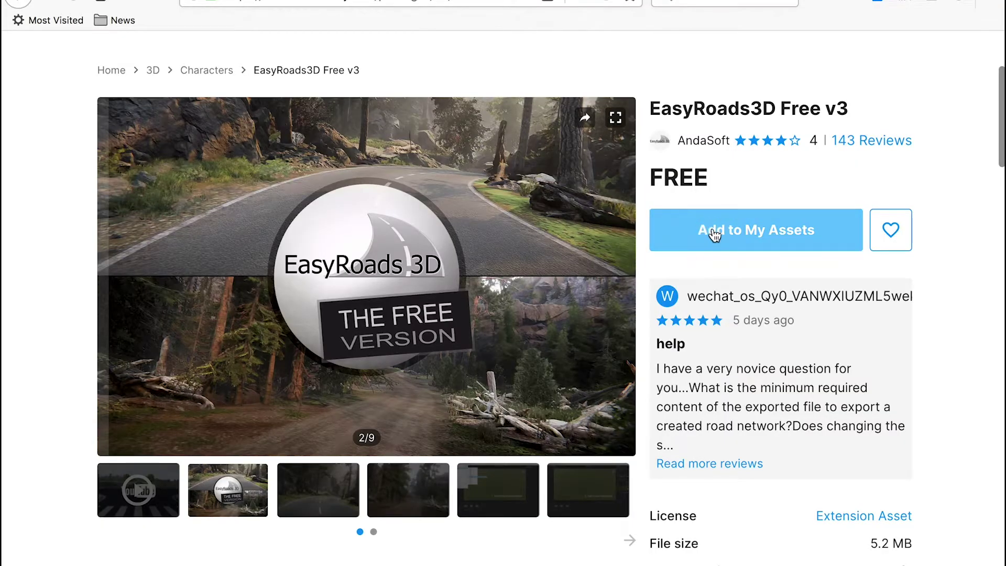
pyautogui.click(761, 226)
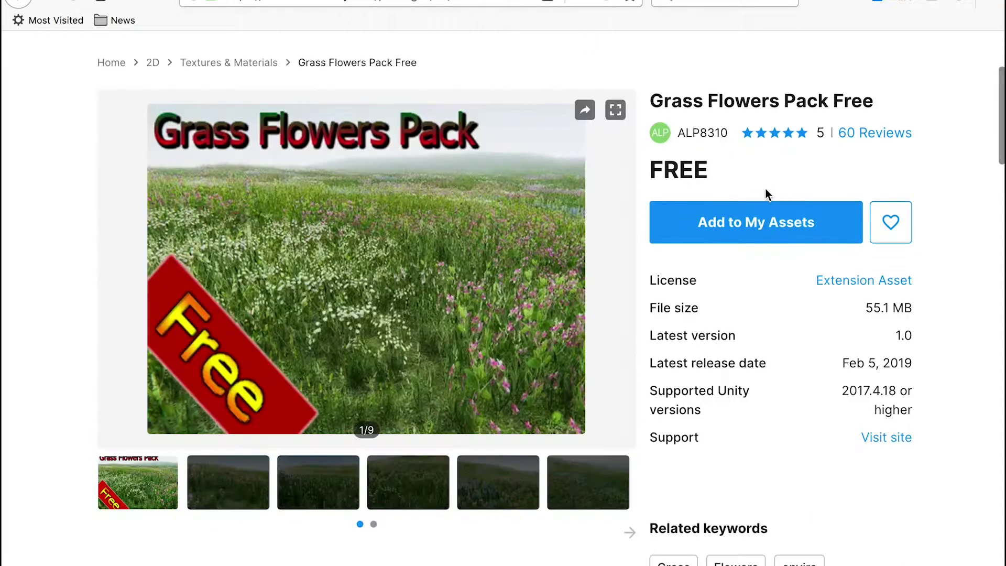
pyautogui.click(777, 223)
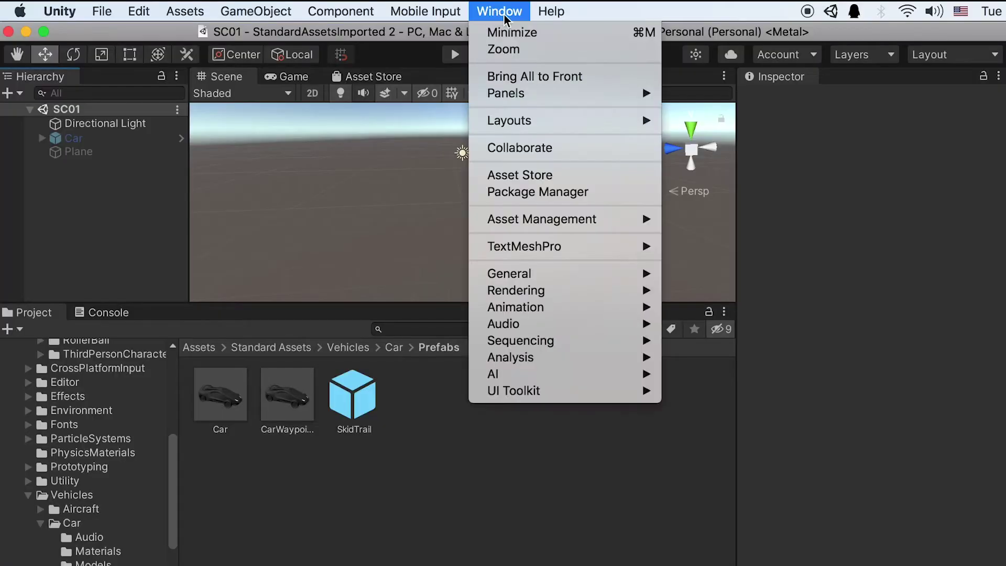
# - Switch back to Unity and list the My Assets packages in the Package Manager
pyautogui.click(589, 193)
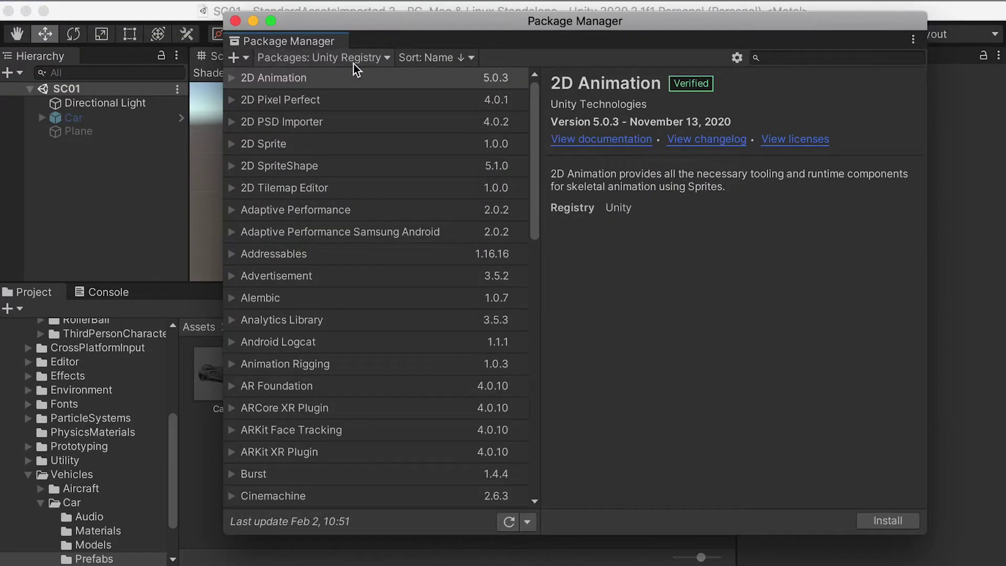
pyautogui.click(355, 64)
pyautogui.click(301, 112)
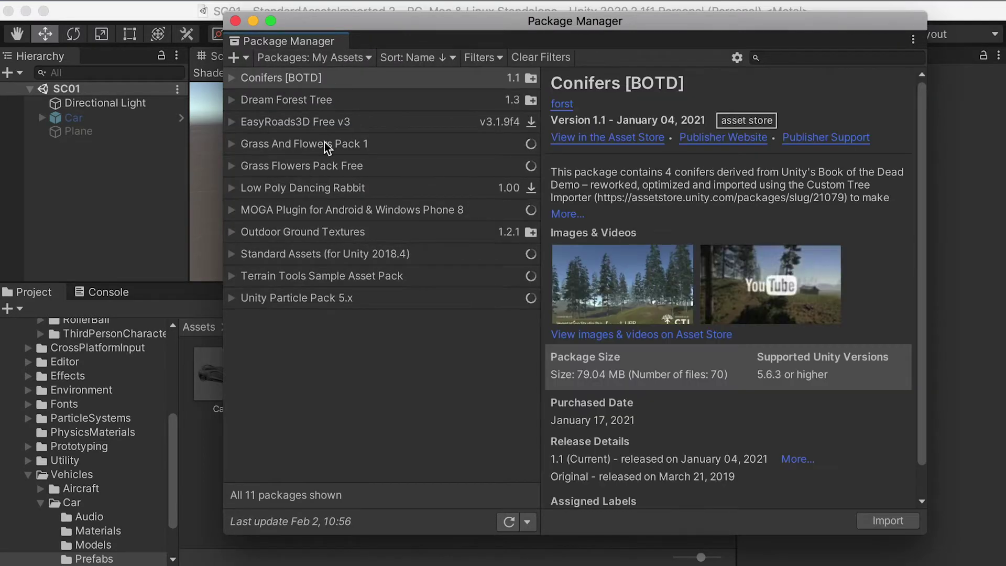
# - Download EasyRoads3D Free v3 and import all its files, accepting the API update, and check its folders among the project assets
pyautogui.click(315, 101)
pyautogui.click(288, 121)
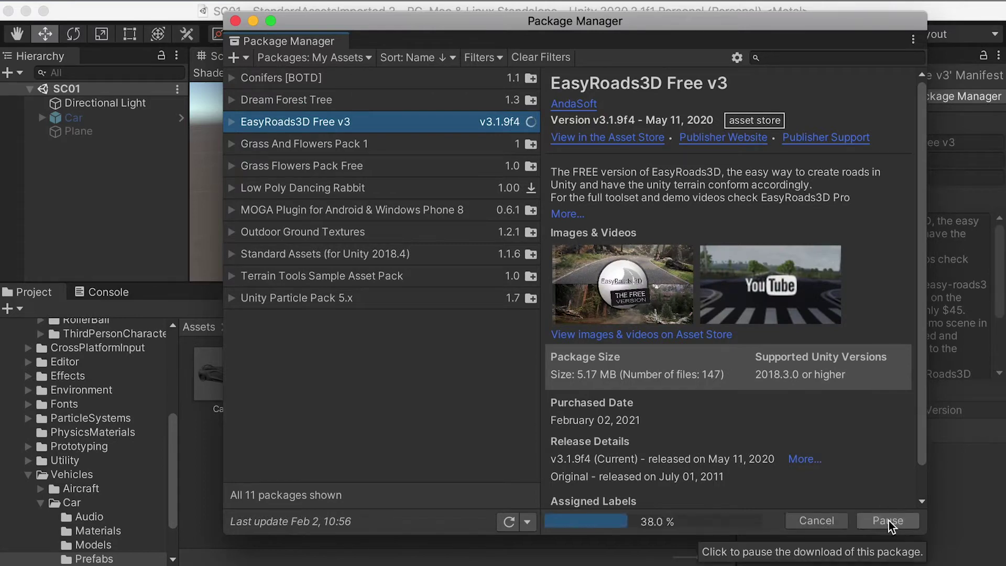
pyautogui.click(882, 522)
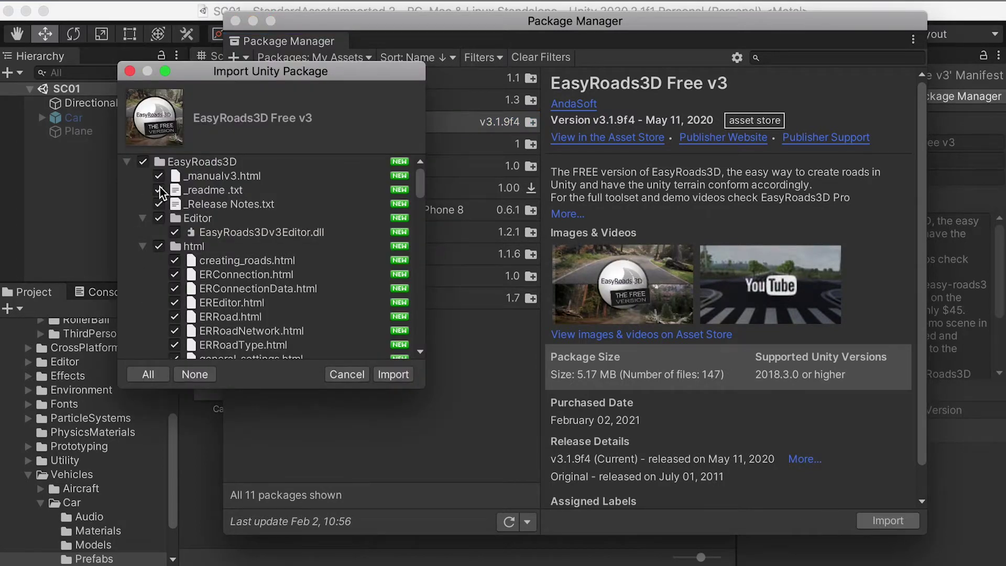
pyautogui.click(392, 374)
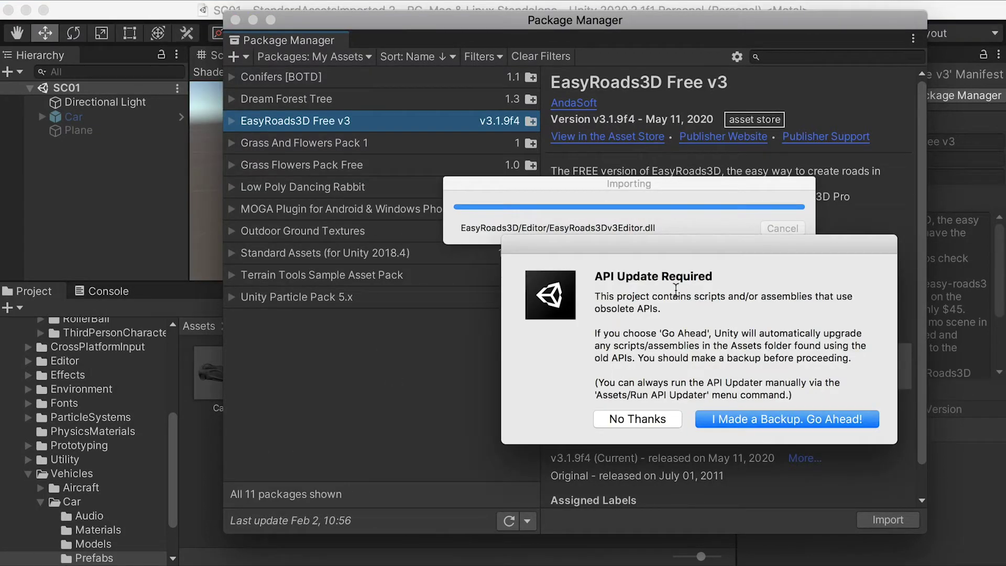
pyautogui.click(785, 423)
pyautogui.scroll(4, 90, 370)
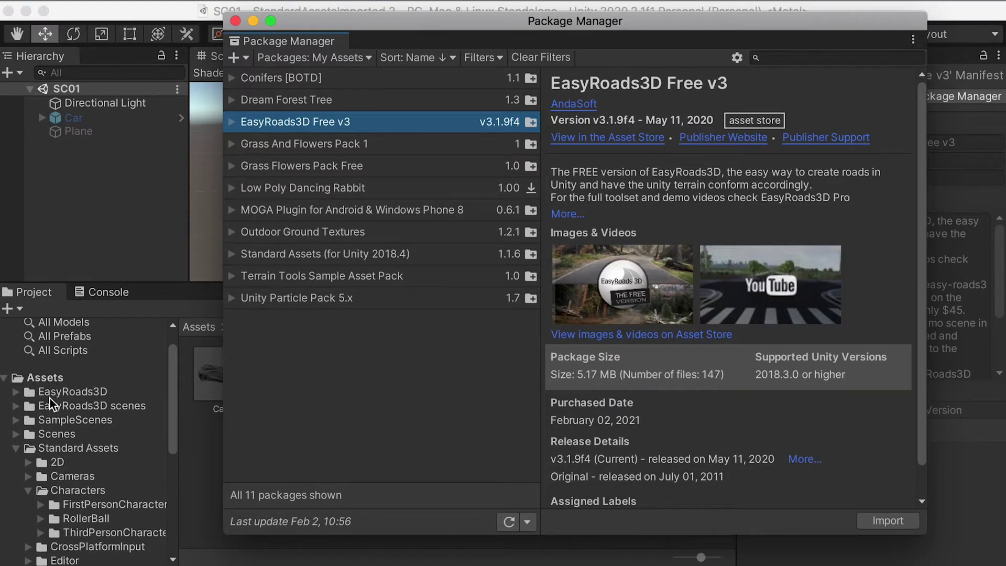
pyautogui.scroll(-5, 49, 402)
# - Import all files of the Conifers [BOTD] package into the project
pyautogui.click(276, 78)
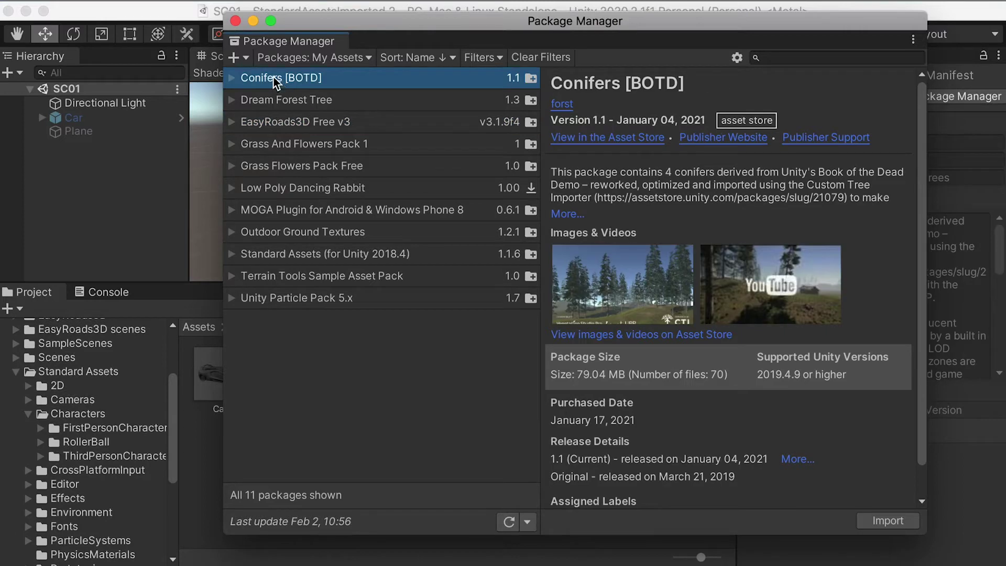
pyautogui.click(886, 521)
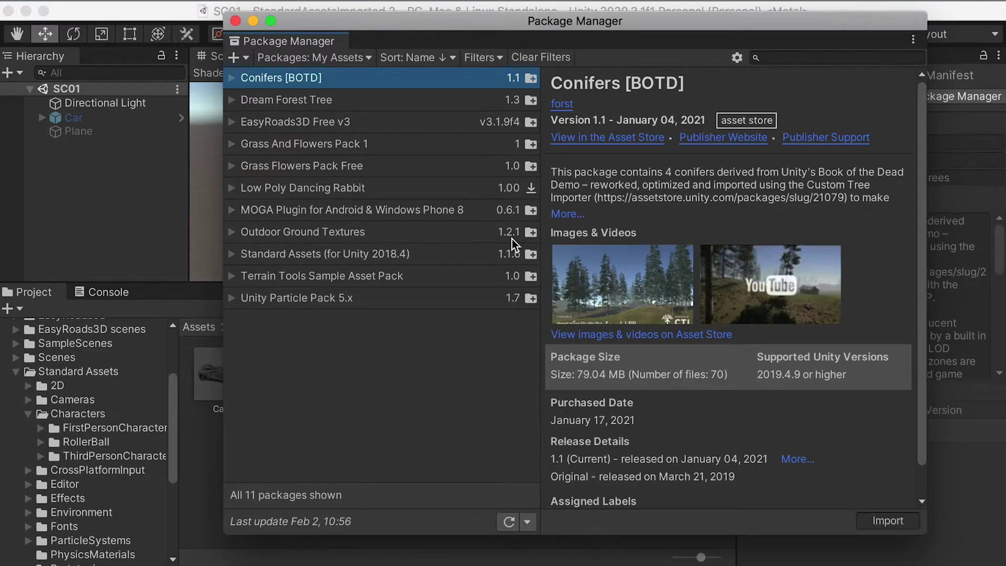
pyautogui.click(394, 373)
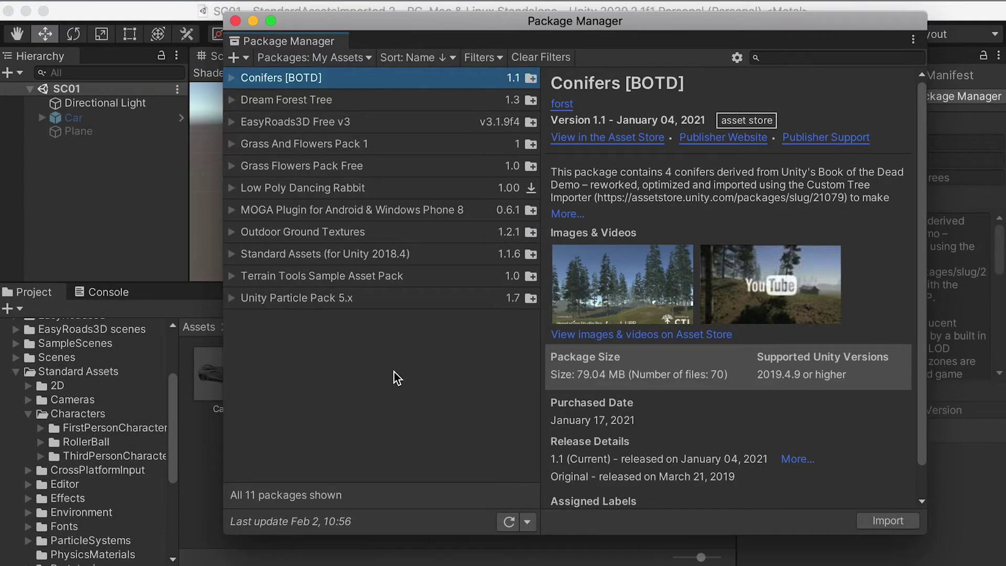
# - Import all files of the Grass Flowers Pack Free package into the project
pyautogui.click(286, 167)
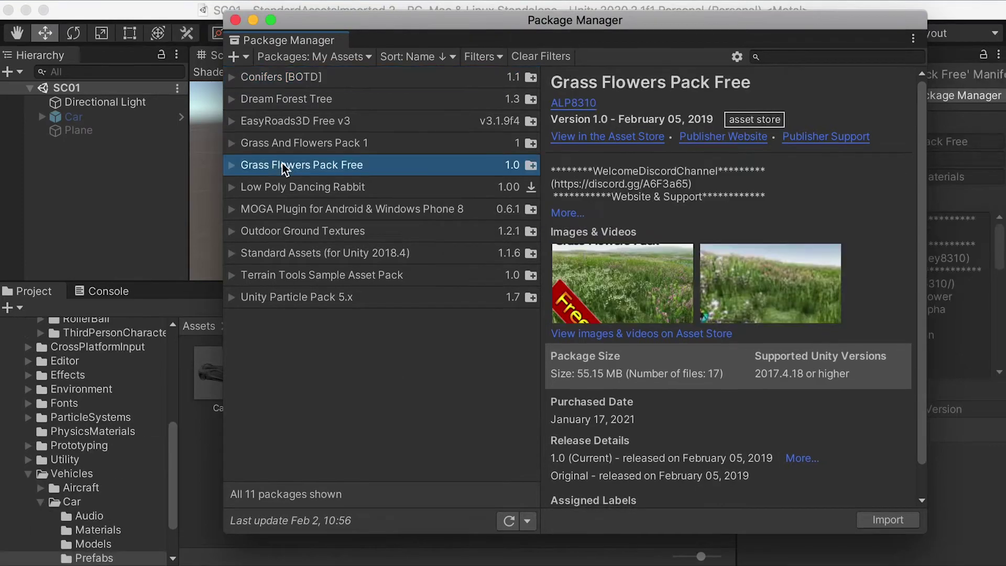
pyautogui.click(890, 520)
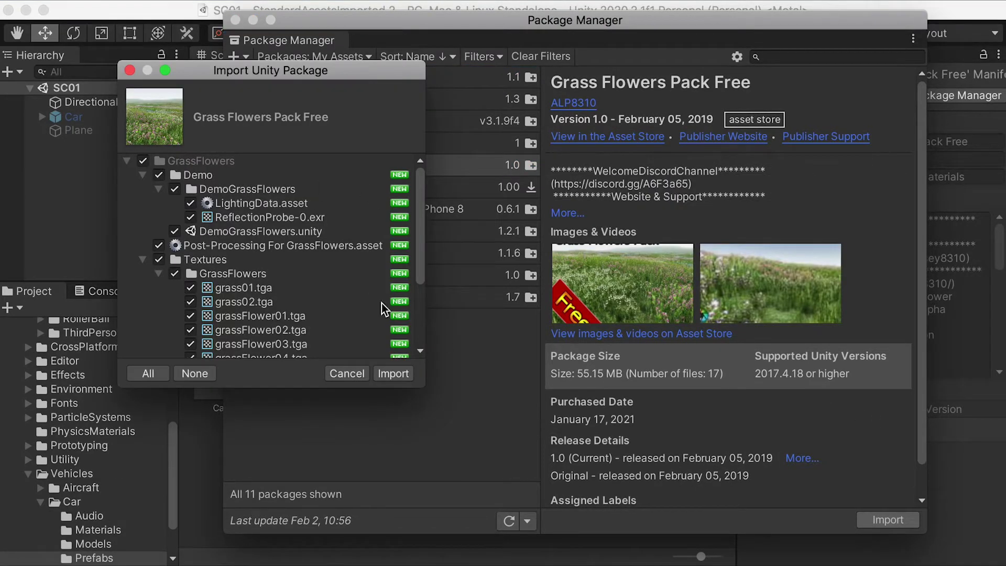
pyautogui.click(393, 373)
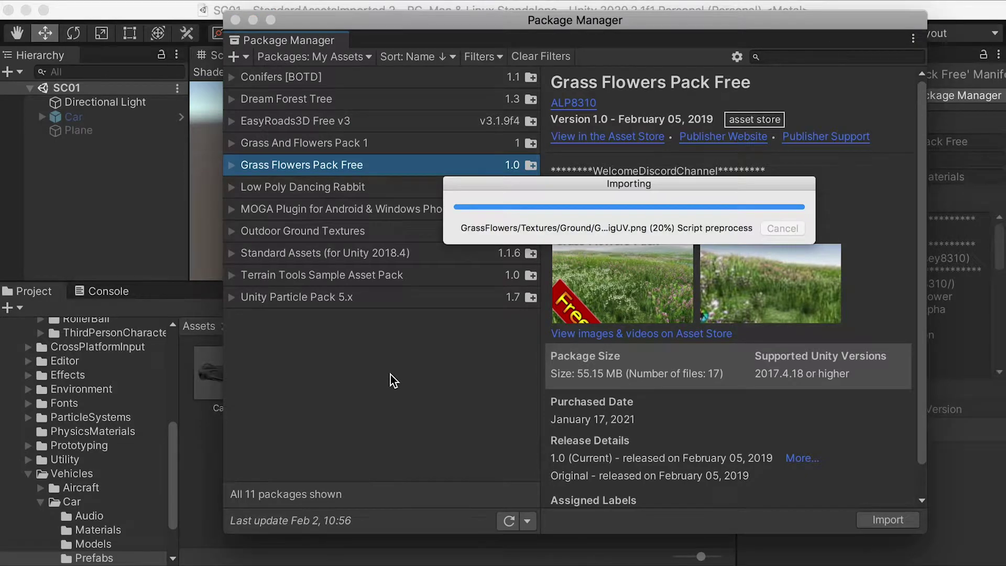
# - Add a 3D Terrain to the SC01 scene and check its width and length in the mesh resolution settings
pyautogui.click(255, 11)
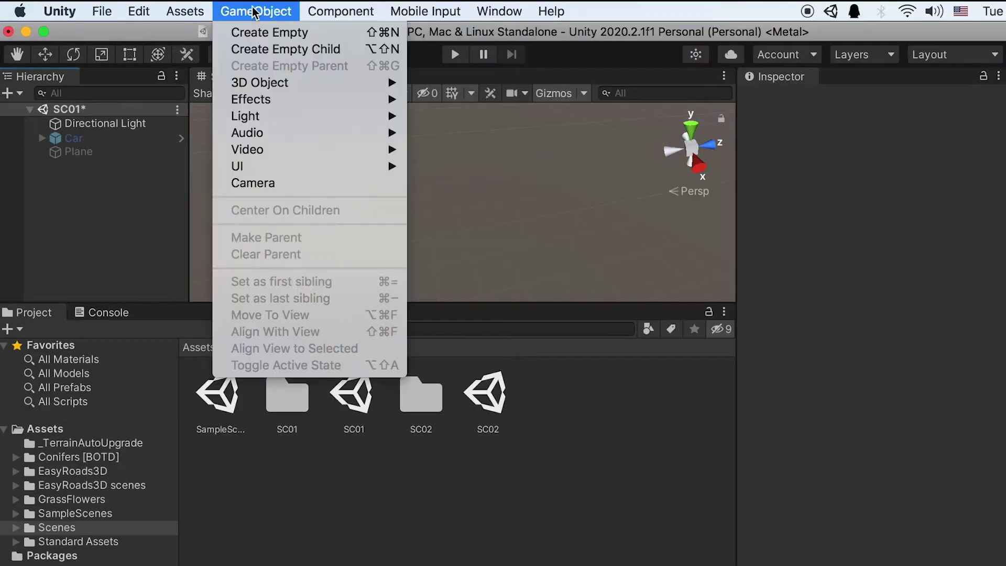
pyautogui.moveTo(309, 82)
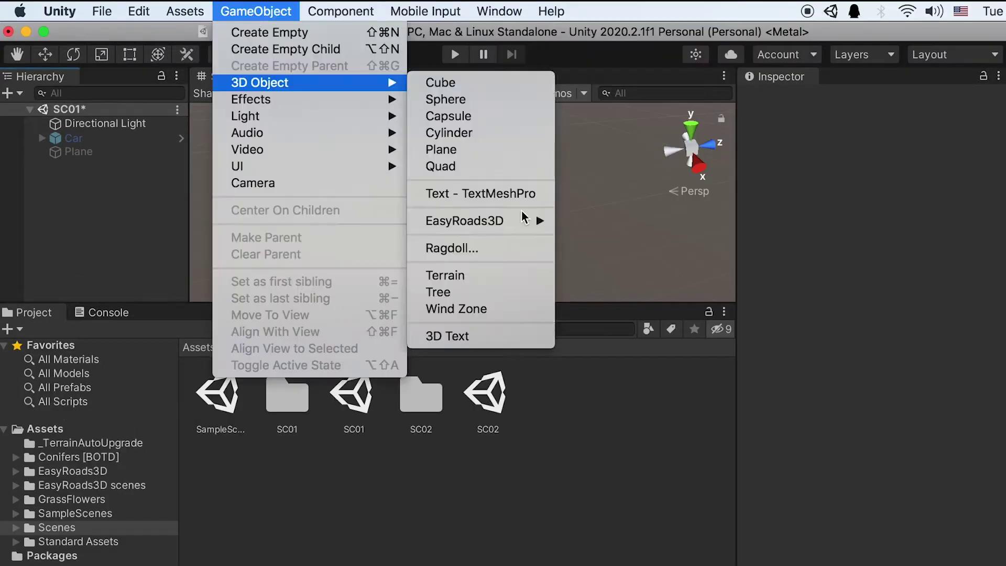
pyautogui.click(494, 275)
pyautogui.click(929, 232)
pyautogui.moveTo(1003, 202); pyautogui.dragTo(1003, 254)
pyautogui.scroll(-10, 788, 358)
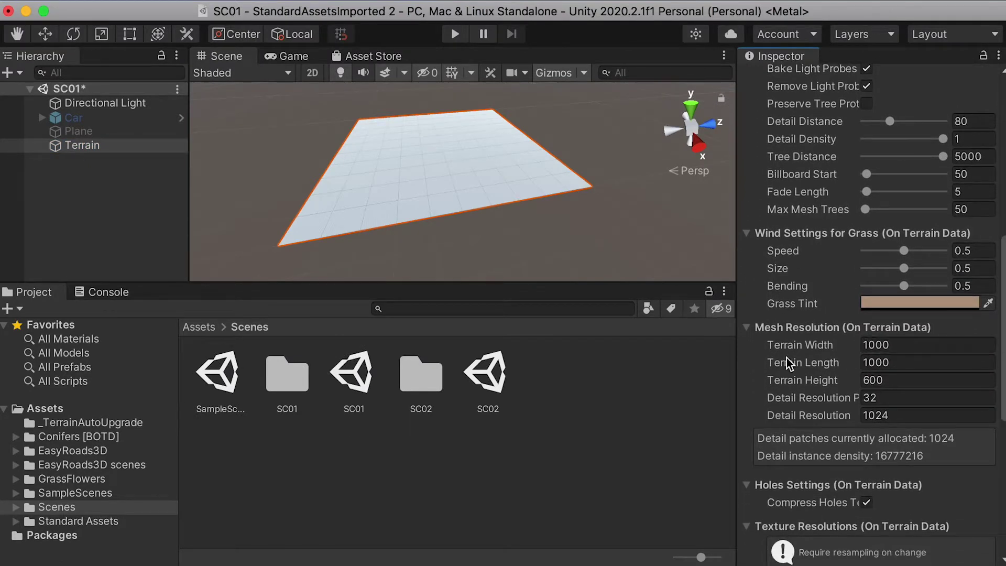
pyautogui.click(888, 361)
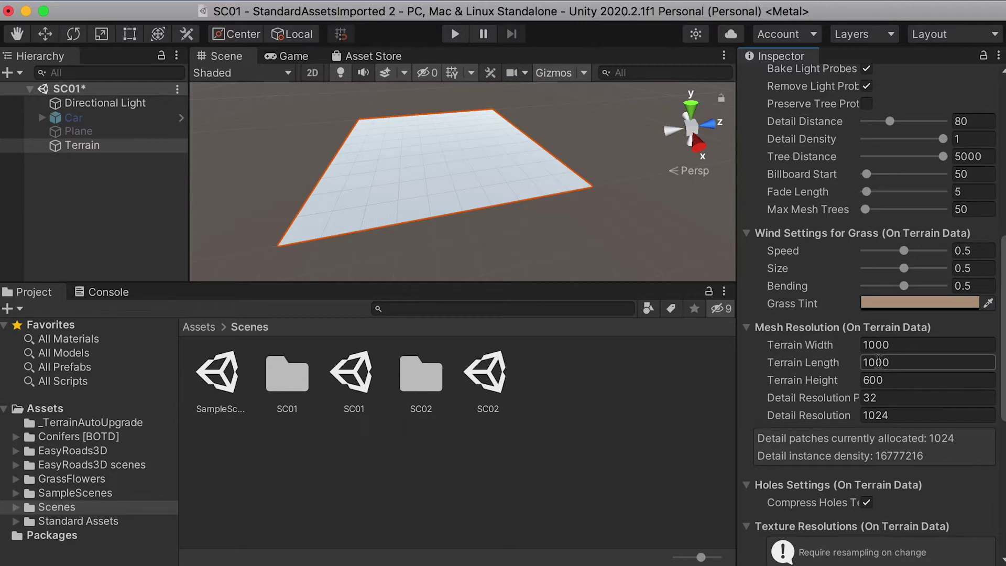
pyautogui.scroll(5, 535, 193)
# - Reactivate the Car in the scene and frame it for moving
pyautogui.click(90, 123)
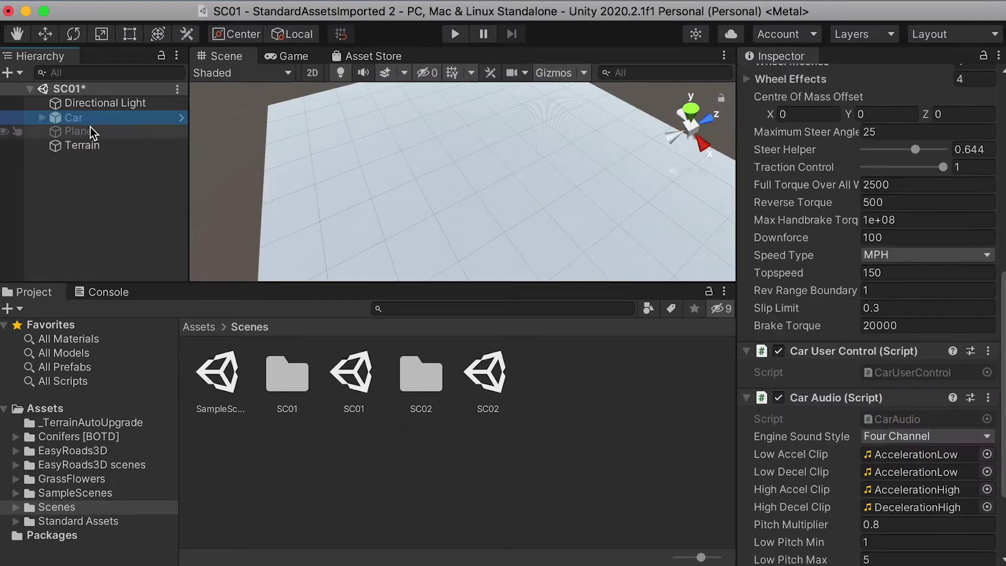
pyautogui.scroll(10, 845, 102)
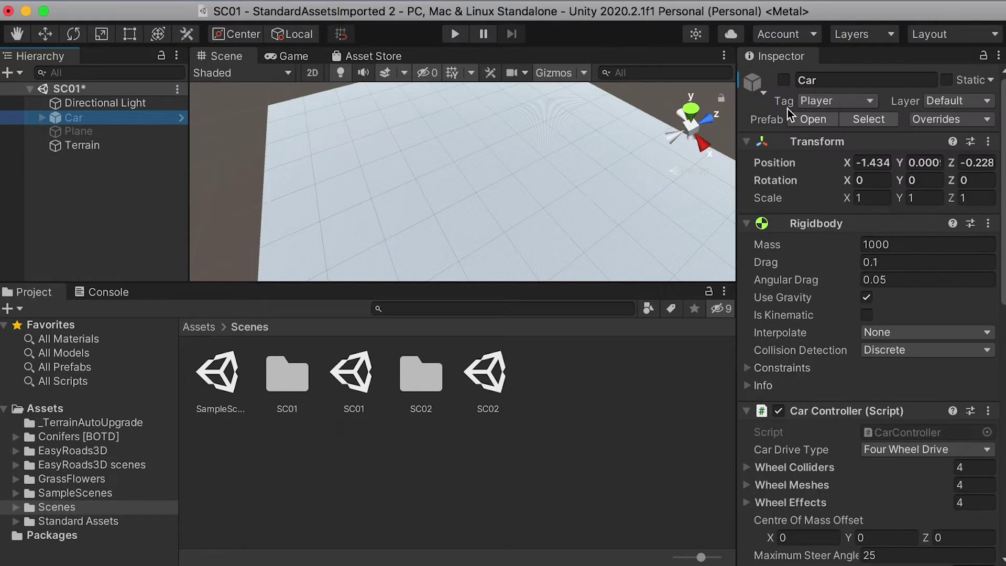
pyautogui.scroll(-5, 386, 163)
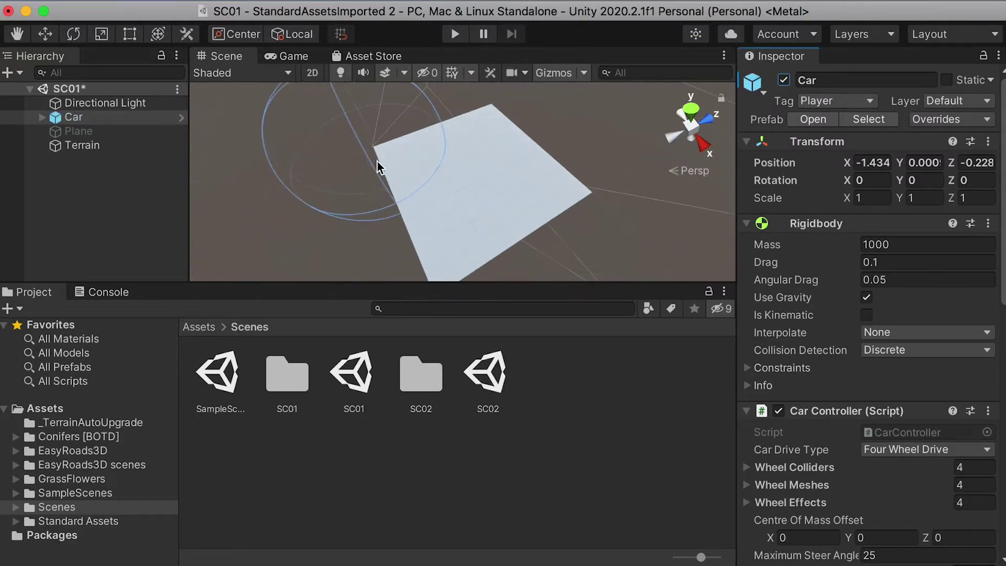
pyautogui.press('w')
pyautogui.press('f')
# - Move the Car along the ground from the terrain's corner to about X 197, Z 212
pyautogui.moveTo(514, 162); pyautogui.dragTo(565, 139)
pyautogui.moveTo(572, 224); pyautogui.dragTo(666, 264)
pyautogui.scroll(-3, 639, 189)
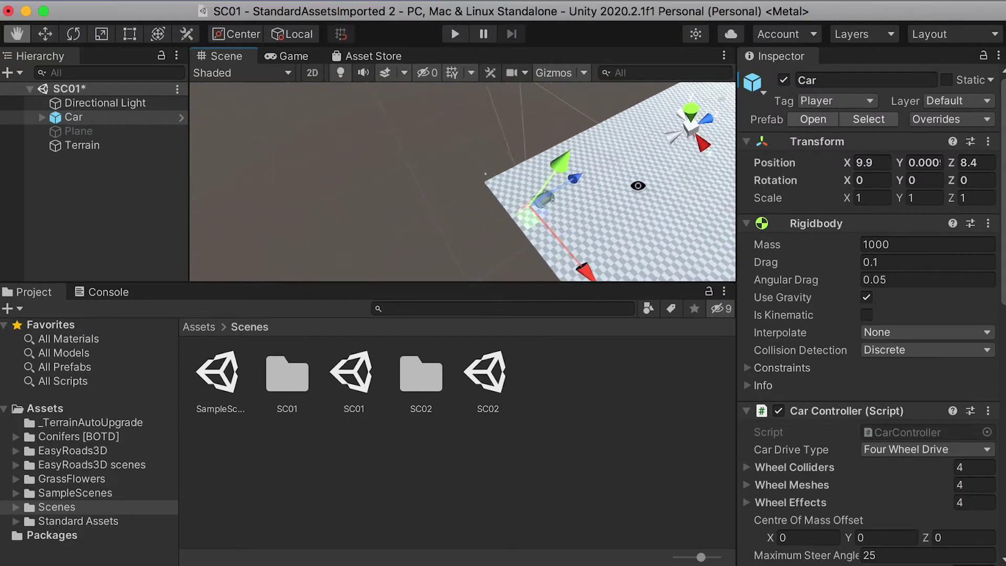
pyautogui.moveTo(640, 189); pyautogui.dragTo(220, 99, button='middle')
pyautogui.scroll(-10, 220, 99)
pyautogui.moveTo(483, 160); pyautogui.dragTo(432, 131, button='middle')
pyautogui.moveTo(431, 130); pyautogui.dragTo(536, 88)
pyautogui.moveTo(561, 159); pyautogui.dragTo(632, 228)
pyautogui.moveTo(632, 210); pyautogui.dragTo(476, 183, button='middle')
pyautogui.press('f')
pyautogui.keyDown('alt'); pyautogui.scroll(-3, 623, 188); pyautogui.keyUp('alt')
pyautogui.scroll(-3, 601, 187)
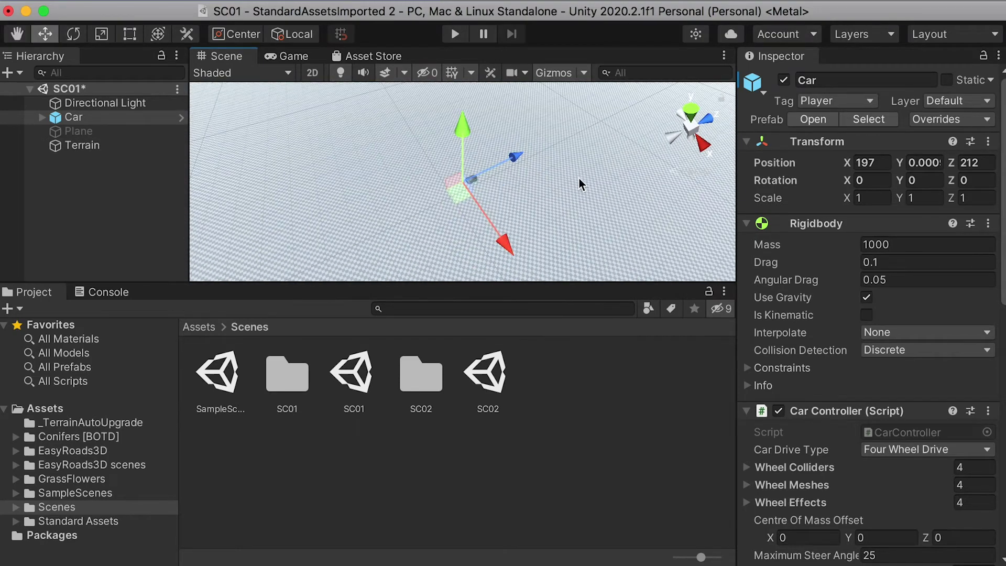
# - Set the Terrain to Raise or Lower Terrain painting with the fainter, ragged cloud-shaped brush
pyautogui.click(602, 187)
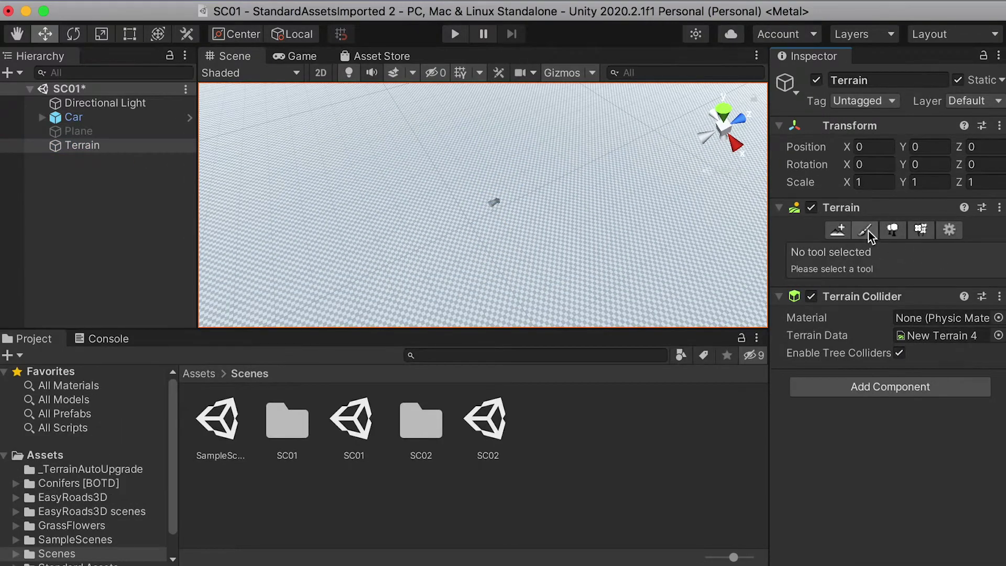
pyautogui.click(866, 231)
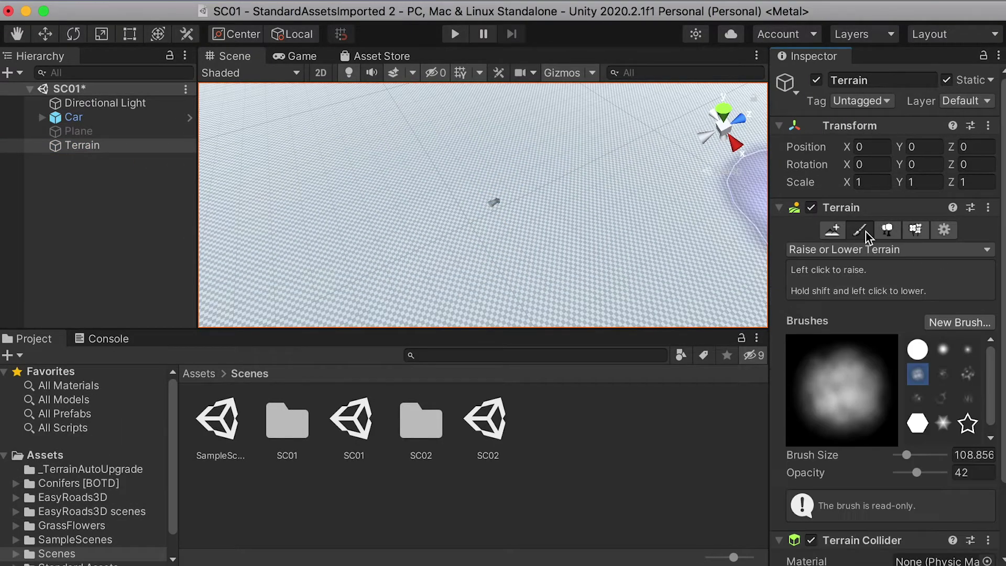
pyautogui.click(828, 250)
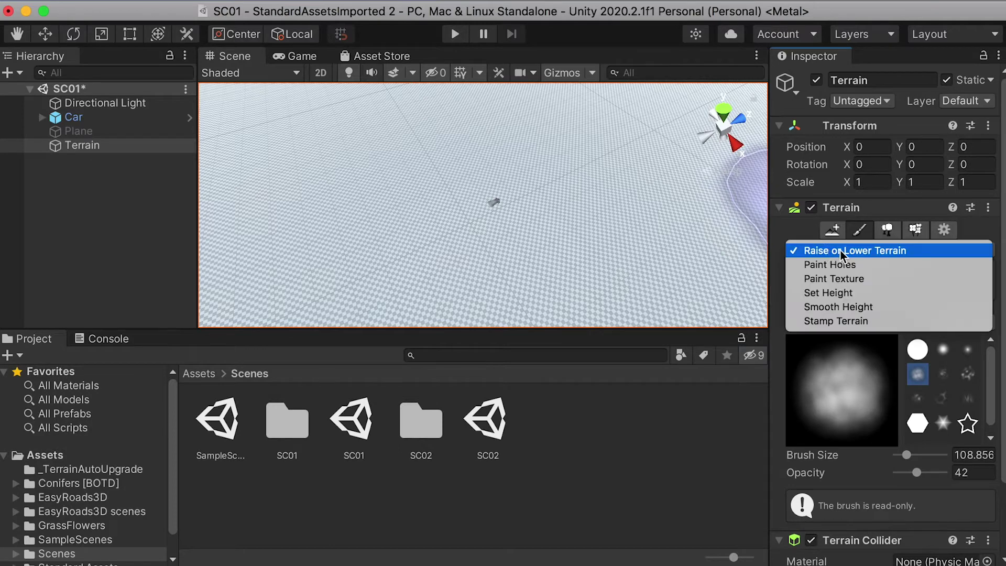
pyautogui.click(870, 249)
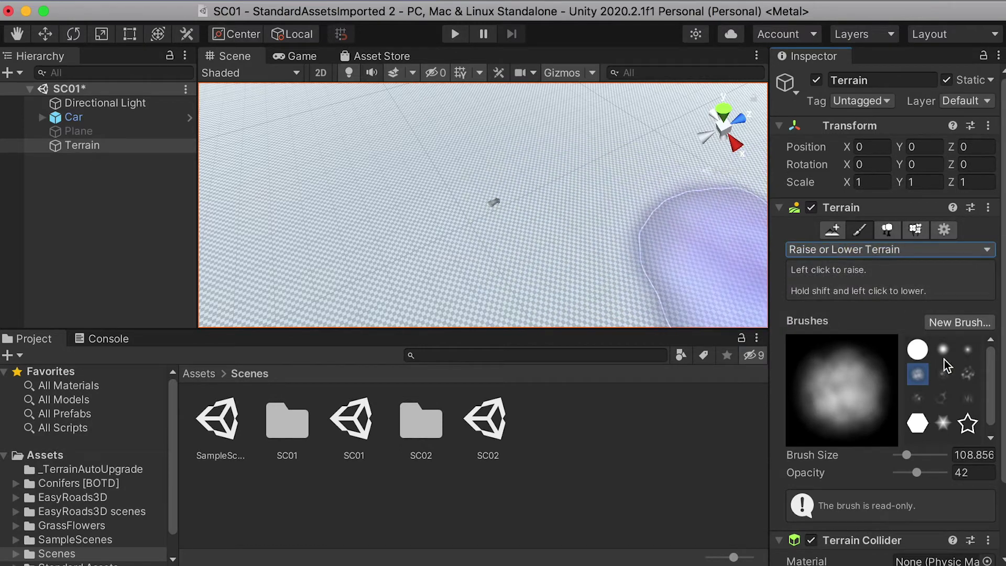
pyautogui.click(943, 375)
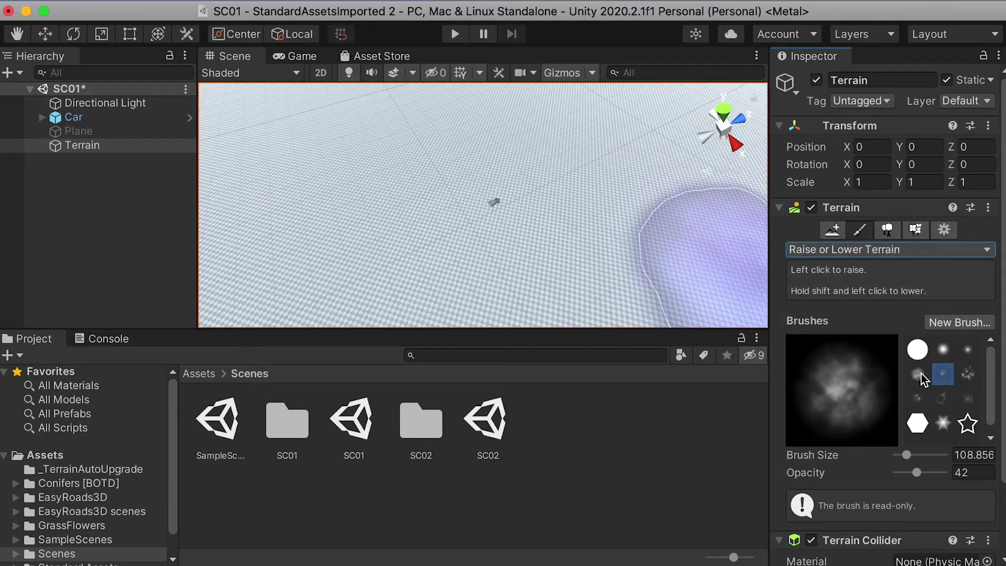
# - Raise a scattered group of rugged hills near the terrain's edge with the cloud-shaped brush
pyautogui.scroll(-3, 498, 236)
pyautogui.moveTo(498, 237)
pyautogui.mouseDown()
pyautogui.moveTo(456, 292)
pyautogui.moveTo(526, 269)
pyautogui.moveTo(335, 160)
pyautogui.moveTo(406, 220)
pyautogui.moveTo(474, 215)
pyautogui.moveTo(432, 222)
pyautogui.mouseUp()
pyautogui.keyDown('alt'); pyautogui.moveTo(460, 247); pyautogui.dragTo(503, 299, button='right'); pyautogui.keyUp('alt')
pyautogui.keyDown('alt'); pyautogui.moveTo(503, 299); pyautogui.dragTo(498, 257); pyautogui.keyUp('alt')
pyautogui.click(504, 262)
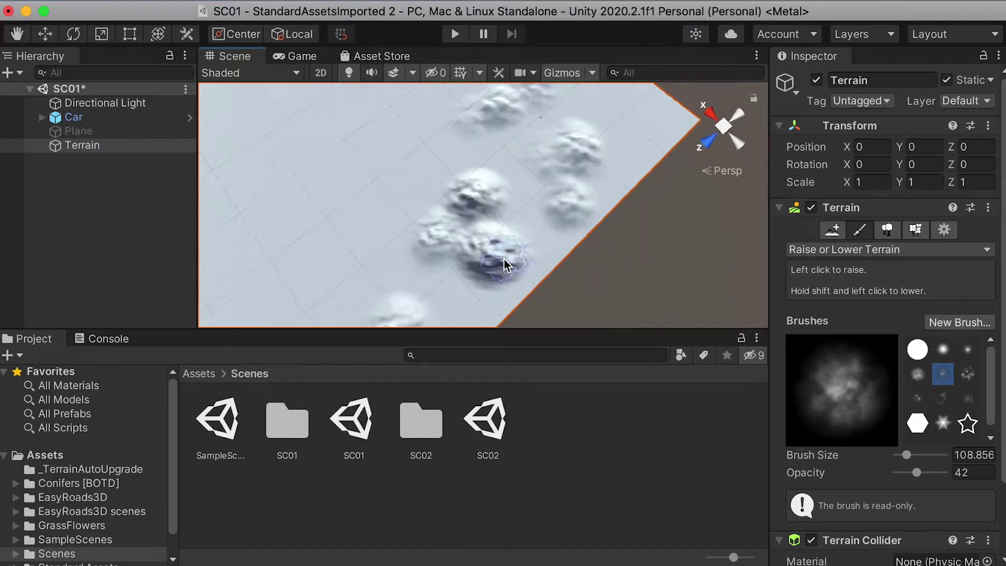
# - Vary the brush size and raise mountains around the terrain's edges plus one tall peak in the interior, keeping flat ground between them
pyautogui.scroll(-3, 504, 258)
pyautogui.press(']')
pyautogui.press(']')
pyautogui.press(']')
pyautogui.press(']')
pyautogui.press(']')
pyautogui.press('[')
pyautogui.press('[')
pyautogui.press('[')
pyautogui.moveTo(524, 197)
pyautogui.keyDown('alt'); pyautogui.mouseDown()
pyautogui.moveTo(574, 223)
pyautogui.moveTo(467, 197)
pyautogui.moveTo(481, 202)
pyautogui.moveTo(462, 234)
pyautogui.moveTo(575, 269)
pyautogui.moveTo(539, 243)
pyautogui.moveTo(654, 258)
pyautogui.moveTo(558, 191)
pyautogui.moveTo(492, 193)
pyautogui.moveTo(533, 191)
pyautogui.moveTo(543, 271)
pyautogui.moveTo(604, 173)
pyautogui.moveTo(546, 187)
pyautogui.moveTo(540, 199)
pyautogui.mouseUp(); pyautogui.keyUp('alt')
pyautogui.press(']')
pyautogui.press(']')
pyautogui.press(']')
pyautogui.press(']')
pyautogui.press(']')
pyautogui.press(']')
pyautogui.click(467, 197)
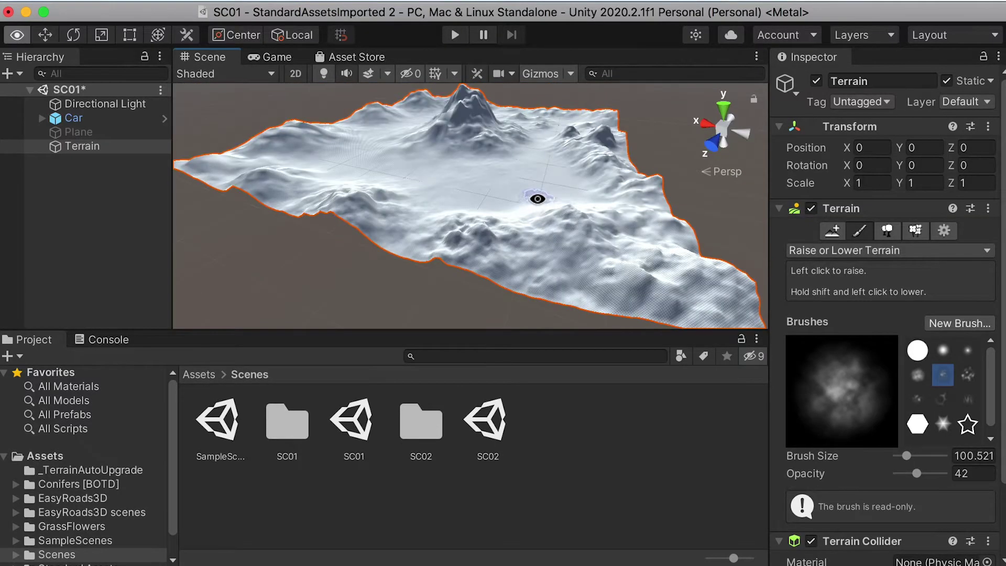
pyautogui.keyDown('alt'); pyautogui.moveTo(537, 198); pyautogui.dragTo(584, 227); pyautogui.keyUp('alt')
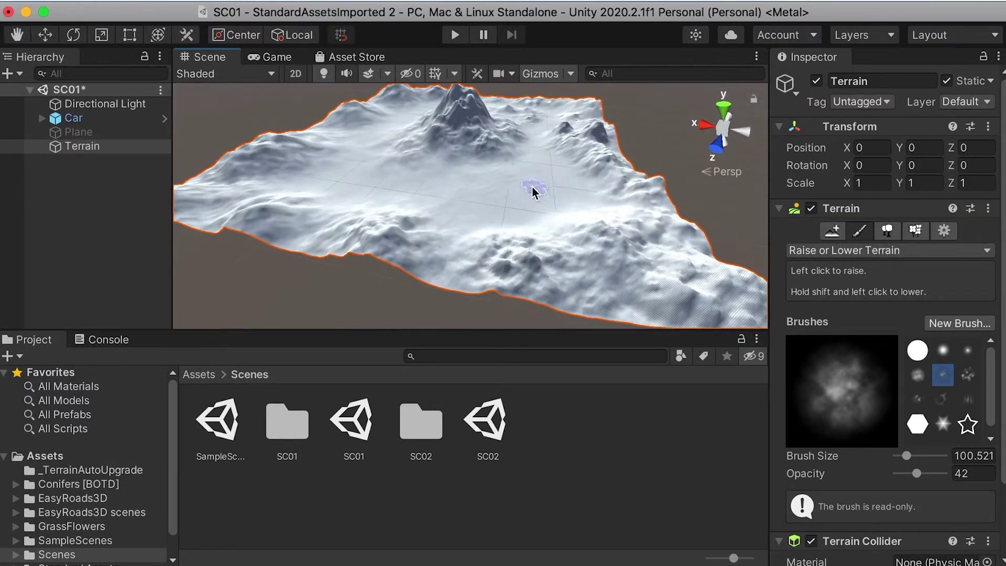
pyautogui.moveTo(533, 192)
pyautogui.keyDown('alt'); pyautogui.mouseDown()
pyautogui.moveTo(507, 175)
pyautogui.moveTo(469, 265)
pyautogui.mouseUp(); pyautogui.keyUp('alt')
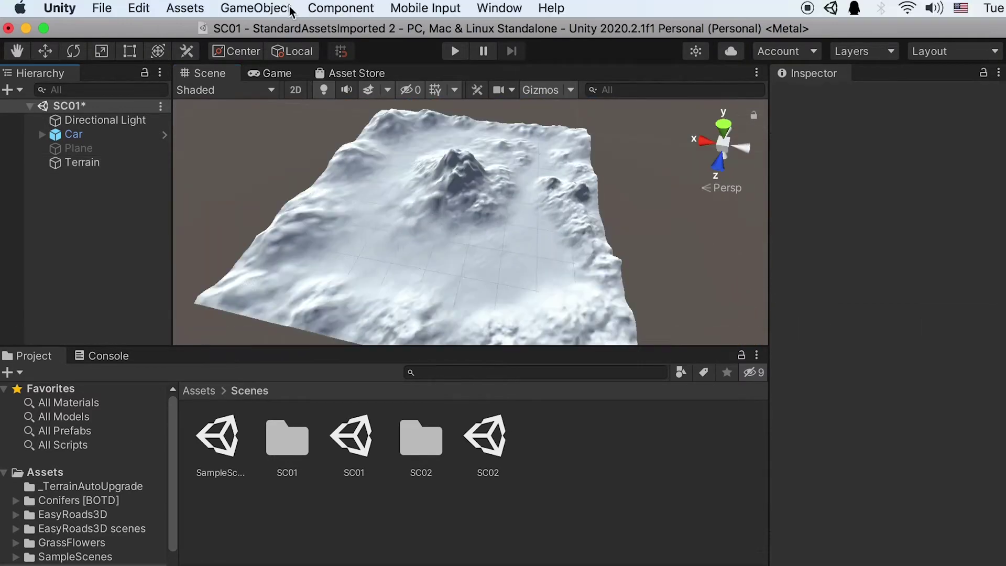
# - Add a new EasyRoads3D road network to the scene and accept the backup of the new terrain
pyautogui.click(262, 9)
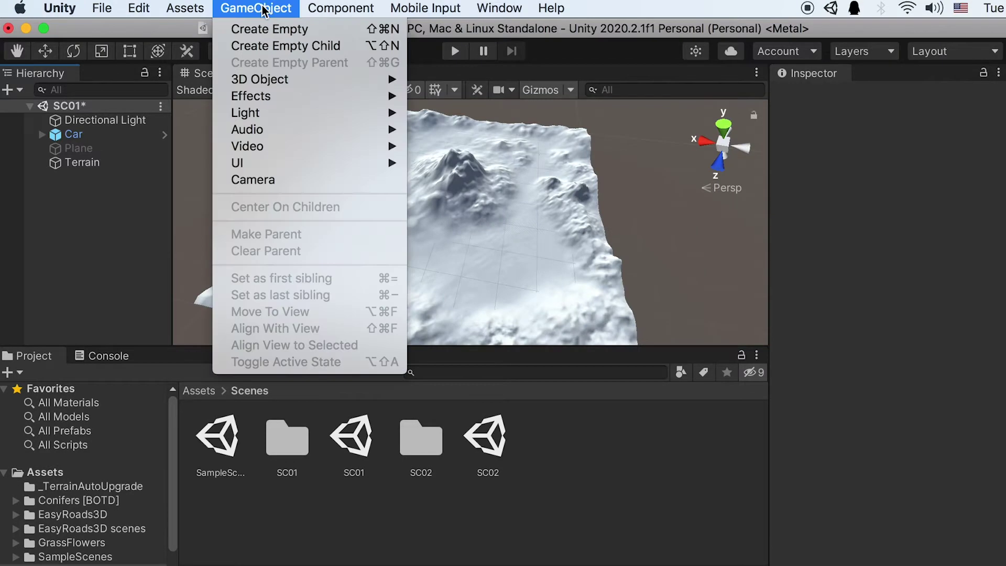
pyautogui.moveTo(286, 82)
pyautogui.moveTo(478, 223)
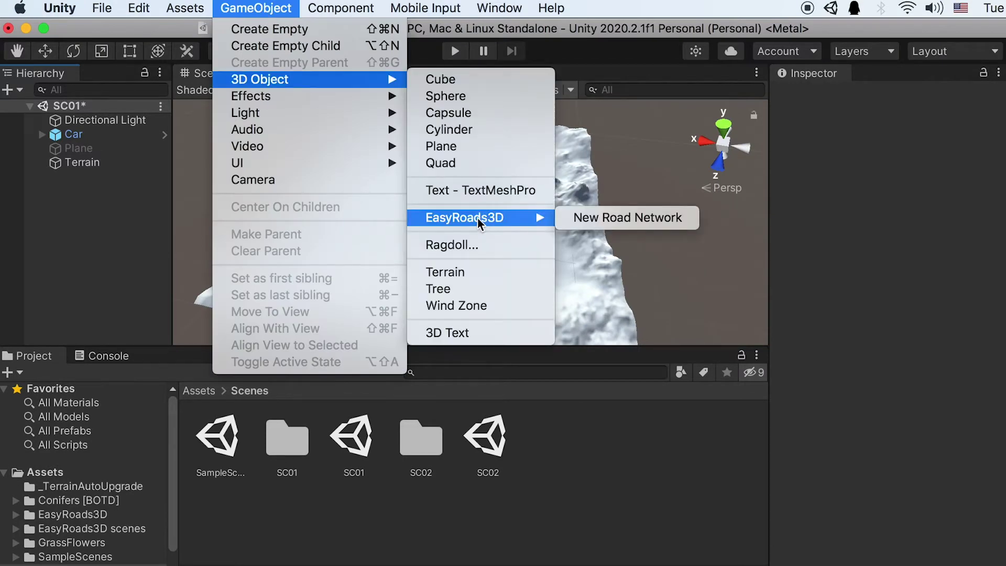
pyautogui.click(655, 218)
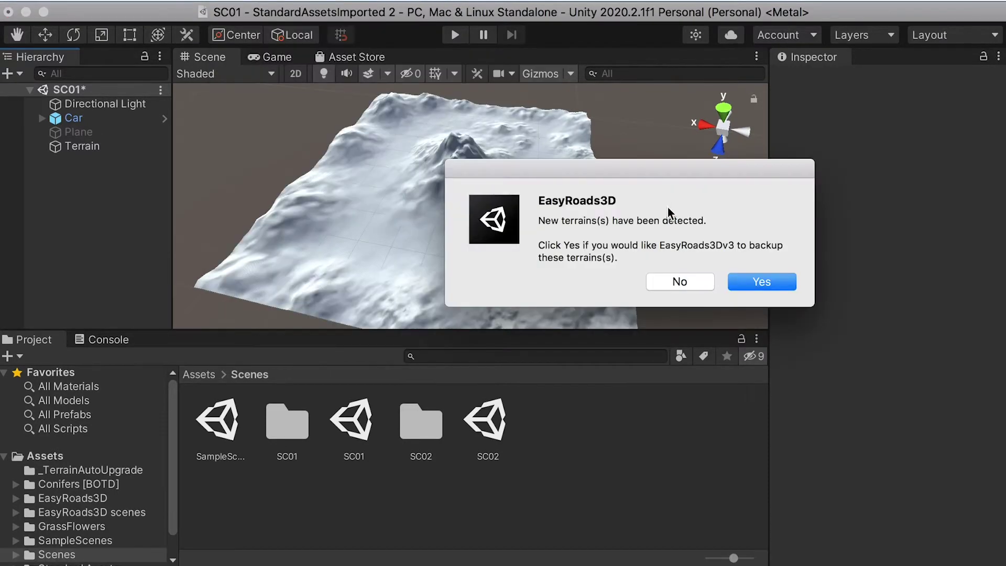
pyautogui.click(761, 285)
pyautogui.click(766, 268)
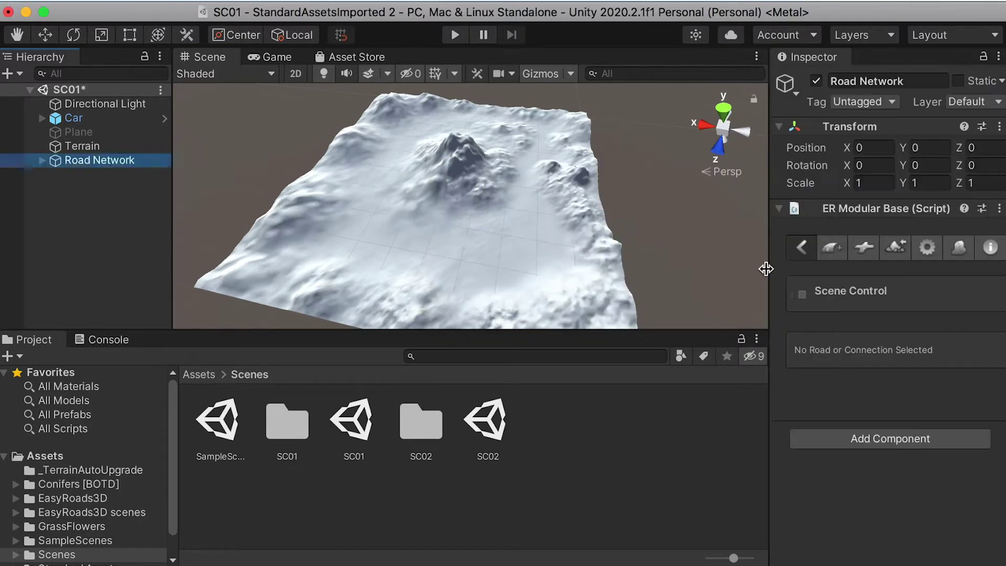
# - Add a new road object named road_0001 with a width of 2 to the road network
pyautogui.click(831, 248)
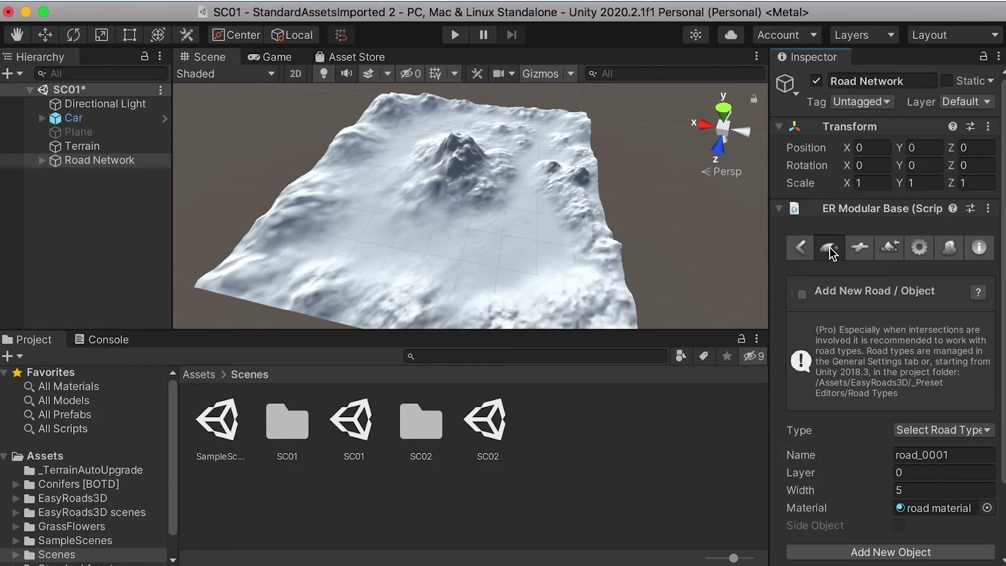
pyautogui.scroll(-3, 1004, 314)
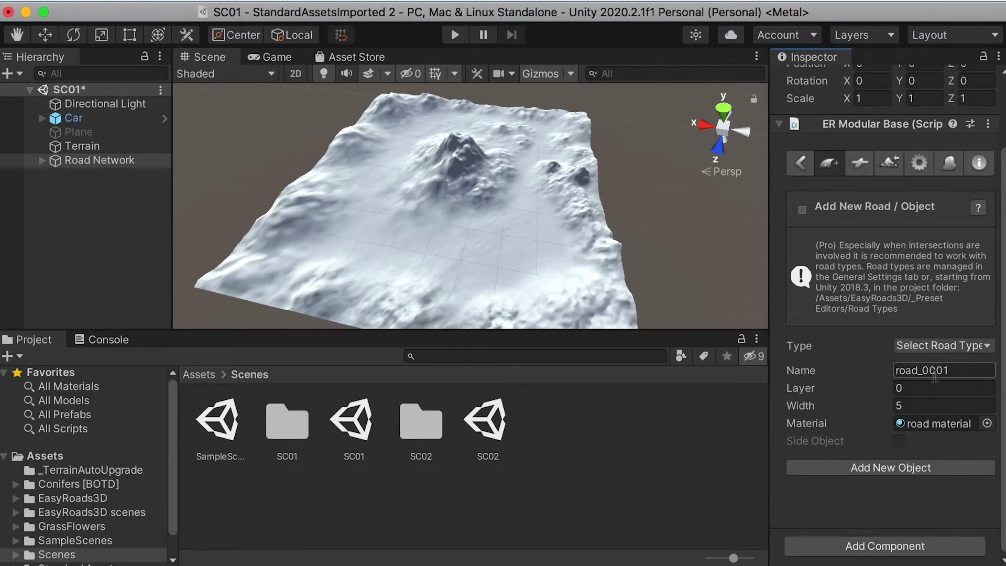
pyautogui.click(884, 406)
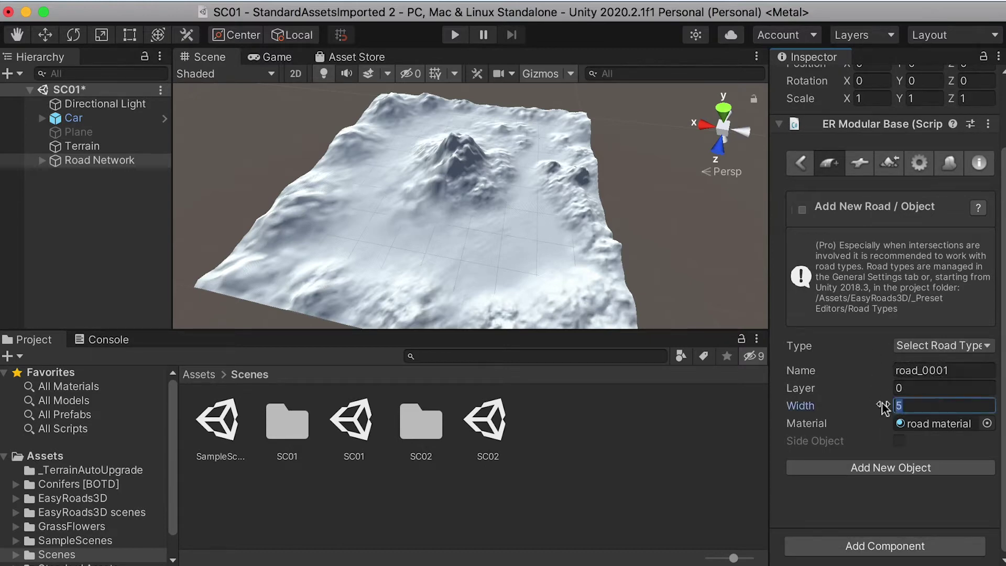
pyautogui.write('3')
pyautogui.press('BackSpace')
pyautogui.write('2')
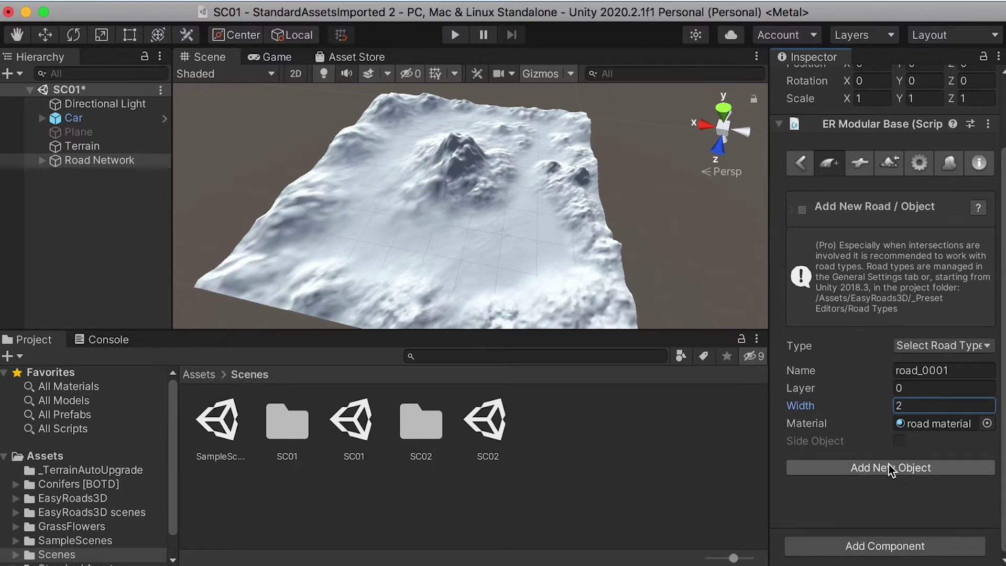
pyautogui.click(885, 466)
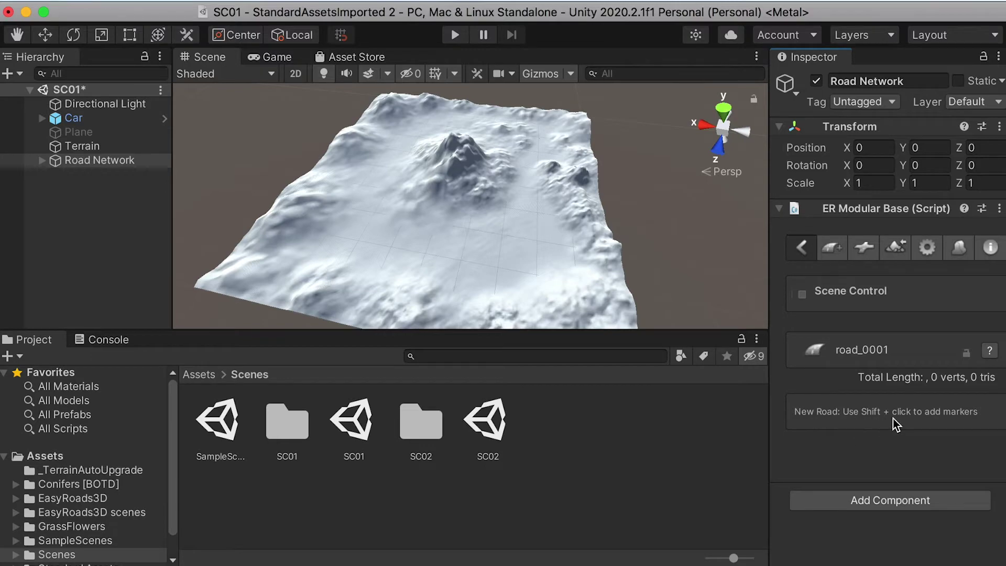
# - Place the first two road markers on the flat ground in front of the car, giving a straight about 42 m long
pyautogui.keyDown('alt'); pyautogui.moveTo(467, 173); pyautogui.dragTo(681, 270); pyautogui.keyUp('alt')
pyautogui.scroll(5, 435, 214)
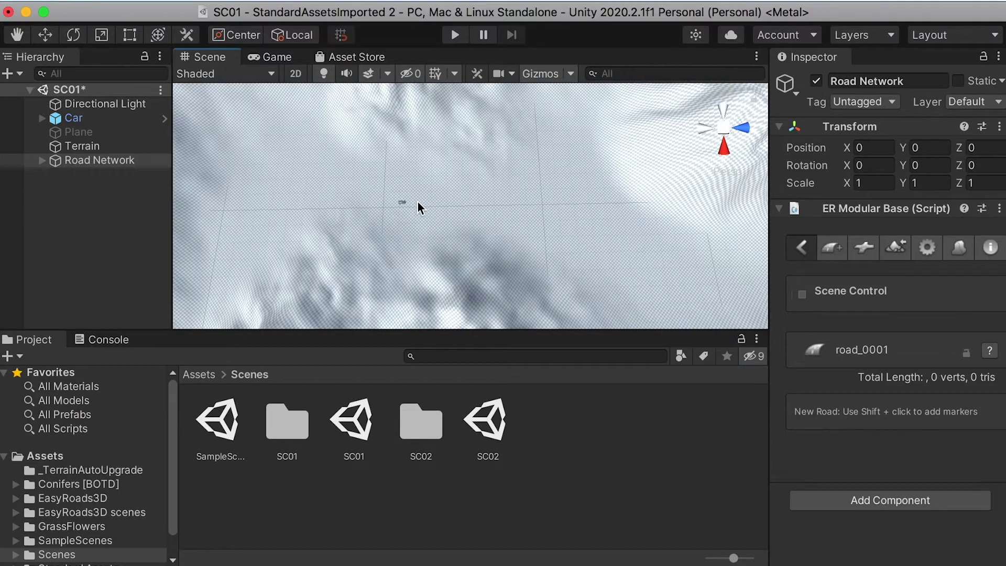
pyautogui.keyDown('shift'); pyautogui.click(424, 202); pyautogui.keyUp('shift')
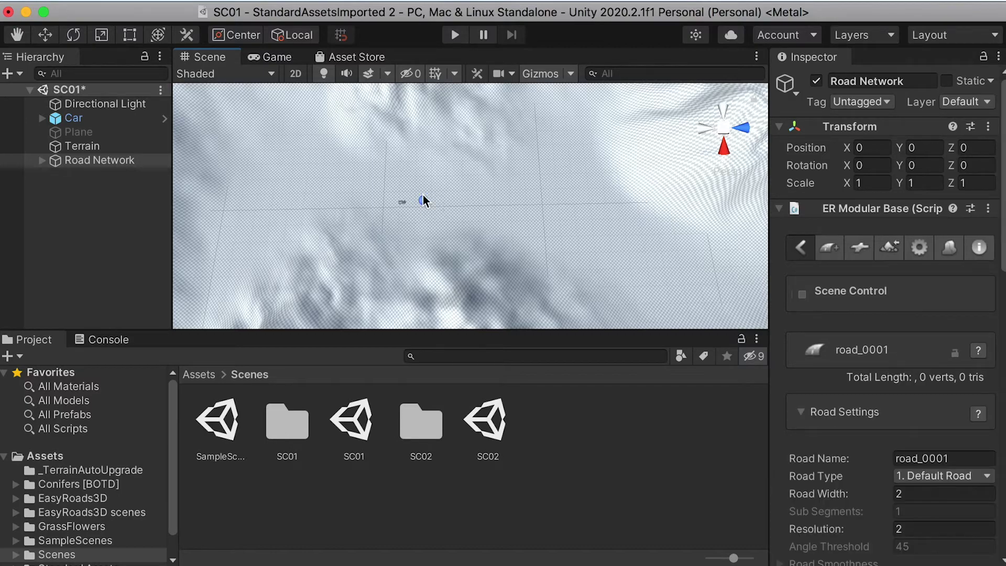
pyautogui.keyDown('shift'); pyautogui.click(489, 204); pyautogui.keyUp('shift')
# - Set the width of road_0001 to 5
pyautogui.scroll(4, 487, 203)
pyautogui.scroll(3, 398, 191)
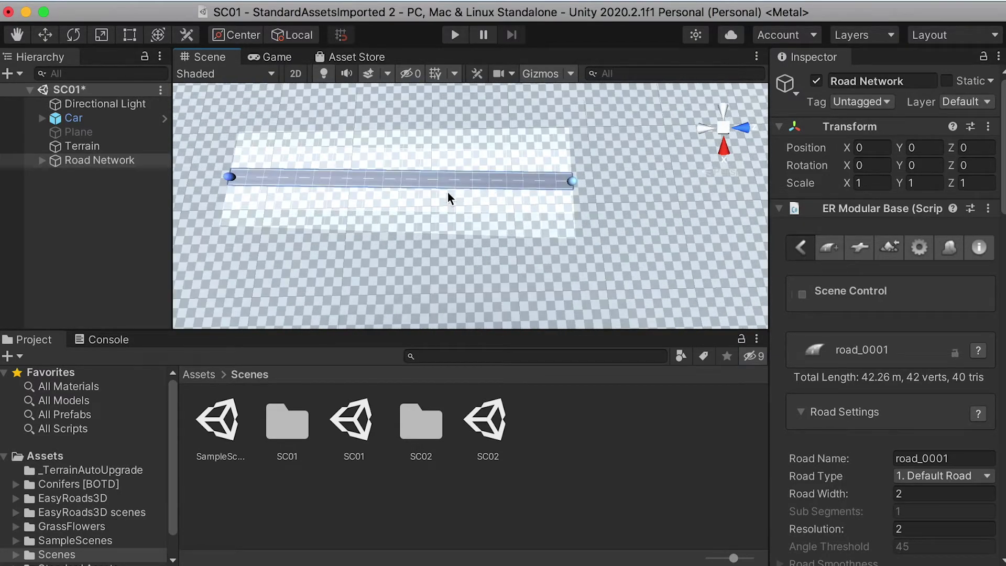
pyautogui.click(897, 493)
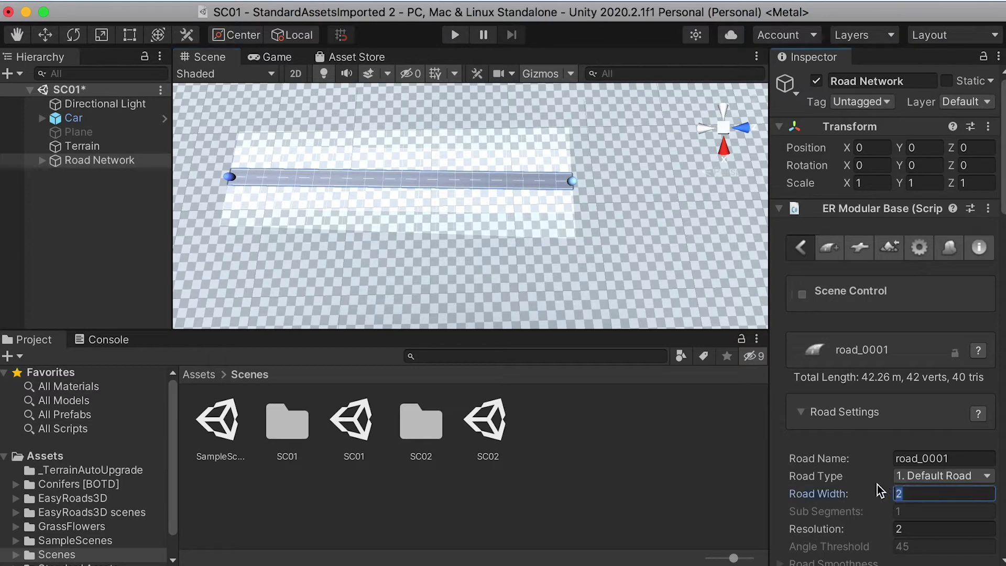
pyautogui.write('3')
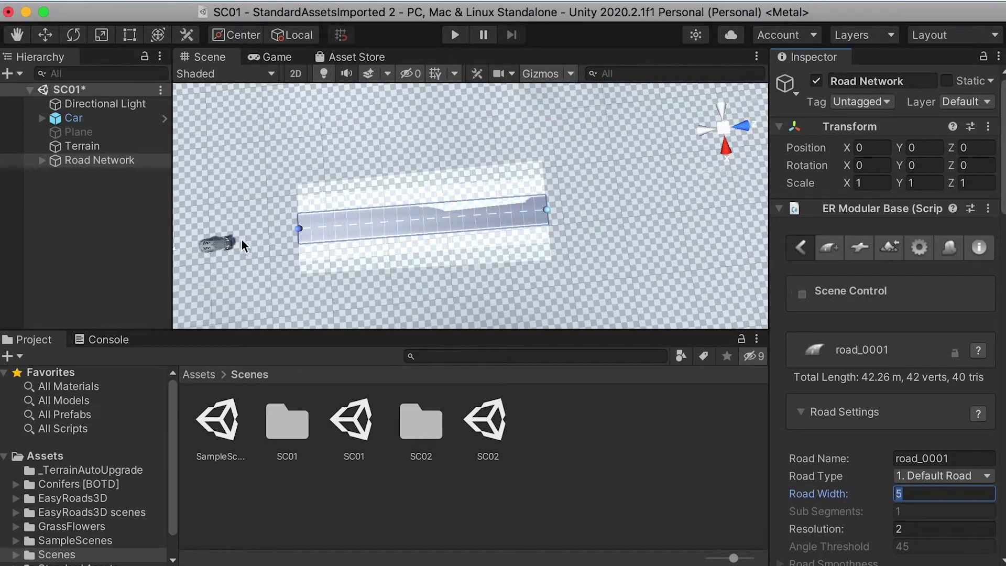
# - Extend the road in a gentle S-curve across the flat valley floor to about 265 m long
pyautogui.scroll(-3, 563, 228)
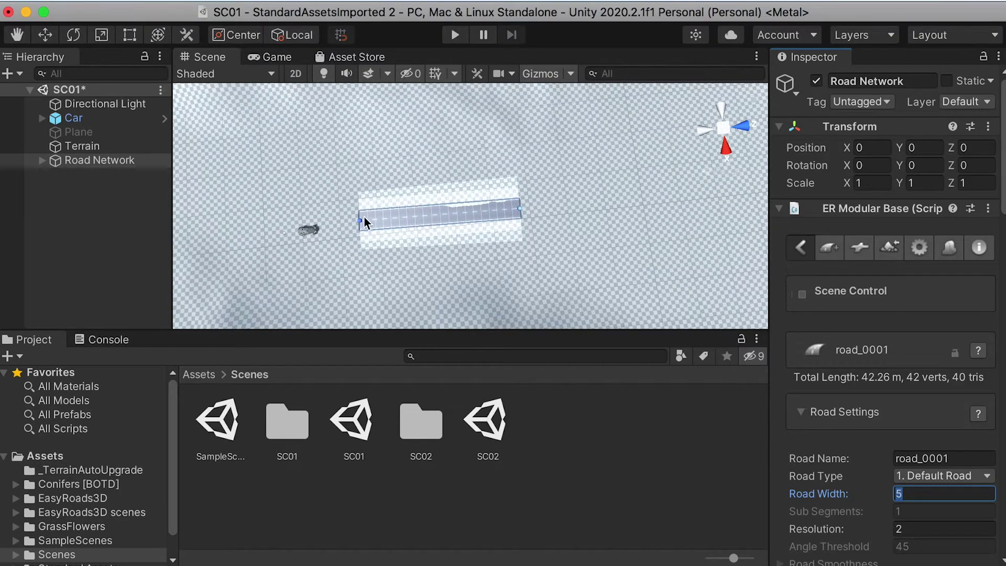
pyautogui.keyDown('alt'); pyautogui.moveTo(592, 240); pyautogui.dragTo(605, 249); pyautogui.keyUp('alt')
pyautogui.keyDown('alt'); pyautogui.moveTo(624, 247); pyautogui.dragTo(469, 227, button='right'); pyautogui.keyUp('alt')
pyautogui.keyDown('shift'); pyautogui.click(470, 230); pyautogui.keyUp('shift')
pyautogui.keyDown('alt'); pyautogui.moveTo(557, 241); pyautogui.dragTo(481, 230, button='right'); pyautogui.keyUp('alt')
pyautogui.keyDown('alt'); pyautogui.moveTo(480, 230); pyautogui.dragTo(595, 250); pyautogui.keyUp('alt')
pyautogui.moveTo(646, 256); pyautogui.dragTo(481, 230, button='middle')
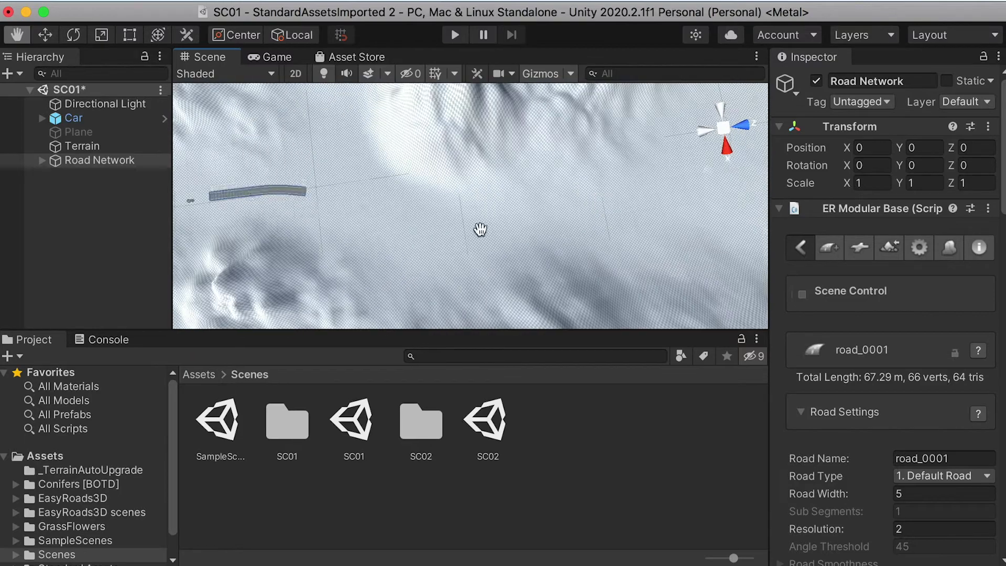
pyautogui.keyDown('shift'); pyautogui.click(577, 225); pyautogui.keyUp('shift')
pyautogui.keyDown('alt'); pyautogui.moveTo(618, 225); pyautogui.dragTo(559, 228); pyautogui.keyUp('alt')
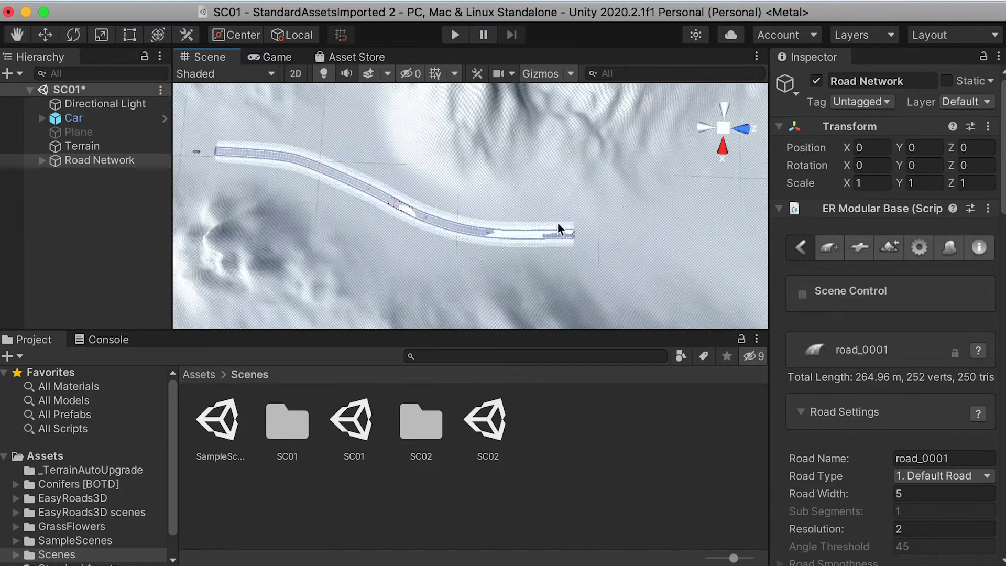
# - Add further road markers along the valley and bend the road's end sharply around the foothills
pyautogui.moveTo(637, 242); pyautogui.dragTo(464, 234, button='middle')
pyautogui.keyDown('shift'); pyautogui.click(477, 235); pyautogui.keyUp('shift')
pyautogui.keyDown('alt'); pyautogui.moveTo(477, 235); pyautogui.dragTo(315, 192, button='right'); pyautogui.keyUp('alt')
pyautogui.keyDown('shift'); pyautogui.click(540, 204); pyautogui.keyUp('shift')
pyautogui.keyDown('shift'); pyautogui.click(553, 172); pyautogui.keyUp('shift')
# - Reselect the road in the Road Network and undo its last marker at the sharp bend
pyautogui.press('Escape')
pyautogui.moveTo(557, 175); pyautogui.dragTo(505, 184, button='middle')
pyautogui.scroll(3, 505, 184)
pyautogui.click(100, 160)
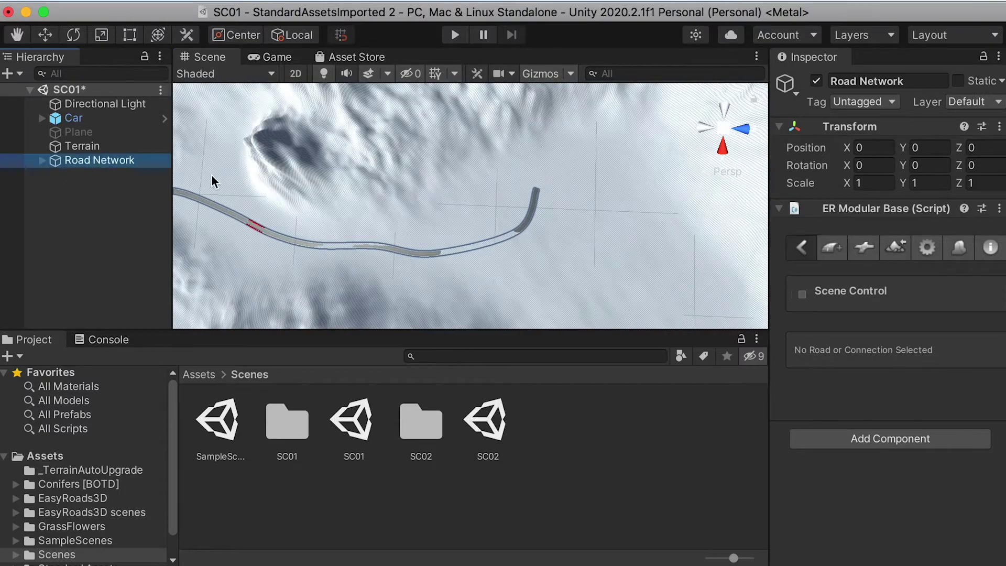
pyautogui.scroll(3, 367, 198)
pyautogui.click(831, 248)
pyautogui.click(556, 188)
pyautogui.press('super+z')
# - Continue the road in winding curves around the central peak, along the flat strip beside the terrain's edge
pyautogui.keyDown('shift'); pyautogui.click(473, 240); pyautogui.keyUp('shift')
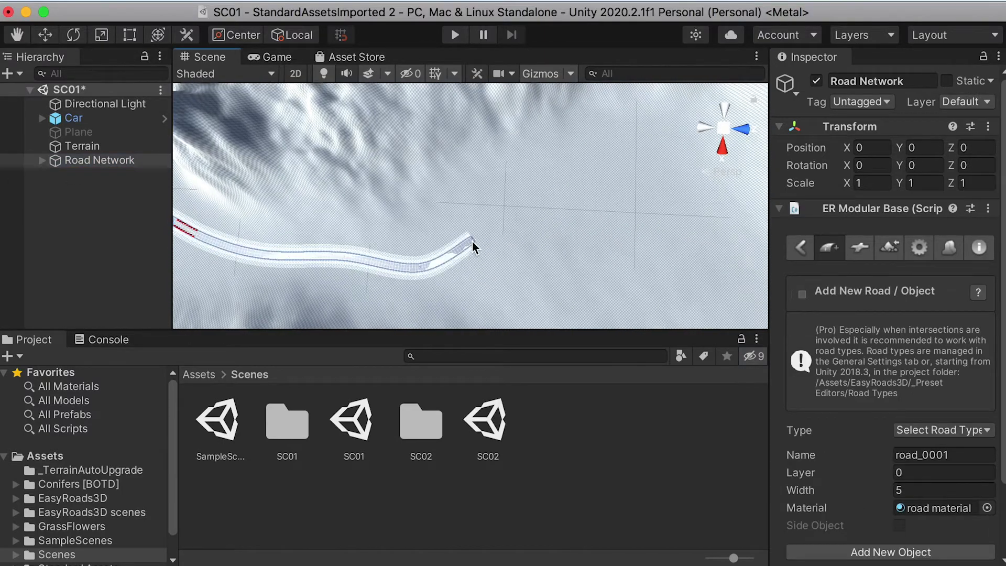
pyautogui.keyDown('alt'); pyautogui.moveTo(598, 197); pyautogui.dragTo(508, 181); pyautogui.keyUp('alt')
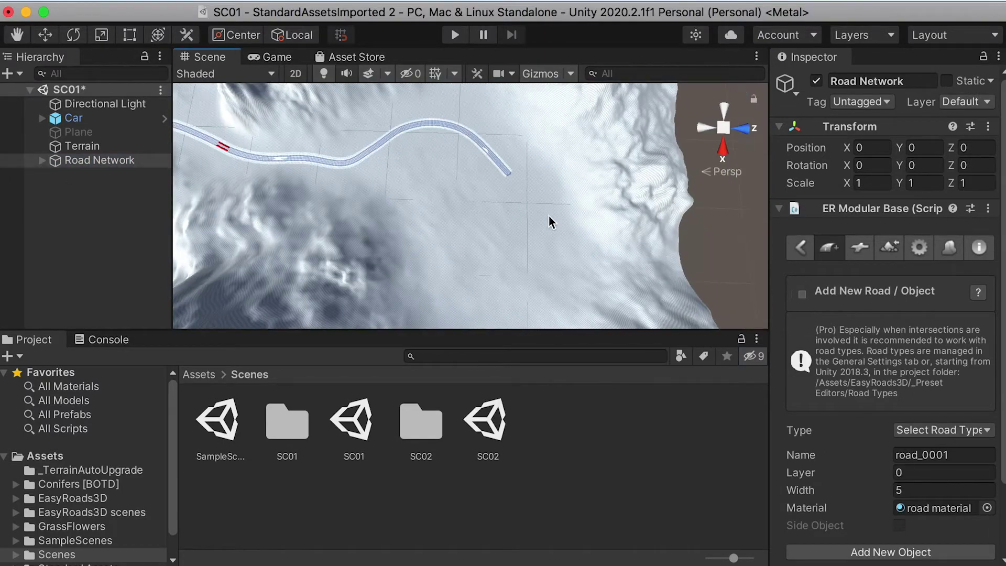
pyautogui.keyDown('alt'); pyautogui.moveTo(559, 267); pyautogui.dragTo(499, 168); pyautogui.keyUp('alt')
pyautogui.keyDown('alt'); pyautogui.moveTo(495, 221); pyautogui.dragTo(435, 173); pyautogui.keyUp('alt')
pyautogui.moveTo(501, 234)
pyautogui.mouseDown(button='middle')
pyautogui.moveTo(508, 175)
pyautogui.moveTo(494, 220)
pyautogui.mouseUp(button='middle')
pyautogui.keyDown('alt'); pyautogui.moveTo(494, 220); pyautogui.dragTo(553, 198, button='right'); pyautogui.keyUp('alt')
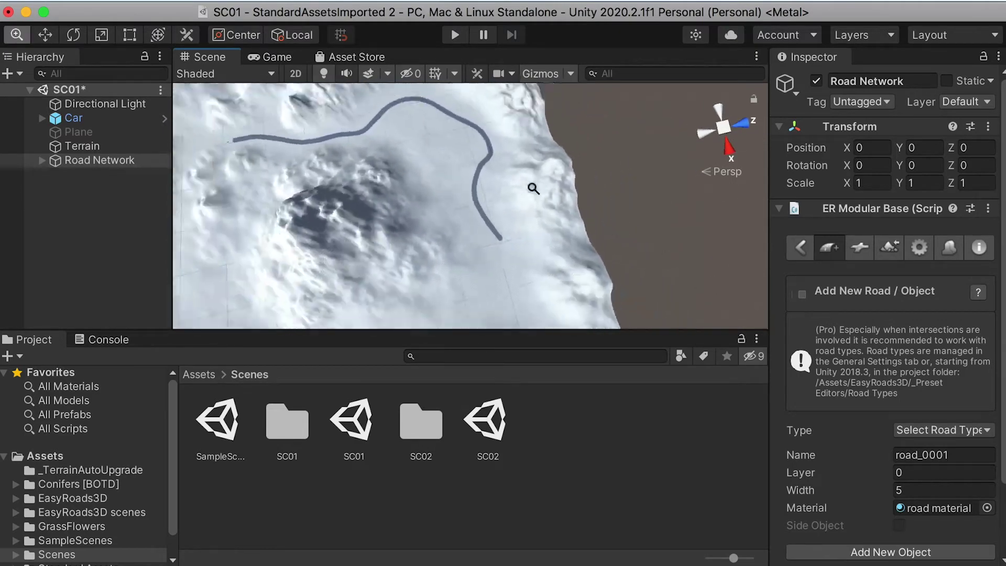
pyautogui.moveTo(508, 252); pyautogui.dragTo(544, 163, button='middle')
pyautogui.scroll(3, 544, 163)
pyautogui.keyDown('alt'); pyautogui.moveTo(544, 164); pyautogui.dragTo(593, 190); pyautogui.keyUp('alt')
# - Add road markers around the far side of the central peak, keeping the road on lower ground
pyautogui.keyDown('shift'); pyautogui.click(576, 226); pyautogui.keyUp('shift')
pyautogui.keyDown('shift'); pyautogui.click(490, 275); pyautogui.keyUp('shift')
pyautogui.keyDown('shift'); pyautogui.click(449, 287); pyautogui.keyUp('shift')
pyautogui.keyDown('shift'); pyautogui.click(432, 306); pyautogui.keyUp('shift')
pyautogui.moveTo(390, 259); pyautogui.dragTo(627, 177, button='middle')
pyautogui.keyDown('shift'); pyautogui.click(609, 232); pyautogui.keyUp('shift')
pyautogui.keyDown('shift'); pyautogui.click(573, 212); pyautogui.keyUp('shift')
pyautogui.keyDown('shift'); pyautogui.click(511, 206); pyautogui.keyUp('shift')
pyautogui.keyDown('shift'); pyautogui.click(463, 187); pyautogui.keyUp('shift')
# - Lead the road back along the remaining side of the peak, ending it behind the car
pyautogui.moveTo(390, 131); pyautogui.dragTo(435, 248, button='middle')
pyautogui.keyDown('shift'); pyautogui.click(447, 272); pyautogui.keyUp('shift')
pyautogui.keyDown('shift'); pyautogui.click(412, 228); pyautogui.keyUp('shift')
pyautogui.keyDown('shift'); pyautogui.click(393, 160); pyautogui.keyUp('shift')
pyautogui.moveTo(393, 161); pyautogui.dragTo(421, 295, button='middle')
pyautogui.keyDown('shift'); pyautogui.click(403, 220); pyautogui.keyUp('shift')
pyautogui.keyDown('shift'); pyautogui.click(394, 172); pyautogui.keyUp('shift')
pyautogui.keyDown('shift'); pyautogui.click(398, 141); pyautogui.keyUp('shift')
pyautogui.moveTo(431, 124); pyautogui.dragTo(417, 218, button='middle')
pyautogui.keyDown('shift'); pyautogui.click(409, 213); pyautogui.keyUp('shift')
# - Select the road's end marker and add another marker just behind the car
pyautogui.scroll(3, 409, 213)
pyautogui.click(94, 163)
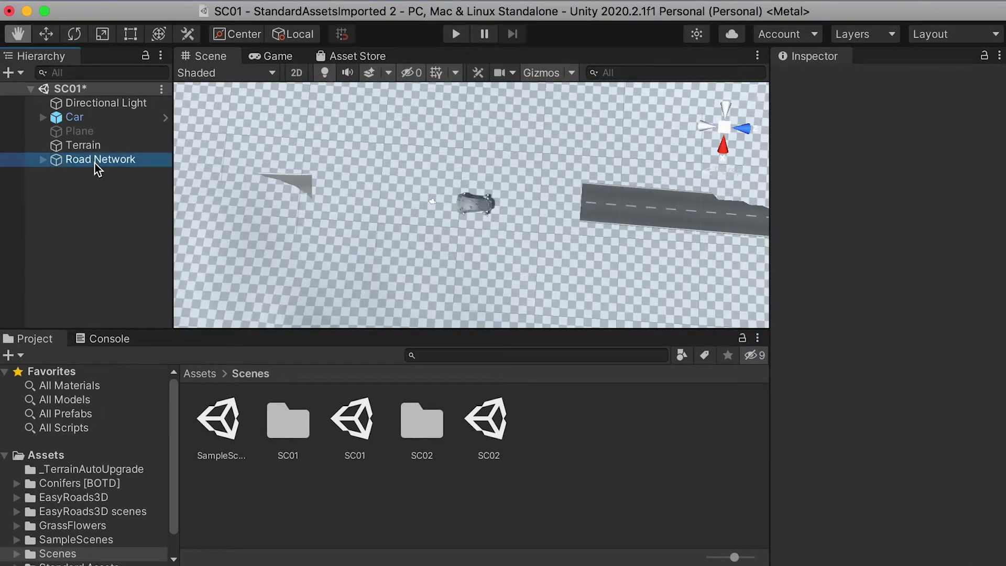
pyautogui.click(312, 196)
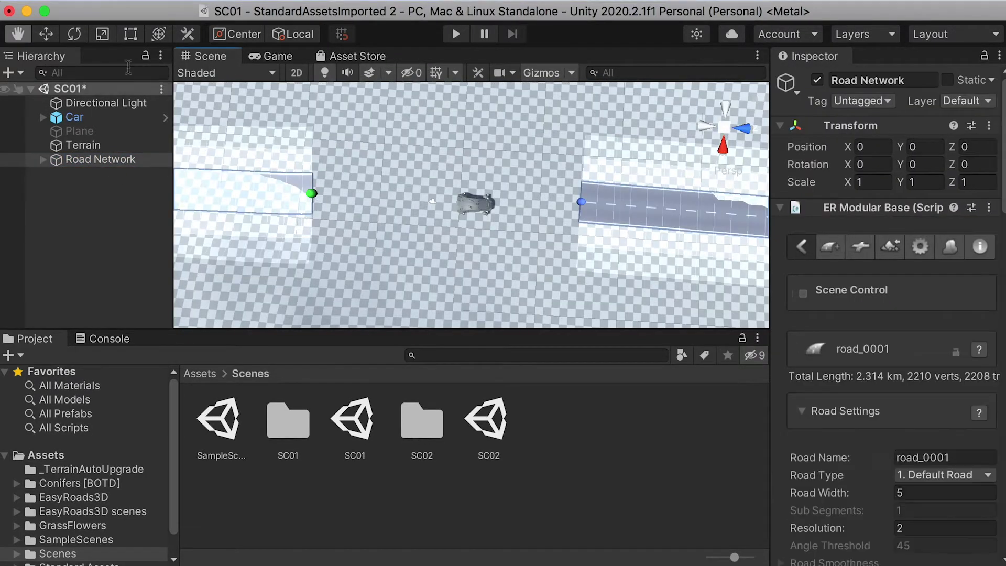
pyautogui.press('f')
pyautogui.scroll(-6, 492, 218)
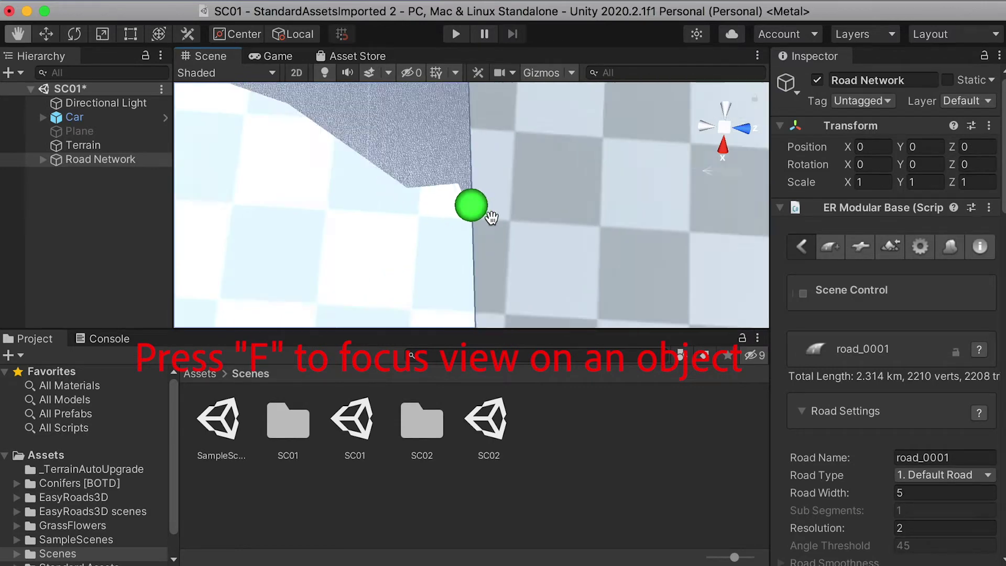
pyautogui.press('w')
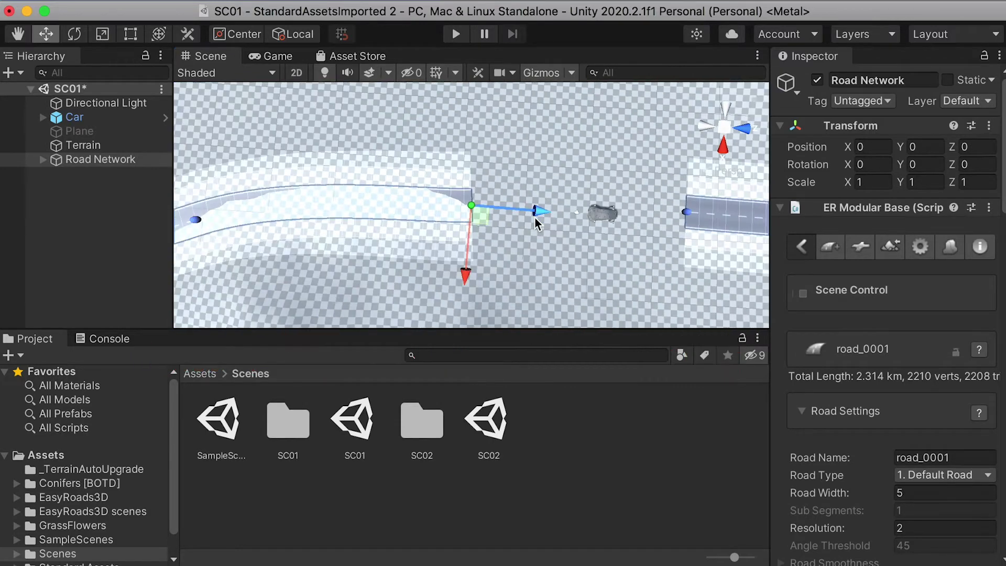
pyautogui.keyDown('shift'); pyautogui.click(570, 206); pyautogui.keyUp('shift')
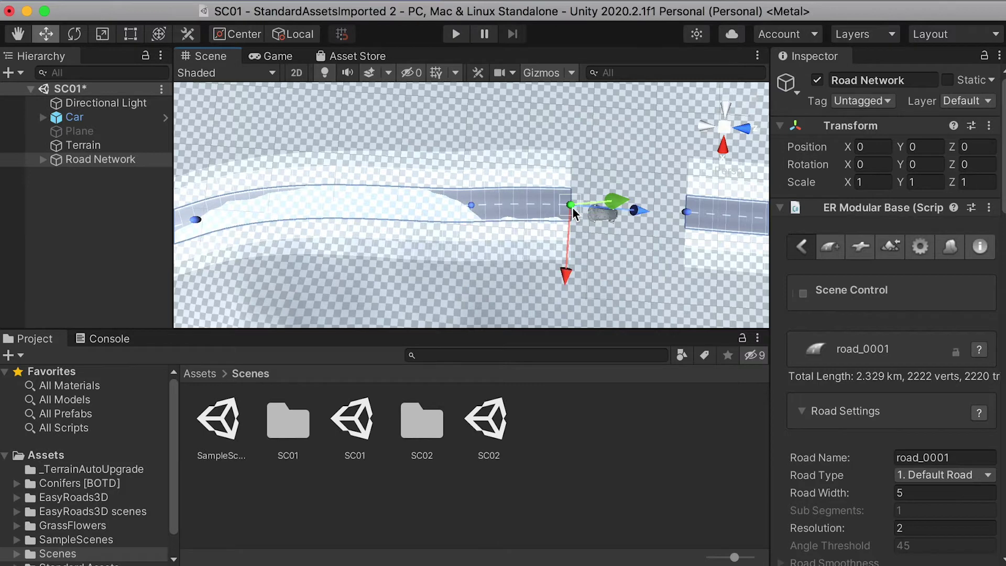
# - Move the road's end to meet its starting marker and close the gap under the car
pyautogui.keyDown('alt'); pyautogui.moveTo(570, 230); pyautogui.dragTo(624, 245, button='right'); pyautogui.keyUp('alt')
pyautogui.moveTo(586, 248); pyautogui.dragTo(431, 250, button='middle')
pyautogui.scroll(2, 502, 212)
pyautogui.moveTo(502, 212); pyautogui.dragTo(605, 222)
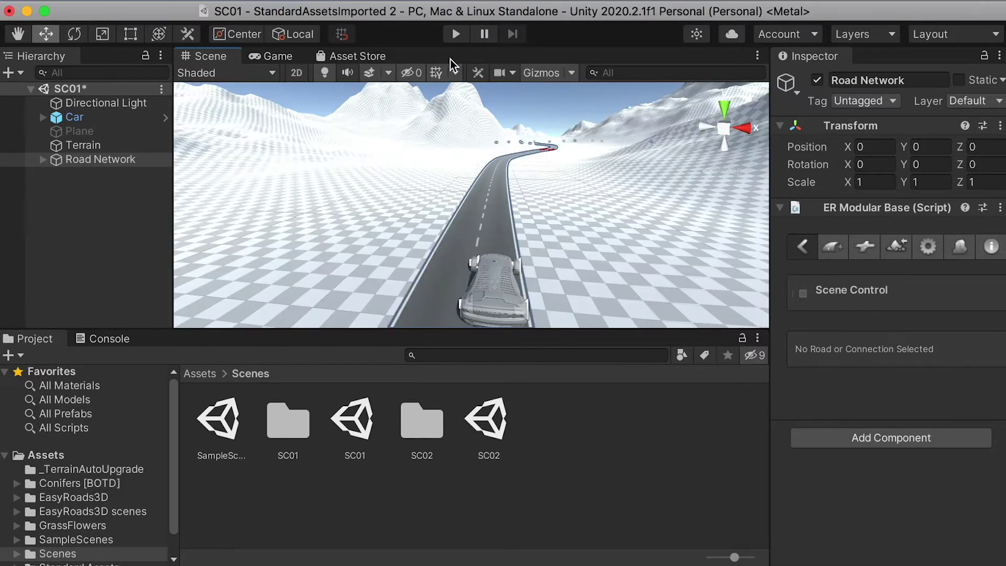
# - Run the game to test the car on the closed road
pyautogui.click(456, 35)
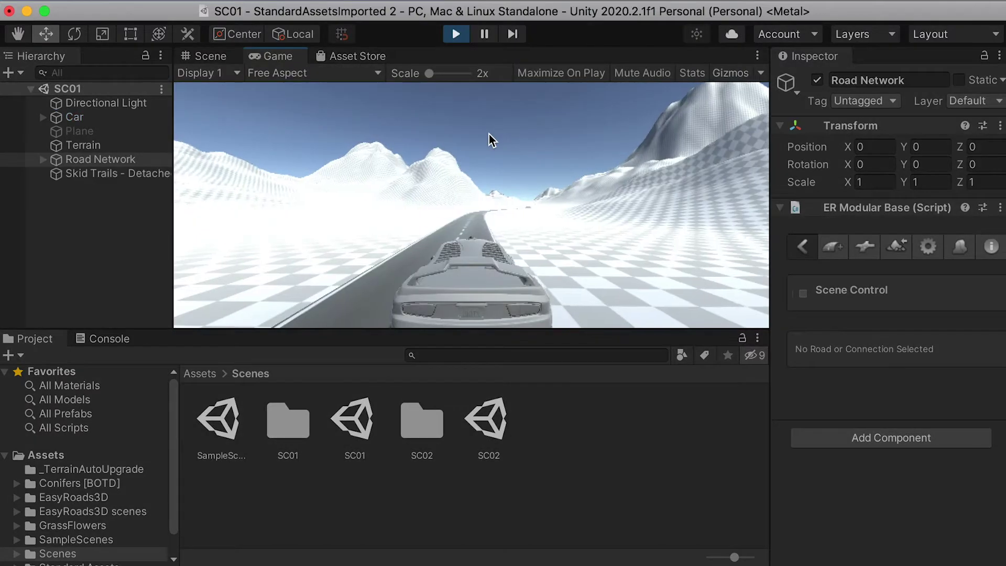
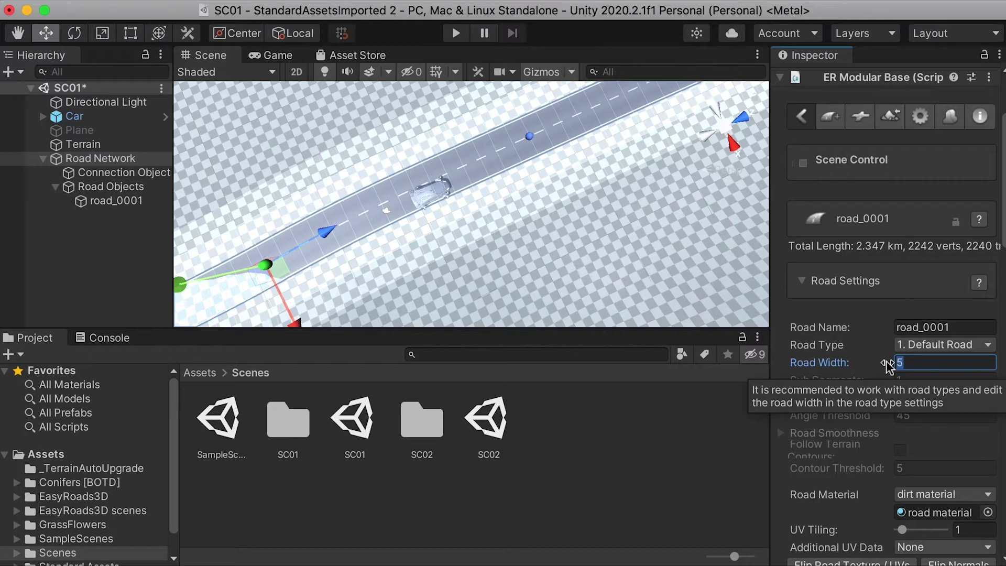
# - Set the road's width to 8, test-drive the car along it in play mode and stop the game
pyautogui.write('8')
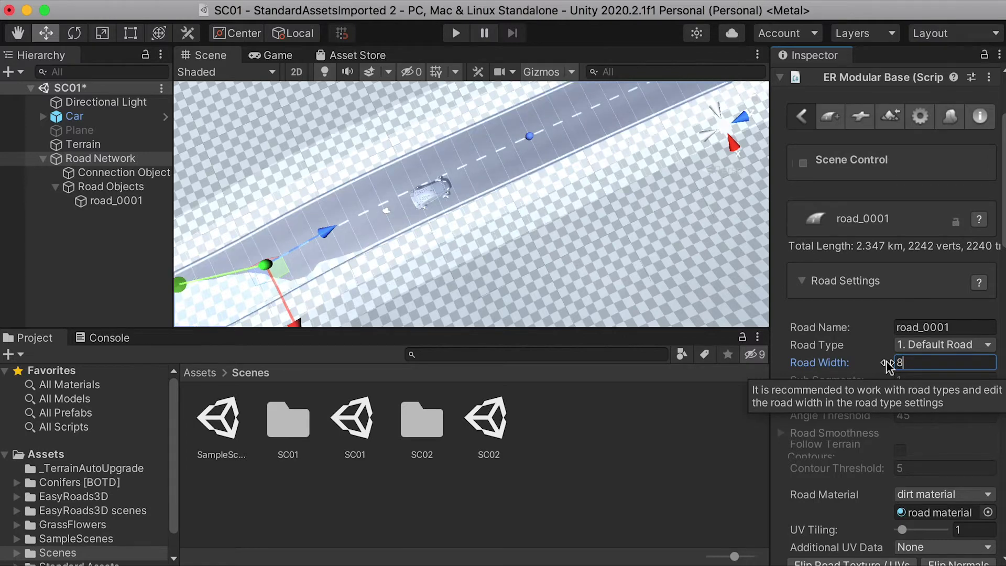
pyautogui.press('super+p')
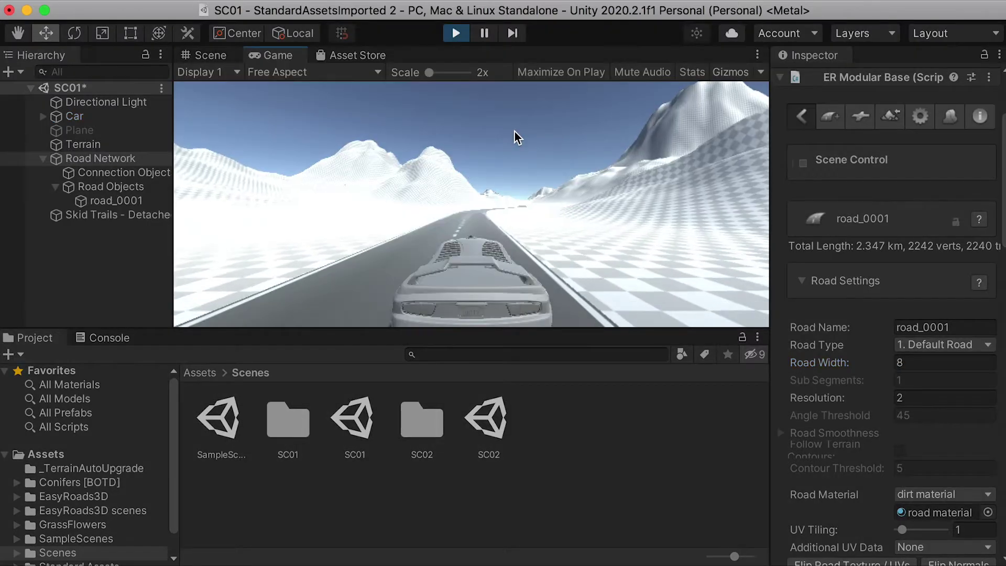
pyautogui.press('w')
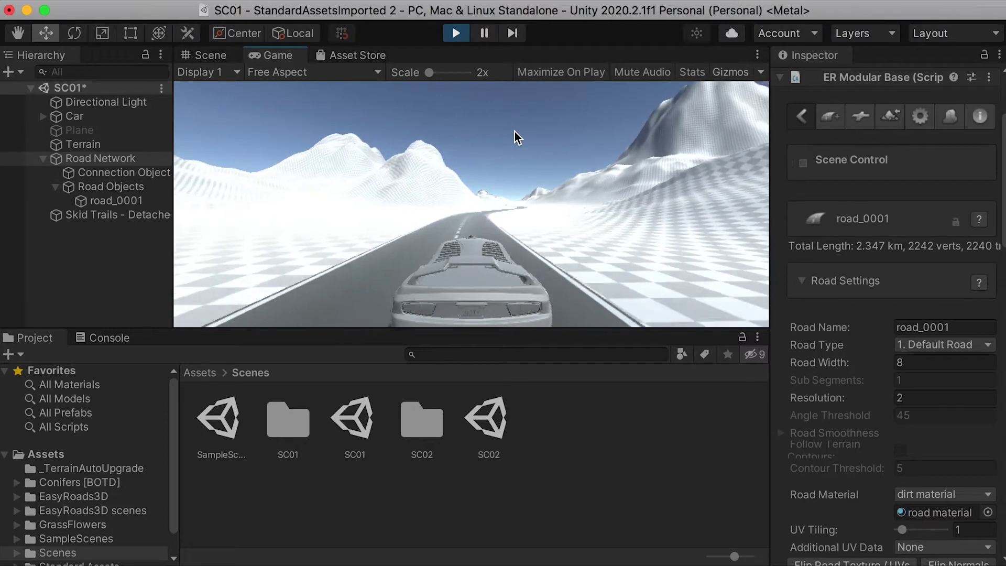
pyautogui.press('d')
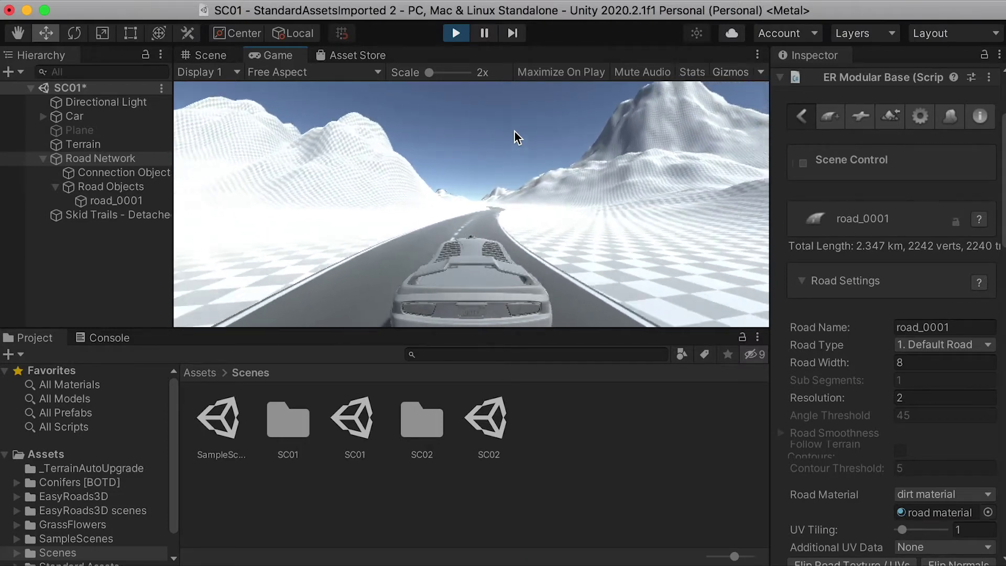
pyautogui.press('d')
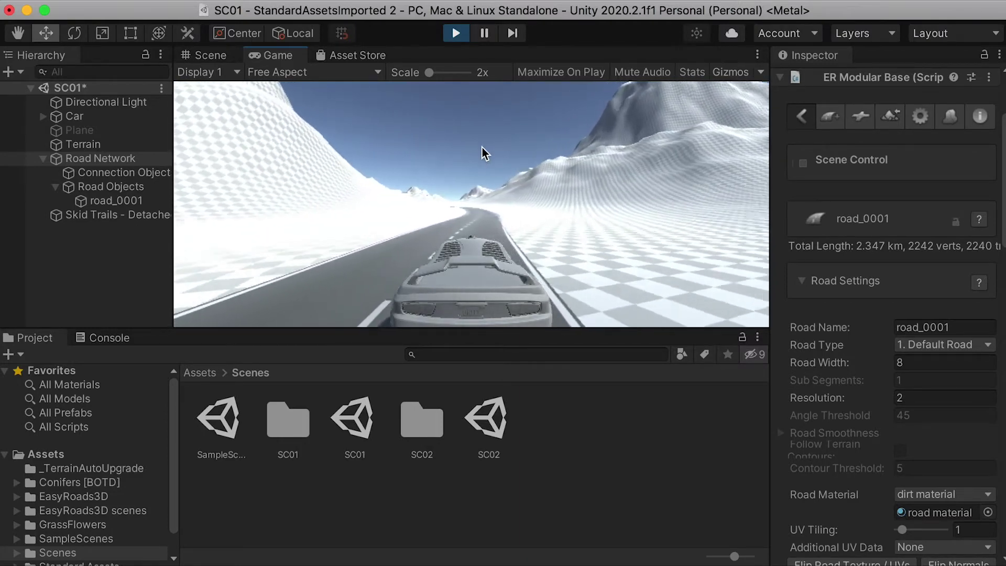
pyautogui.press('Up')
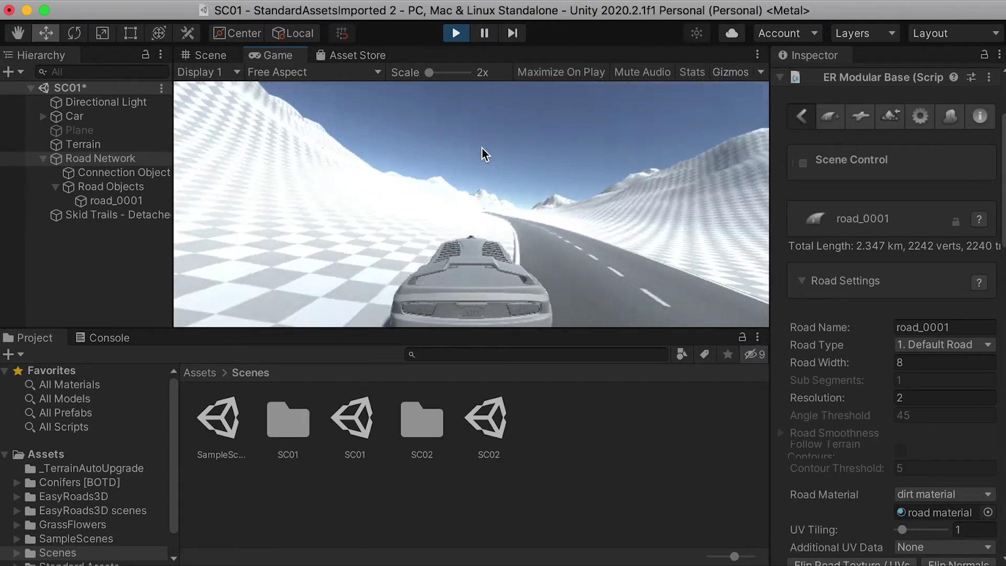
pyautogui.press('d')
pyautogui.press('a')
pyautogui.press('a')
pyautogui.press('d')
pyautogui.press('a')
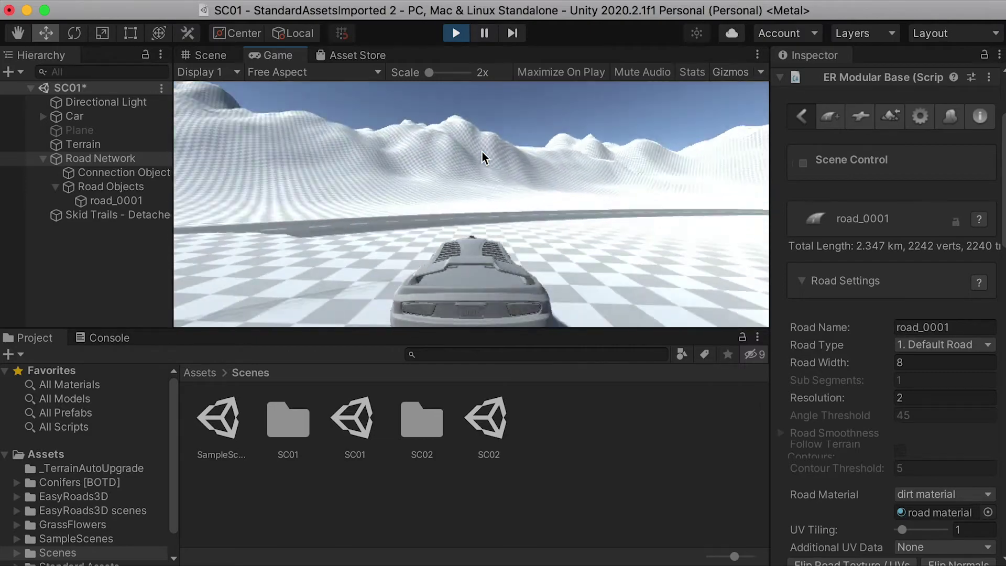
pyautogui.click(456, 33)
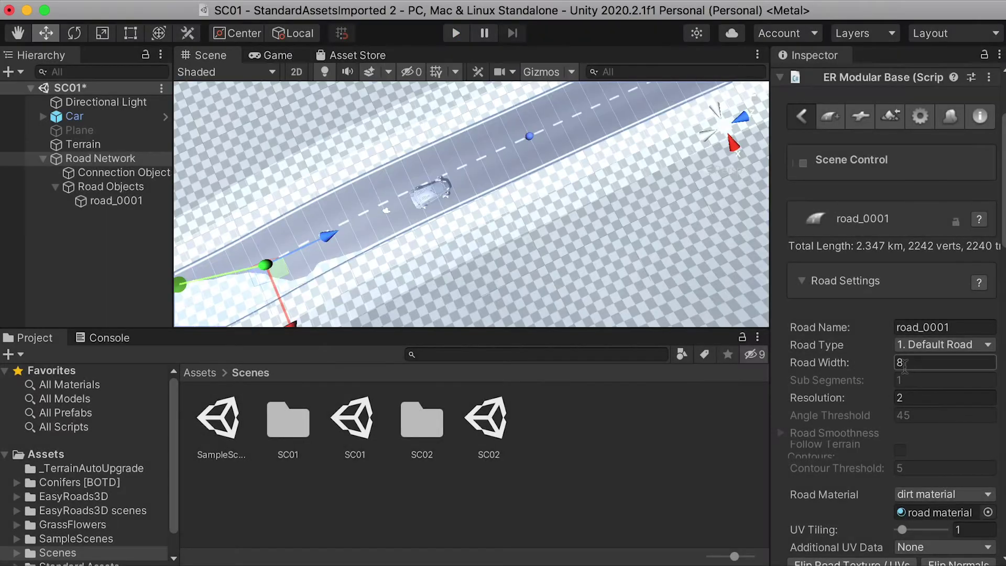
# - Set the road's width to 10
pyautogui.write('10')
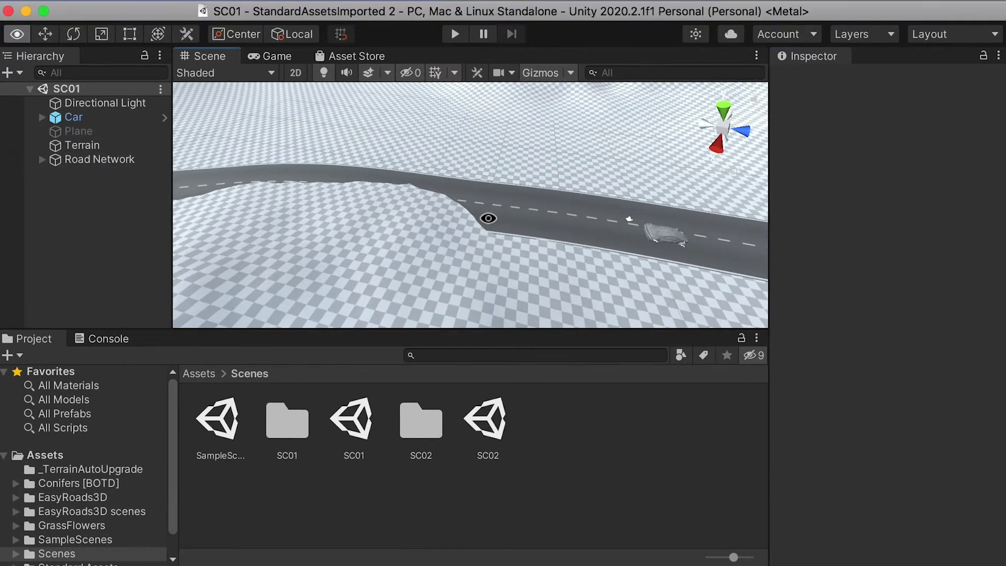
# - Raise the road marker behind the car where the terrain covers the road surface
pyautogui.moveTo(420, 198); pyautogui.dragTo(434, 157, button='right')
pyautogui.keyDown('alt'); pyautogui.moveTo(454, 203); pyautogui.dragTo(262, 183); pyautogui.keyUp('alt')
pyautogui.click(99, 159)
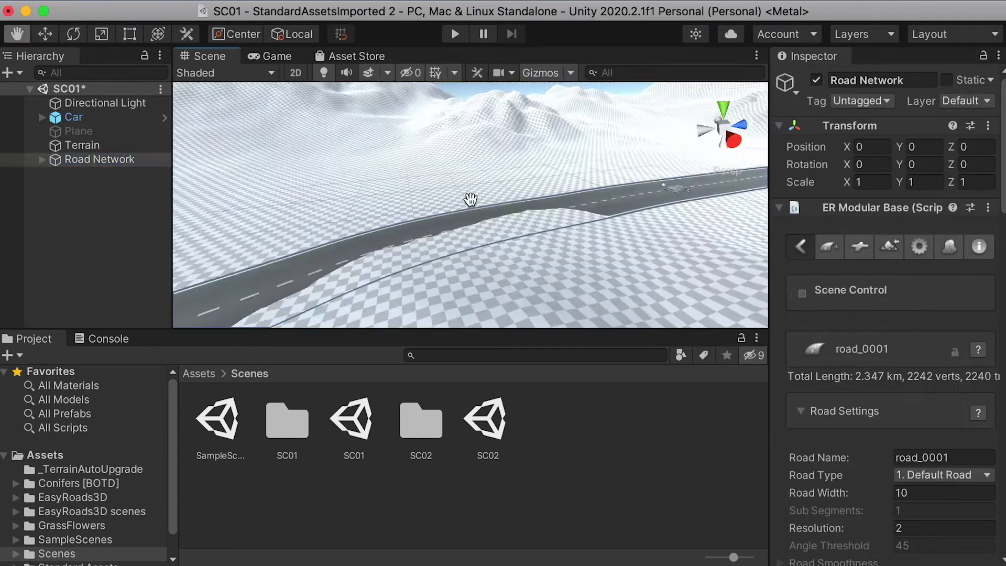
pyautogui.moveTo(471, 199); pyautogui.dragTo(500, 208, button='right')
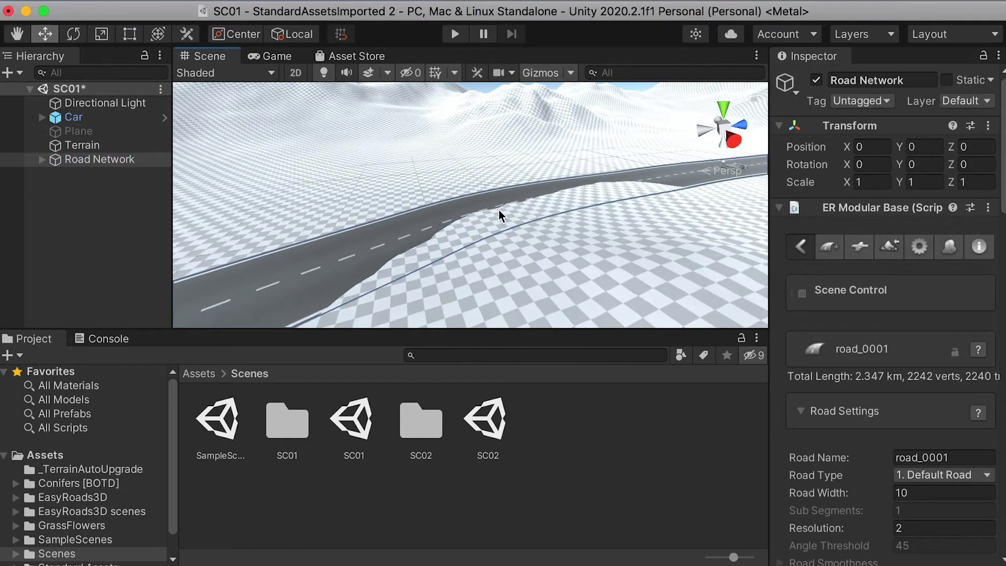
pyautogui.press('w')
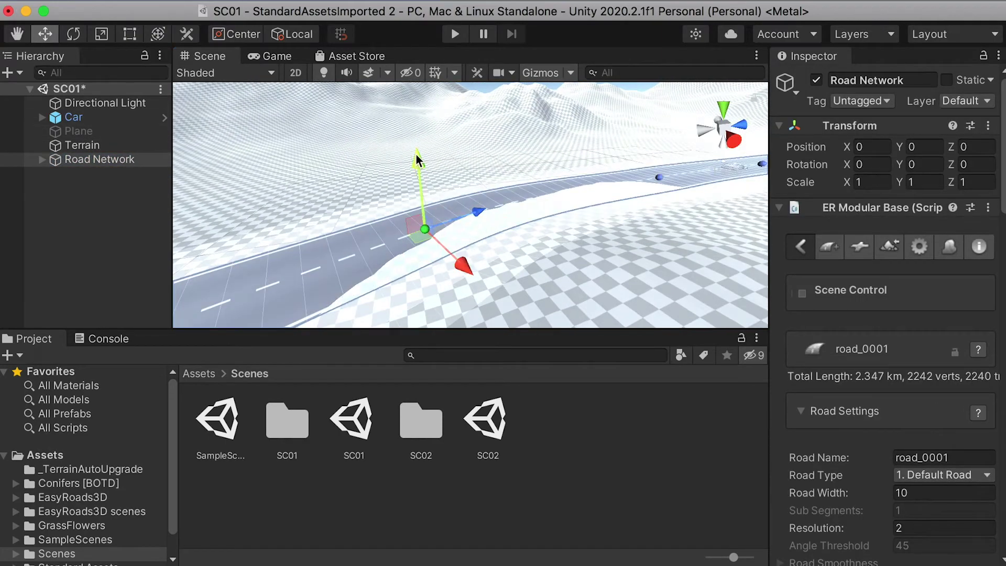
pyautogui.moveTo(417, 155); pyautogui.dragTo(419, 153)
pyautogui.moveTo(419, 153); pyautogui.dragTo(496, 269, button='right')
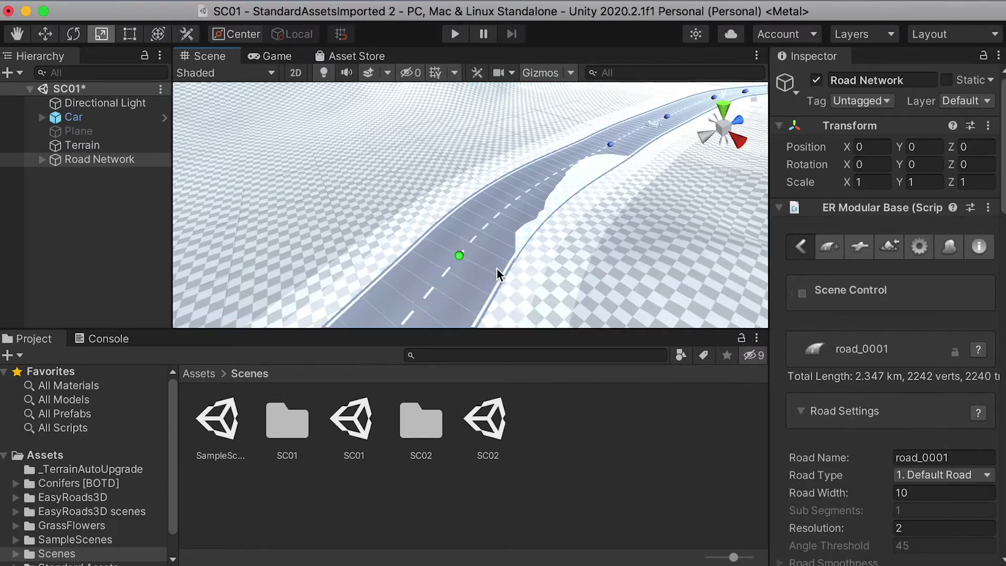
# - Rotate and raise the road markers closest behind the car so the road clears the terrain
pyautogui.press('e')
pyautogui.moveTo(505, 240); pyautogui.dragTo(504, 236)
pyautogui.keyDown('alt'); pyautogui.moveTo(601, 252); pyautogui.dragTo(460, 228); pyautogui.keyUp('alt')
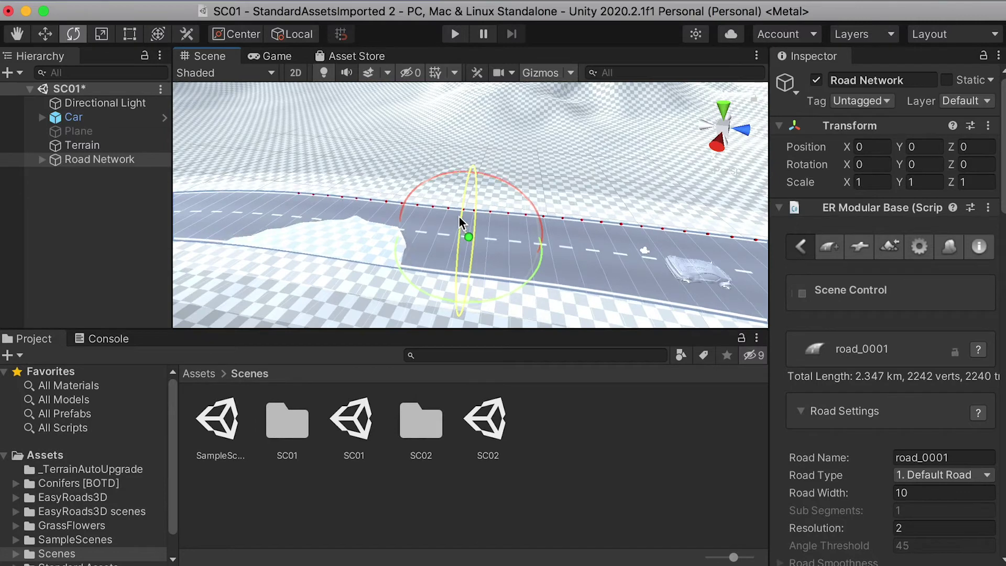
pyautogui.press('w')
pyautogui.keyDown('alt'); pyautogui.moveTo(459, 219); pyautogui.dragTo(416, 153); pyautogui.keyUp('alt')
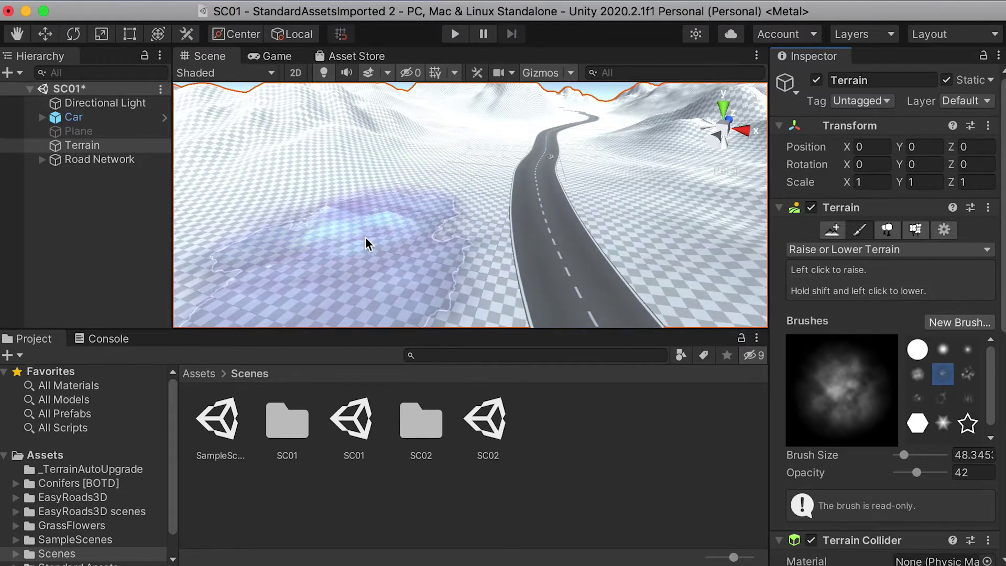
# - Sculpt the ground beside the road with the Raise or Lower Terrain brush and set the brush opacity to 13
pyautogui.moveTo(366, 238)
pyautogui.mouseDown()
pyautogui.moveTo(348, 244)
pyautogui.moveTo(357, 249)
pyautogui.mouseUp()
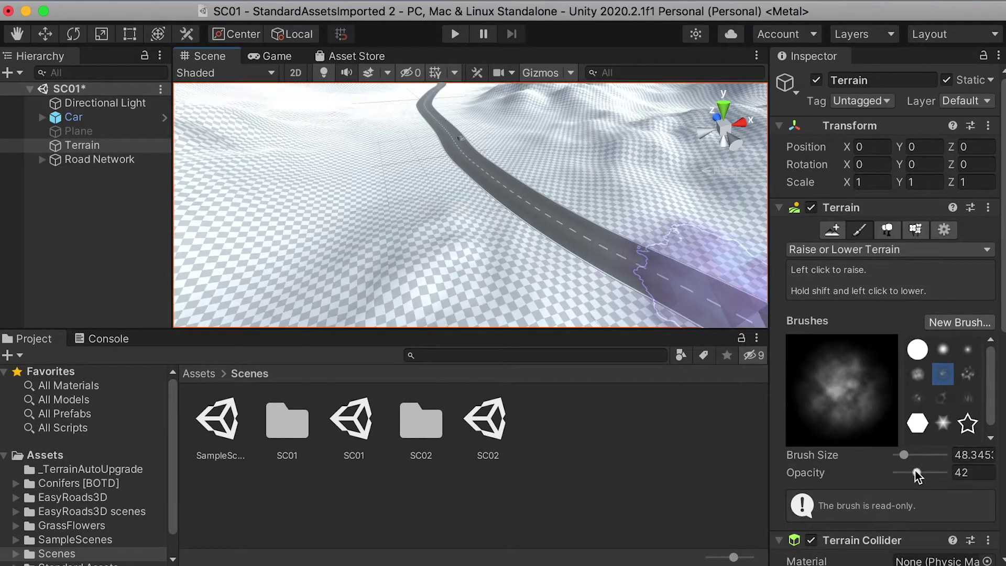
pyautogui.moveTo(917, 474); pyautogui.dragTo(912, 476)
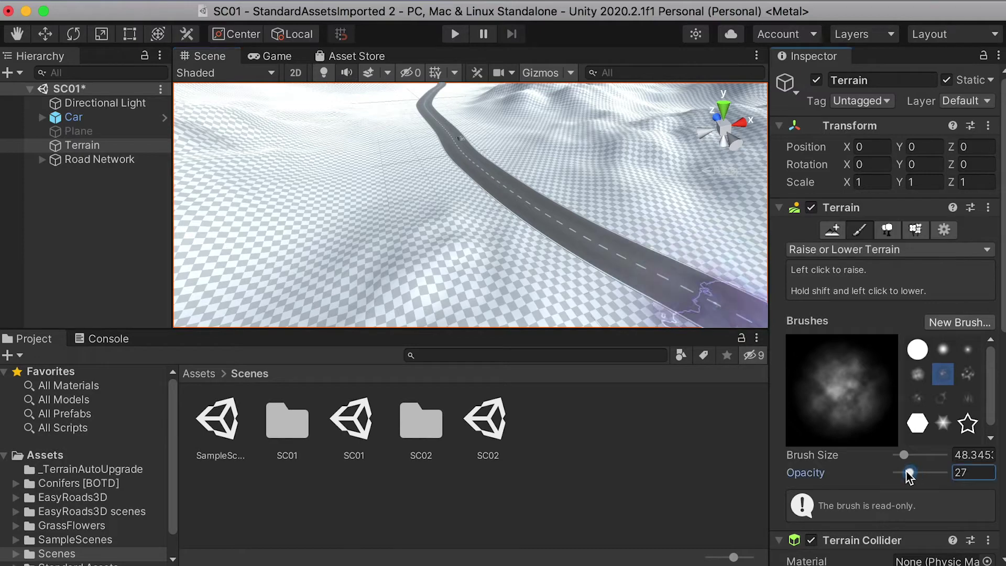
pyautogui.moveTo(588, 281)
pyautogui.keyDown('alt'); pyautogui.mouseDown()
pyautogui.moveTo(653, 209)
pyautogui.moveTo(382, 191)
pyautogui.moveTo(535, 271)
pyautogui.mouseUp(); pyautogui.keyUp('alt')
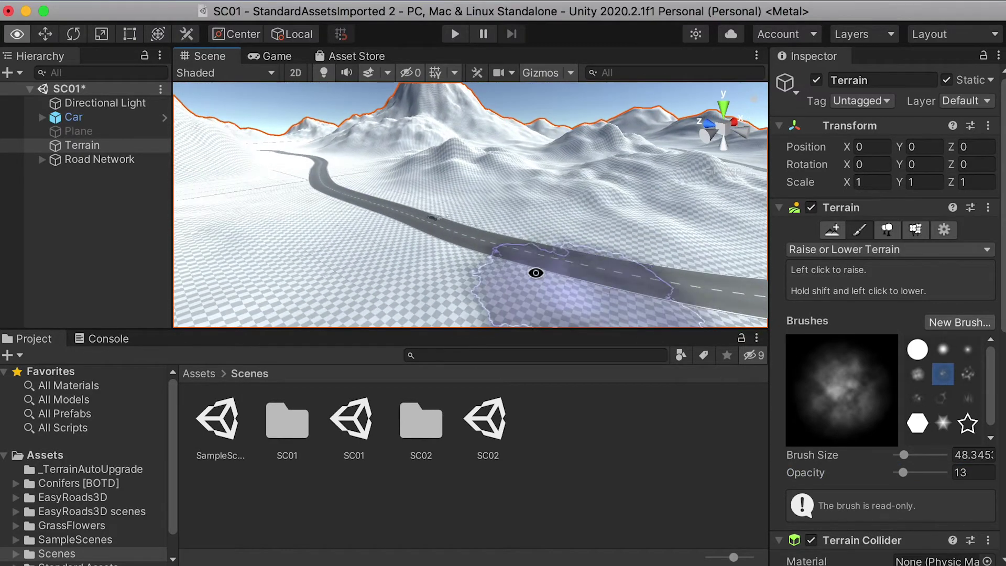
pyautogui.keyDown('alt'); pyautogui.moveTo(628, 277); pyautogui.dragTo(580, 351); pyautogui.keyUp('alt')
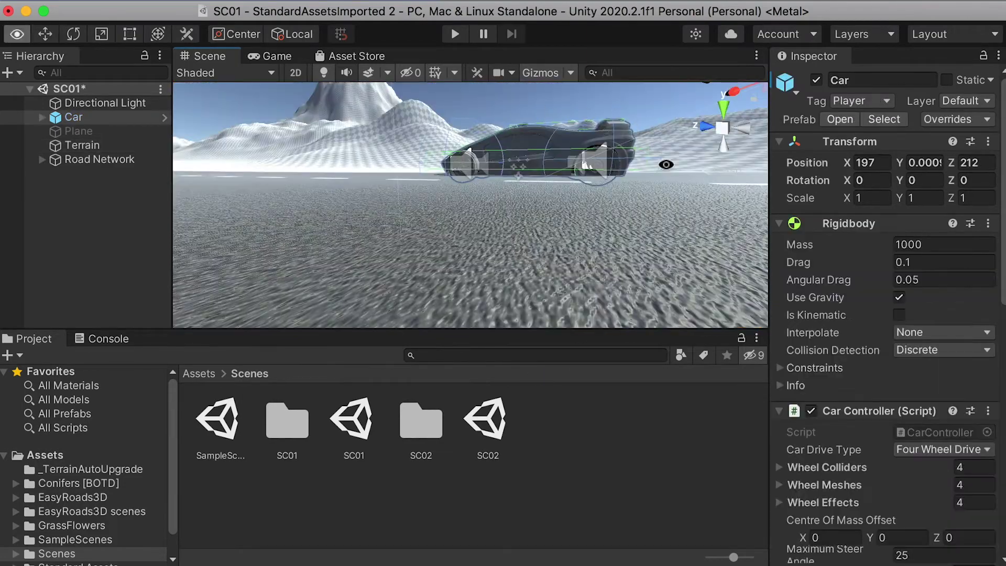
# - Raise the car above the road surface to a Y position of 0.26
pyautogui.keyDown('alt'); pyautogui.moveTo(666, 164); pyautogui.dragTo(539, 164, button='right'); pyautogui.keyUp('alt')
pyautogui.moveTo(539, 164); pyautogui.dragTo(530, 229, button='middle')
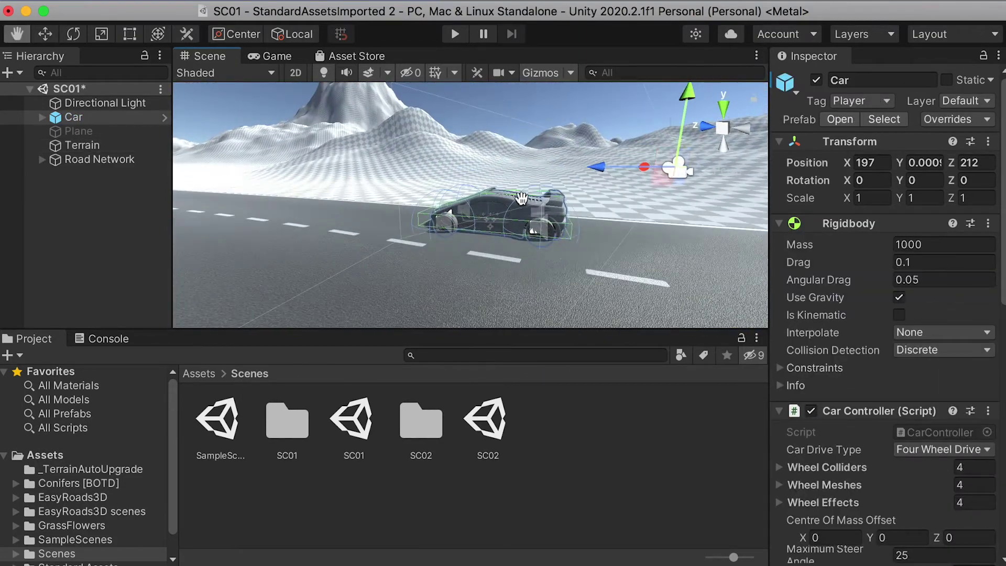
pyautogui.moveTo(688, 100); pyautogui.dragTo(694, 80)
# - Adjust the Road Network's markers along the bend where the terrain overlaps the road's edge
pyautogui.keyDown('alt'); pyautogui.moveTo(461, 148); pyautogui.dragTo(194, 148, button='right'); pyautogui.keyUp('alt')
pyautogui.keyDown('alt'); pyautogui.moveTo(519, 168); pyautogui.dragTo(637, 265); pyautogui.keyUp('alt')
pyautogui.click(99, 159)
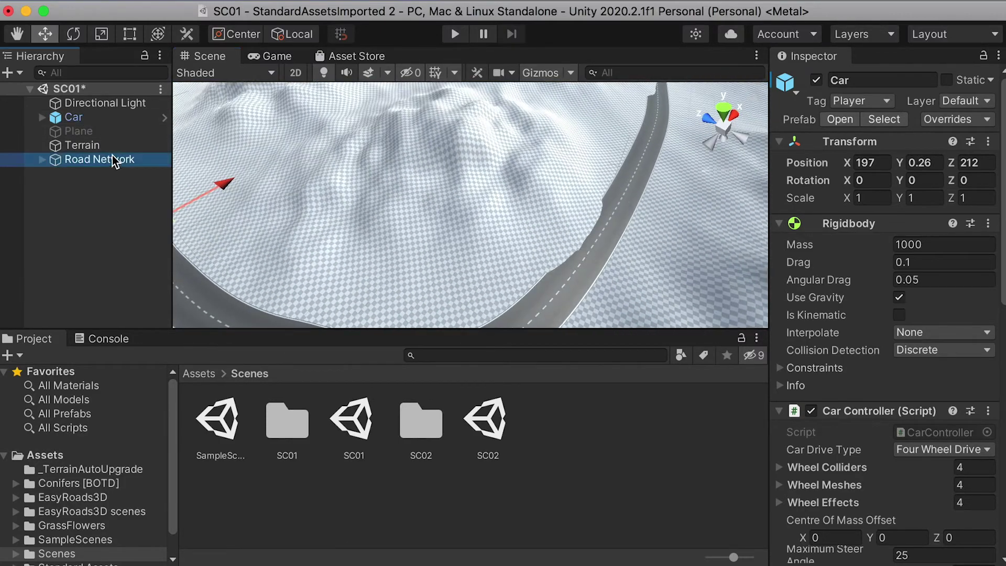
pyautogui.keyDown('alt'); pyautogui.moveTo(624, 191); pyautogui.dragTo(422, 239); pyautogui.keyUp('alt')
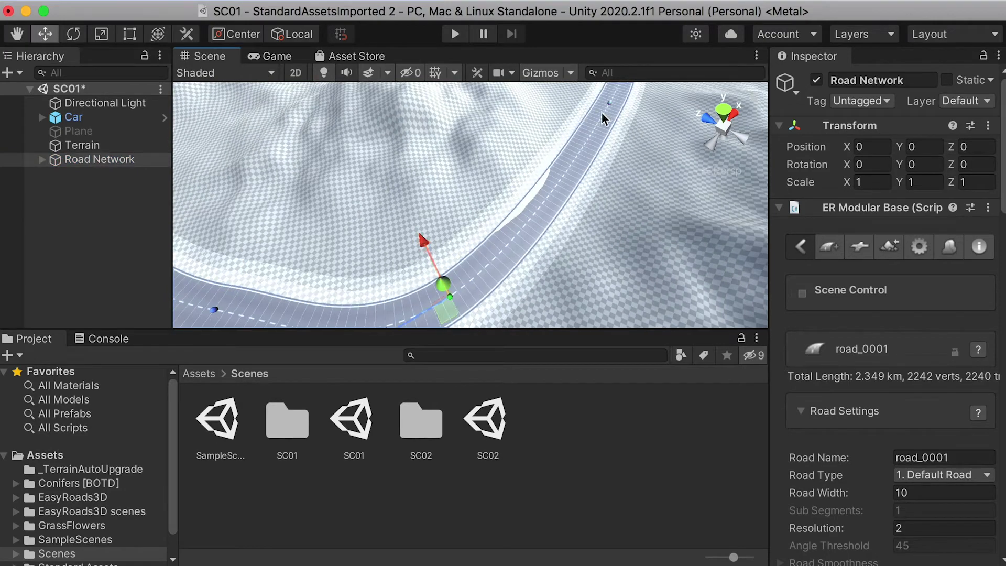
pyautogui.click(574, 85)
pyautogui.click(611, 103)
pyautogui.press('f')
pyautogui.click(567, 209)
pyautogui.moveTo(501, 173)
pyautogui.mouseDown()
pyautogui.moveTo(549, 226)
pyautogui.moveTo(377, 218)
pyautogui.moveTo(447, 143)
pyautogui.mouseUp()
pyautogui.press('f')
pyautogui.scroll(-3, 461, 135)
pyautogui.keyDown('alt'); pyautogui.moveTo(595, 162); pyautogui.dragTo(619, 109); pyautogui.keyUp('alt')
pyautogui.keyDown('alt'); pyautogui.moveTo(550, 127); pyautogui.dragTo(353, 112); pyautogui.keyUp('alt')
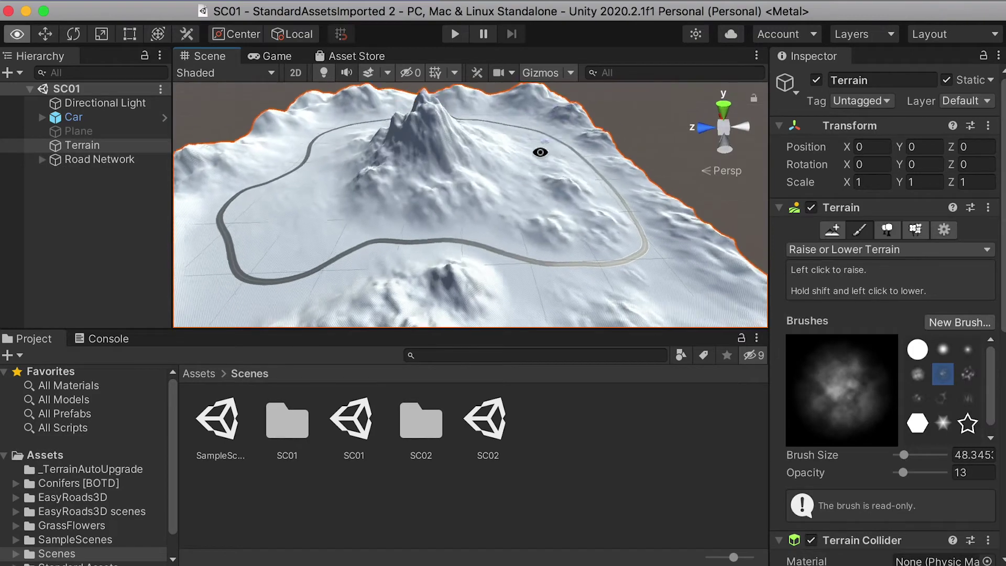
pyautogui.keyDown('alt'); pyautogui.moveTo(519, 187); pyautogui.dragTo(513, 246); pyautogui.keyUp('alt')
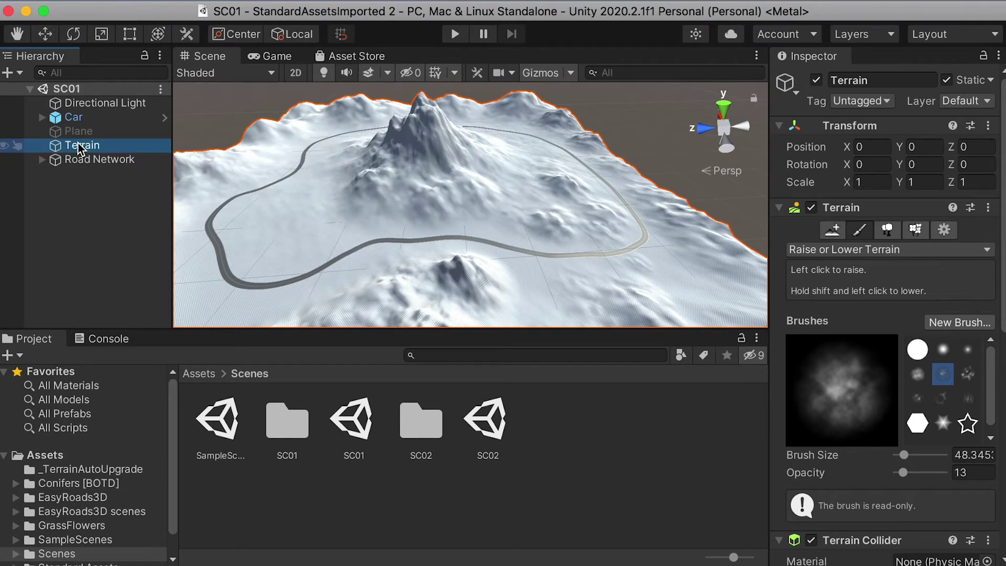
# - Create a folder named 01Texture in Assets and open it
pyautogui.scroll(-2, 52, 471)
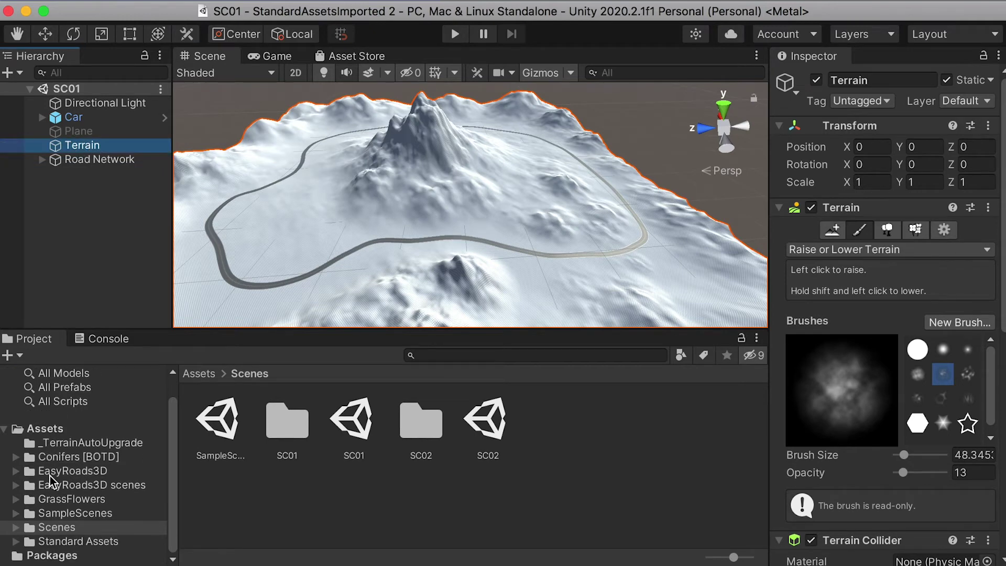
pyautogui.click(47, 428)
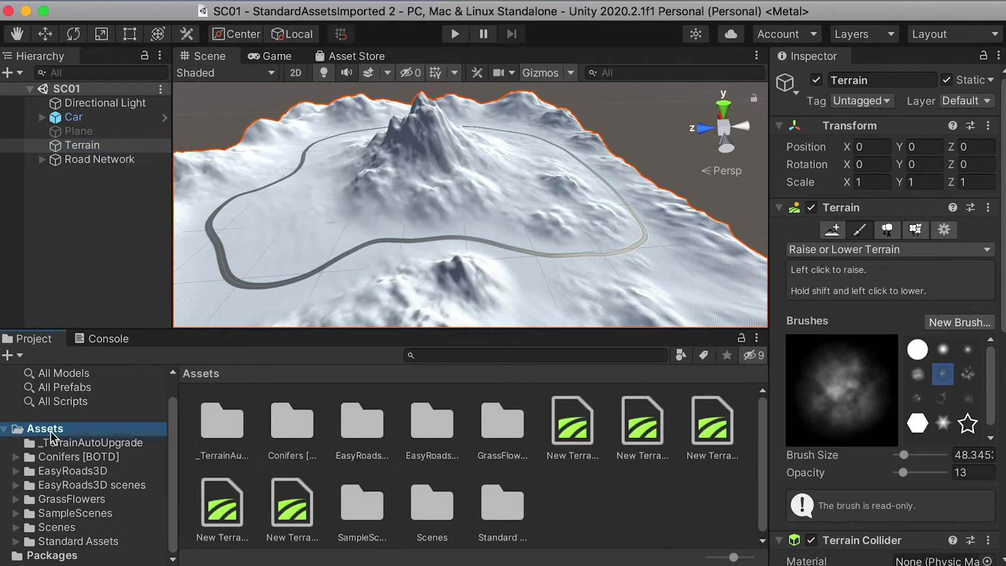
pyautogui.rightClick(575, 508)
pyautogui.moveTo(637, 313)
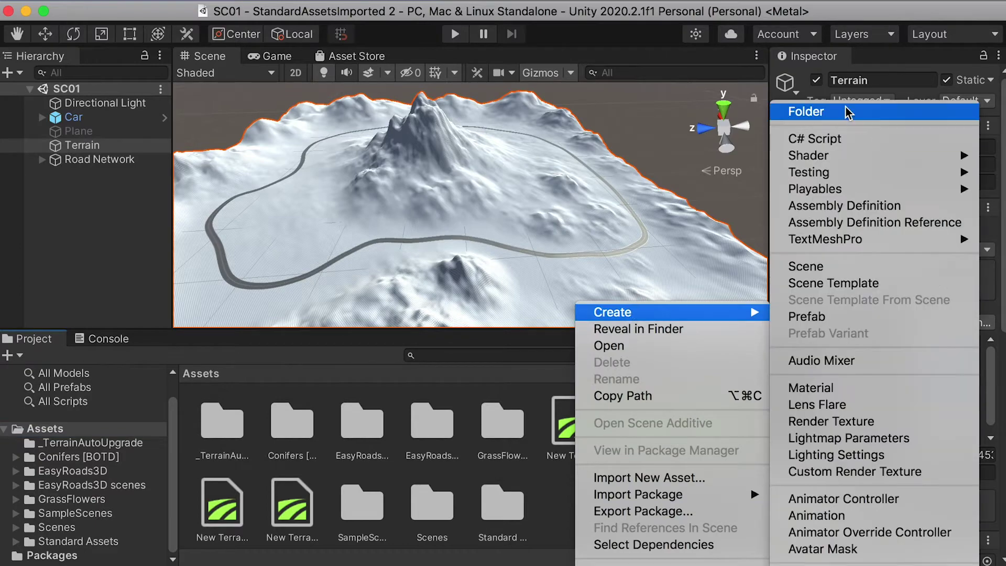
pyautogui.click(796, 110)
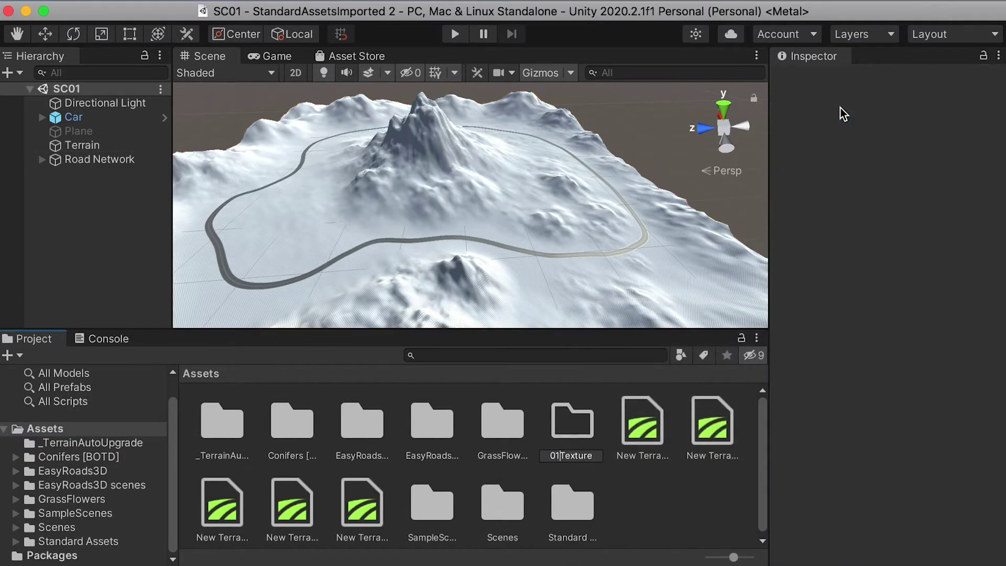
pyautogui.press('Return')
pyautogui.doubleClick(222, 422)
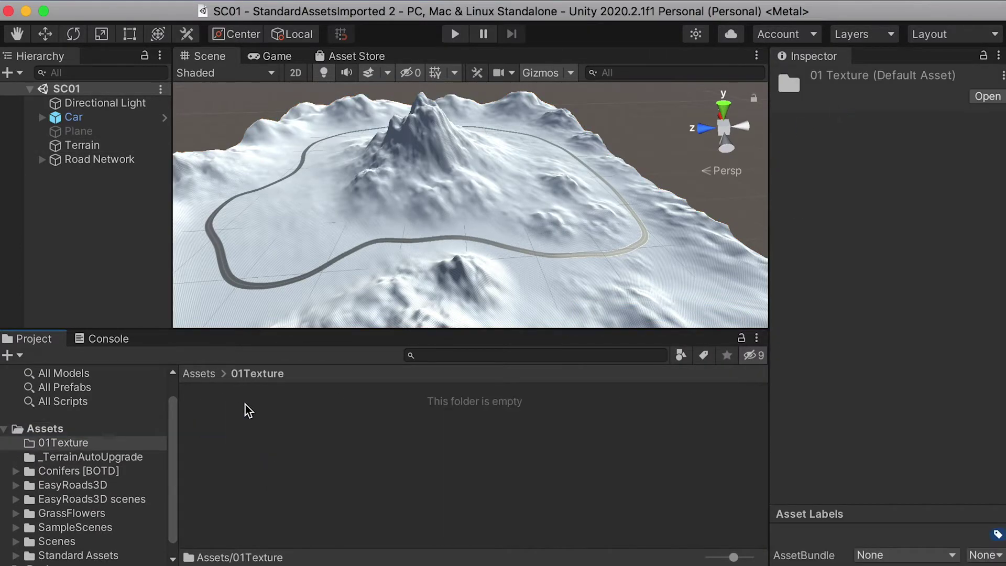
# - Import the Tex-Grass, Tex-Ground and Tex-Scree images from the file manager into the 01Texture folder
pyautogui.press('super+Tab')
pyautogui.moveTo(737, 82); pyautogui.dragTo(770, 85)
pyautogui.moveTo(756, 176); pyautogui.dragTo(220, 433)
# - Duplicate the Tex-Grass texture and name the copy Tex-GrassN
pyautogui.click(240, 428)
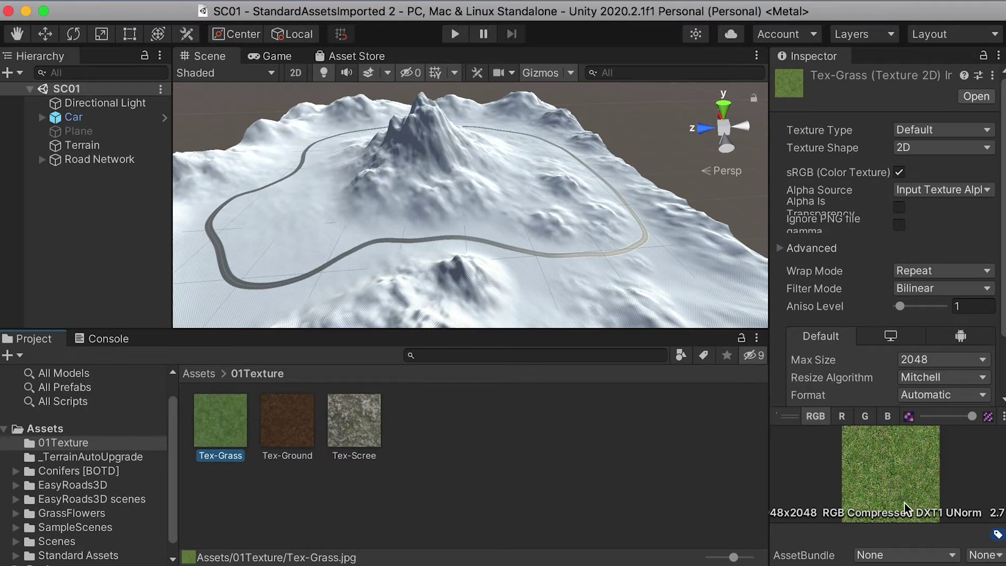
pyautogui.press('super+d')
pyautogui.click(242, 457)
pyautogui.click(251, 459)
pyautogui.press('BackSpace')
pyautogui.press('BackSpace')
pyautogui.press('Return')
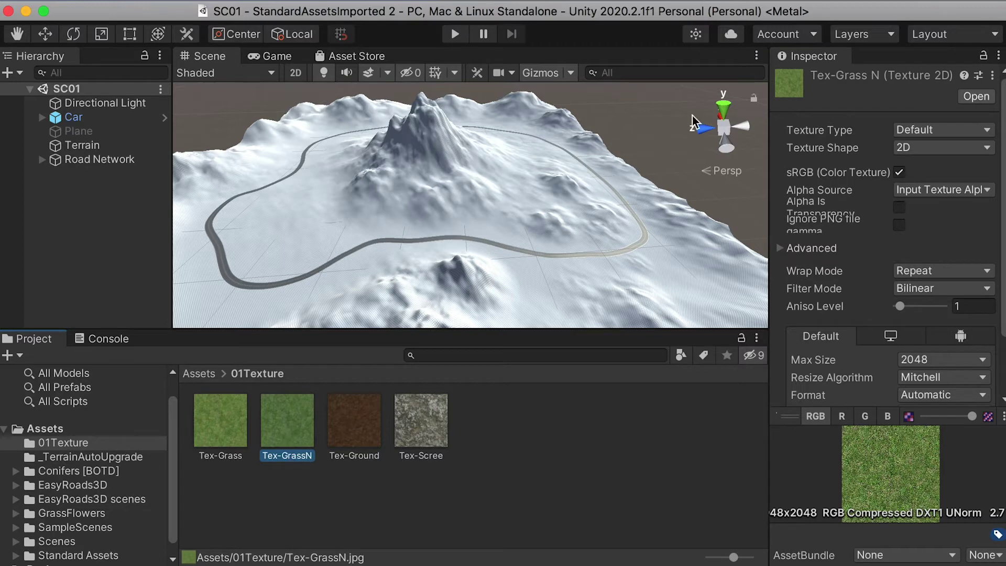
# - Set Tex-GrassN's texture type to Normal map, enable Create from Grayscale and apply the import settings
pyautogui.click(909, 131)
pyautogui.click(921, 143)
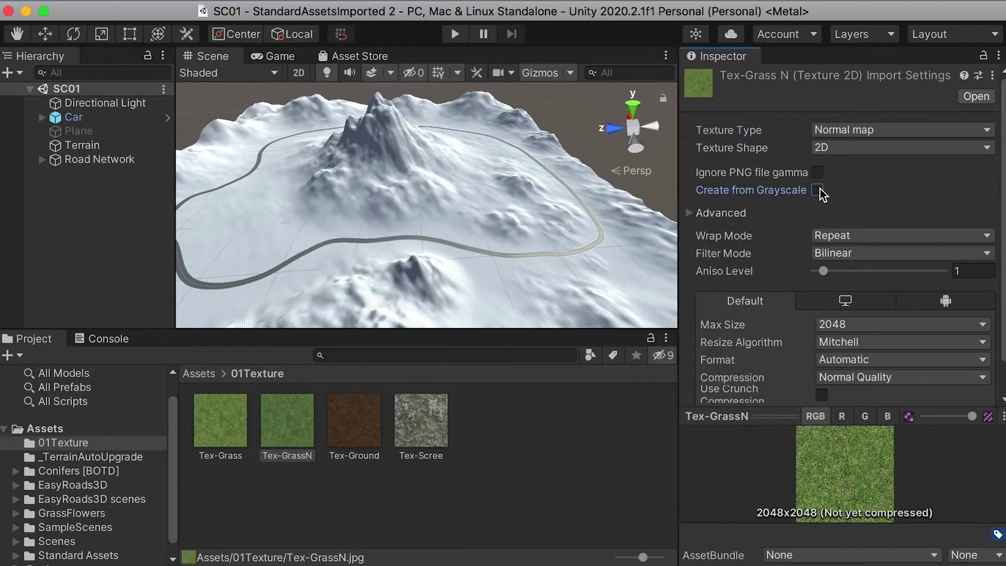
pyautogui.click(818, 190)
pyautogui.scroll(-3, 849, 262)
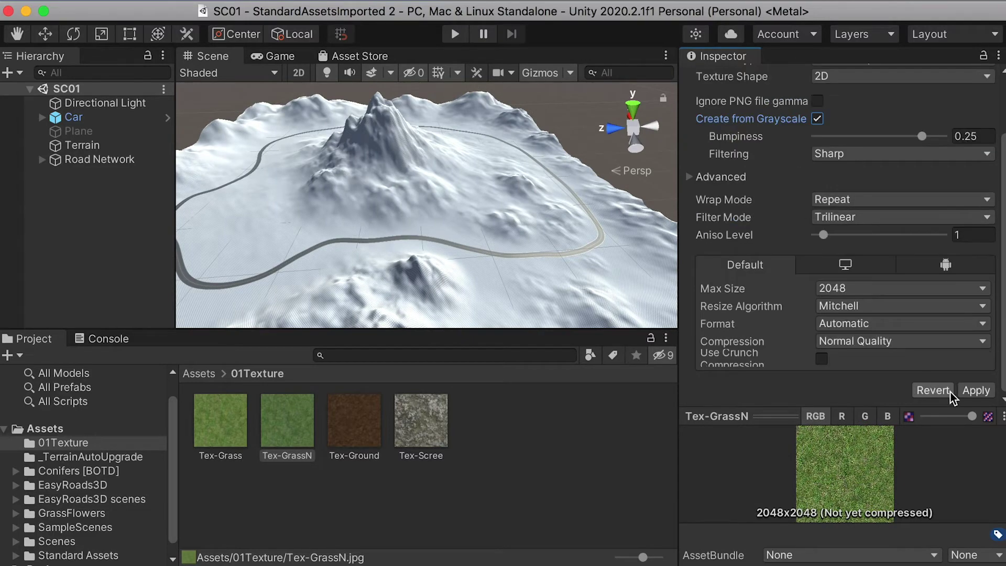
pyautogui.click(976, 391)
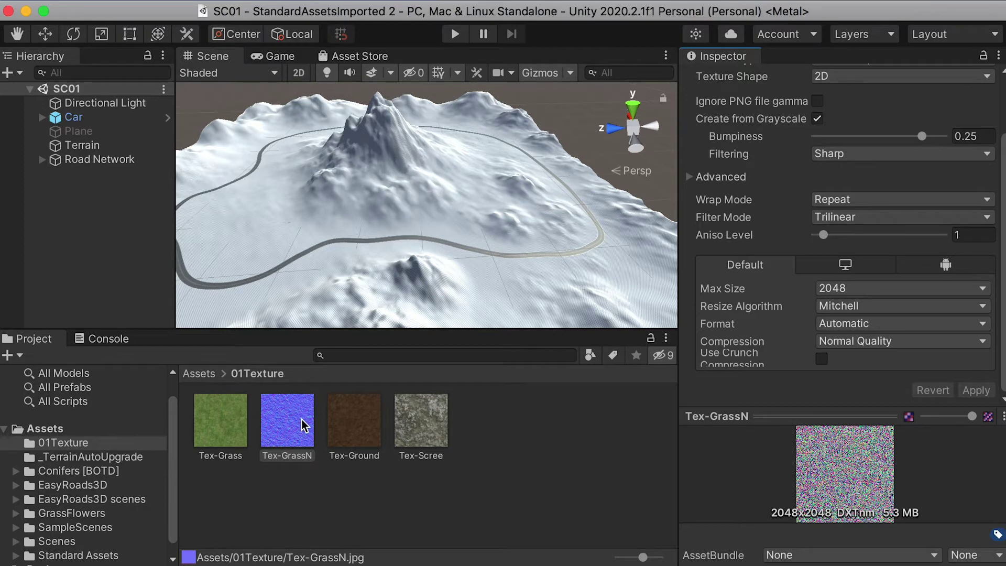
# - Duplicate the Tex-Ground texture and name the copy Tex-GroundN
pyautogui.click(361, 435)
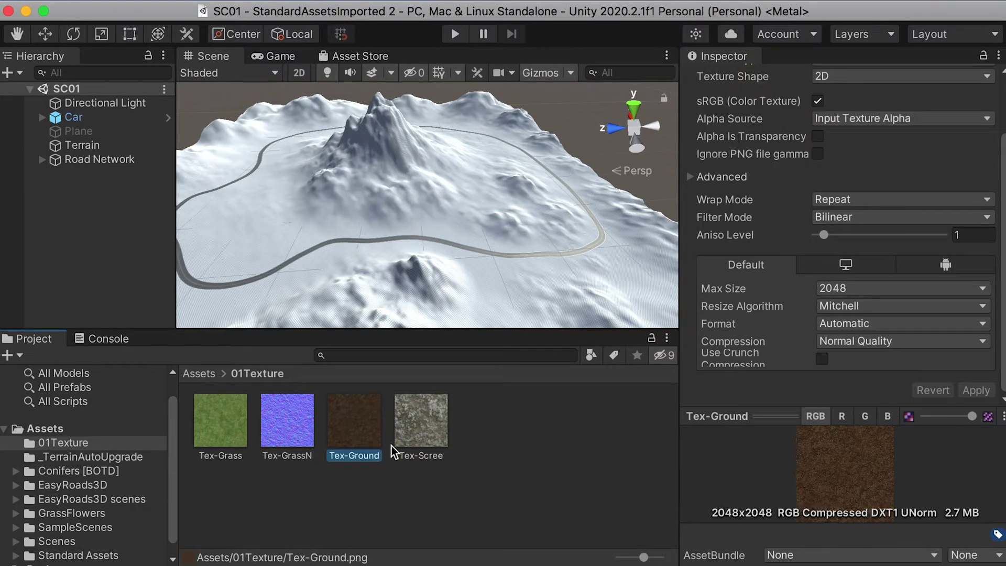
pyautogui.press('super+d')
pyautogui.click(382, 457)
pyautogui.press('BackSpace')
pyautogui.press('BackSpace')
pyautogui.write('N')
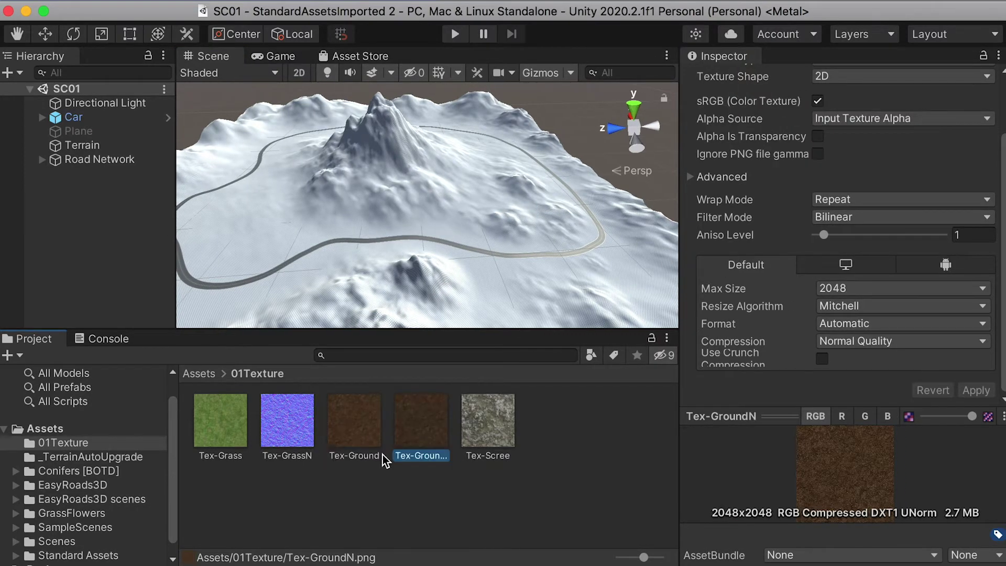
pyautogui.press('Return')
# - Make Tex-GroundN a normal map created from grayscale with bumpiness 0.15 and apply the import settings
pyautogui.scroll(3, 851, 157)
pyautogui.click(851, 130)
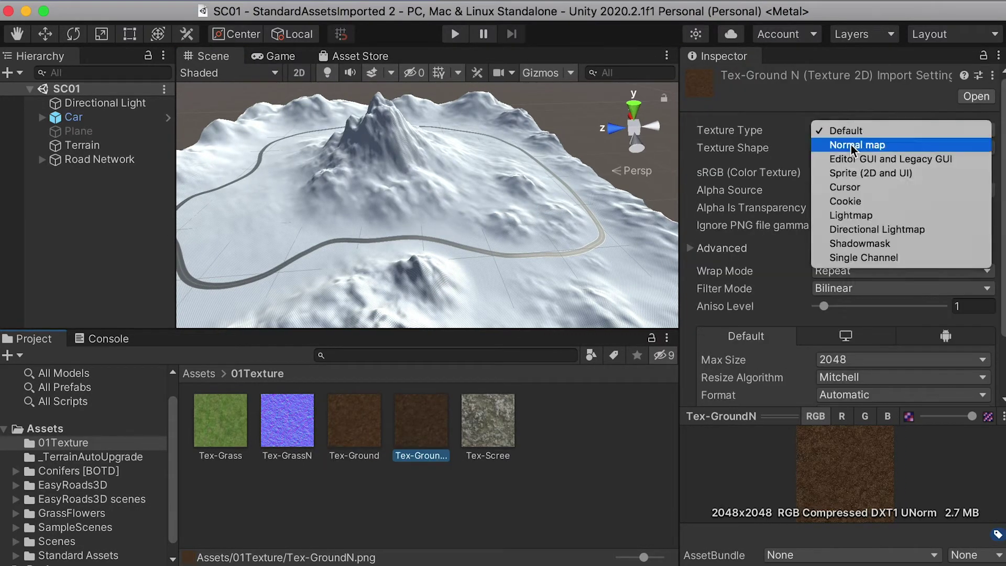
pyautogui.click(851, 145)
pyautogui.click(819, 190)
pyautogui.scroll(-3, 990, 361)
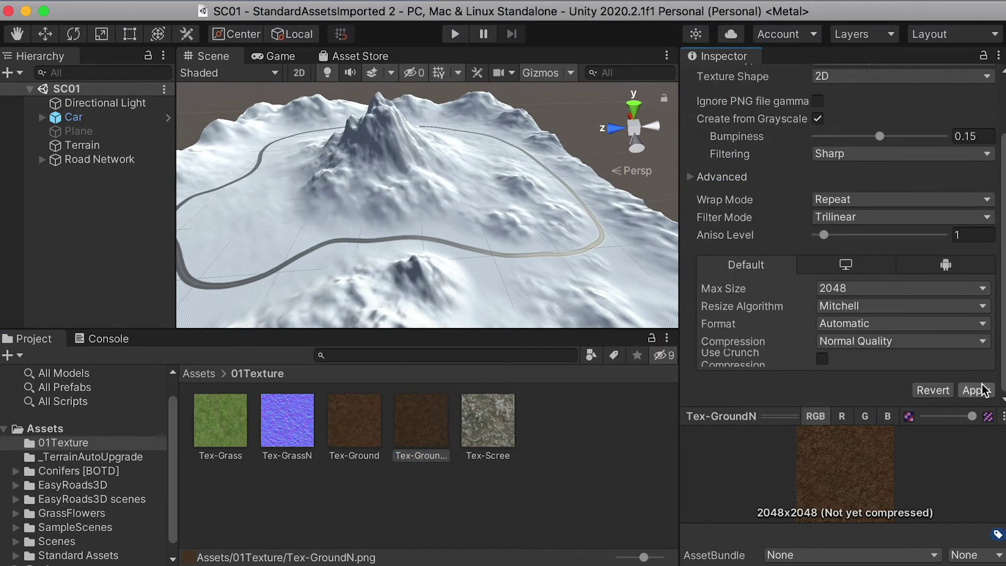
pyautogui.click(974, 391)
# - Duplicate the Tex-Scree texture and name the copy Tex-ScreeN
pyautogui.click(501, 435)
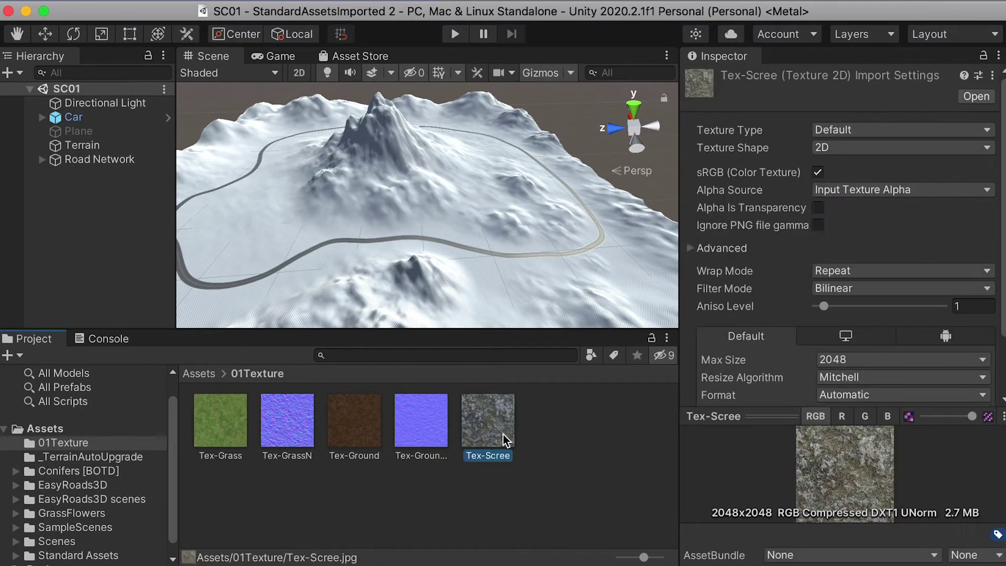
pyautogui.press('super+d')
pyautogui.click(516, 454)
pyautogui.press('BackSpace')
pyautogui.press('BackSpace')
pyautogui.write('N')
pyautogui.press('Return')
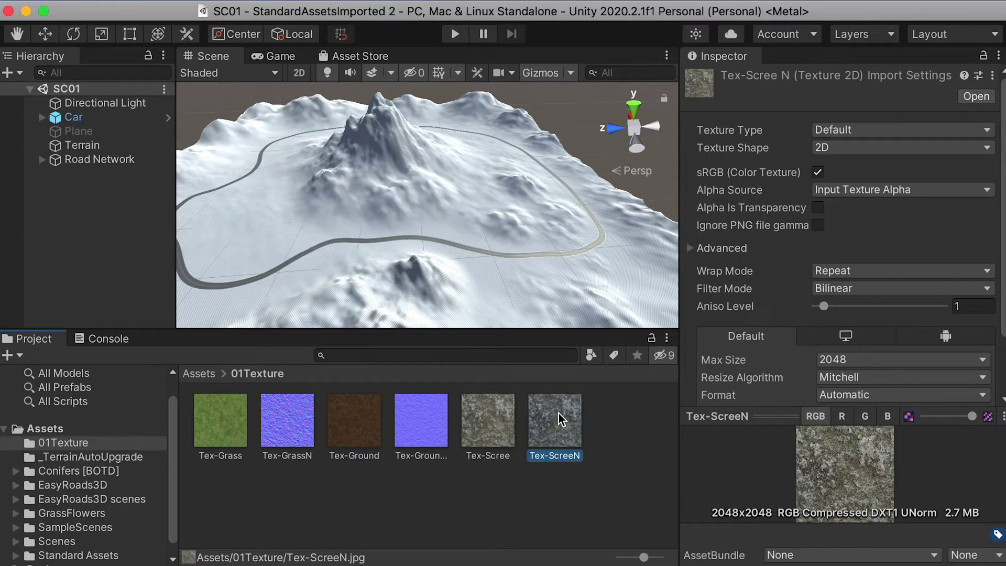
# - Make Tex-ScreeN a normal map created from grayscale with bumpiness 0.15 and apply the import settings
pyautogui.click(847, 130)
pyautogui.click(847, 145)
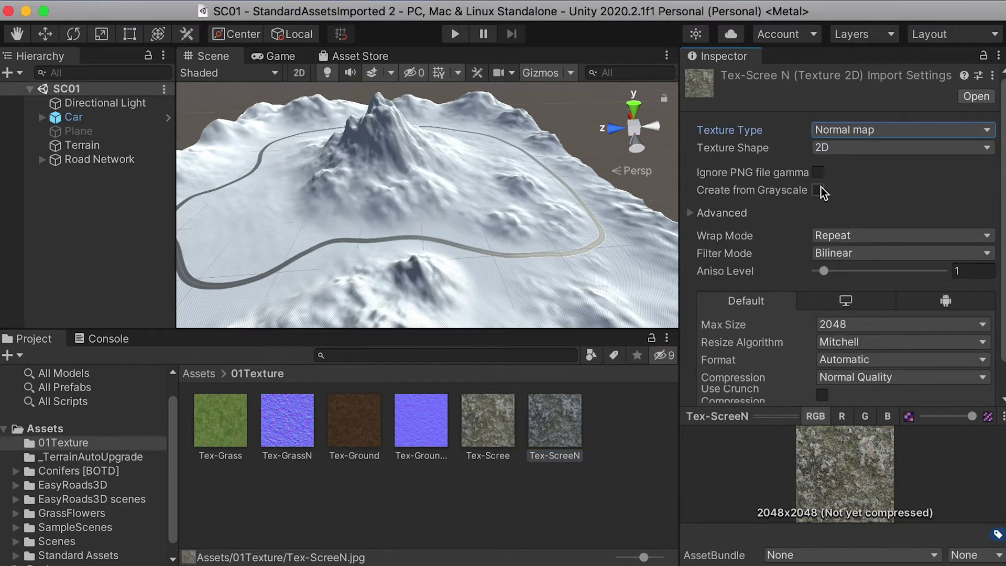
pyautogui.click(818, 190)
pyautogui.scroll(-3, 891, 173)
pyautogui.click(967, 136)
pyautogui.write('0.15')
pyautogui.click(976, 391)
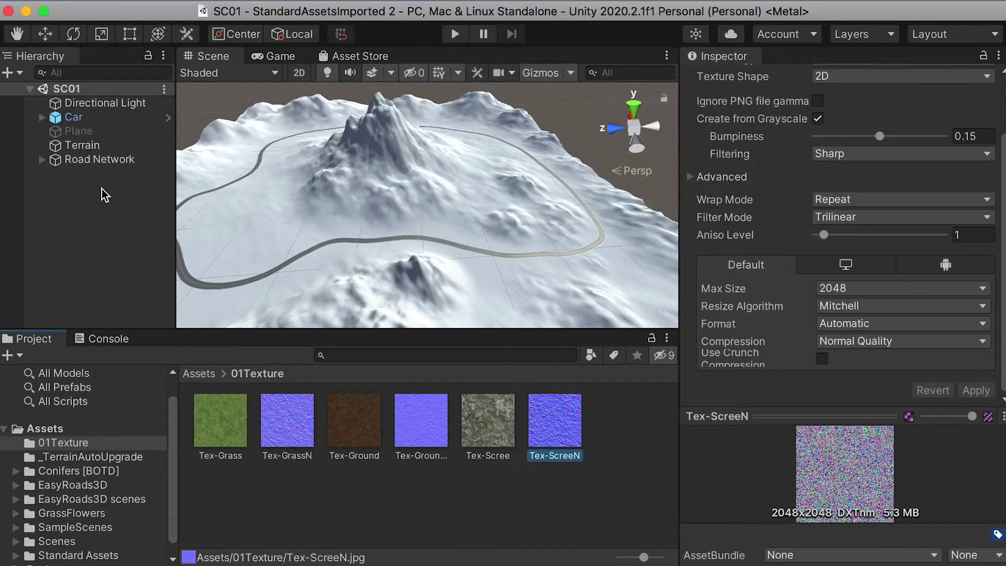
# - Select the Terrain and switch its paint mode to Paint Texture
pyautogui.click(85, 146)
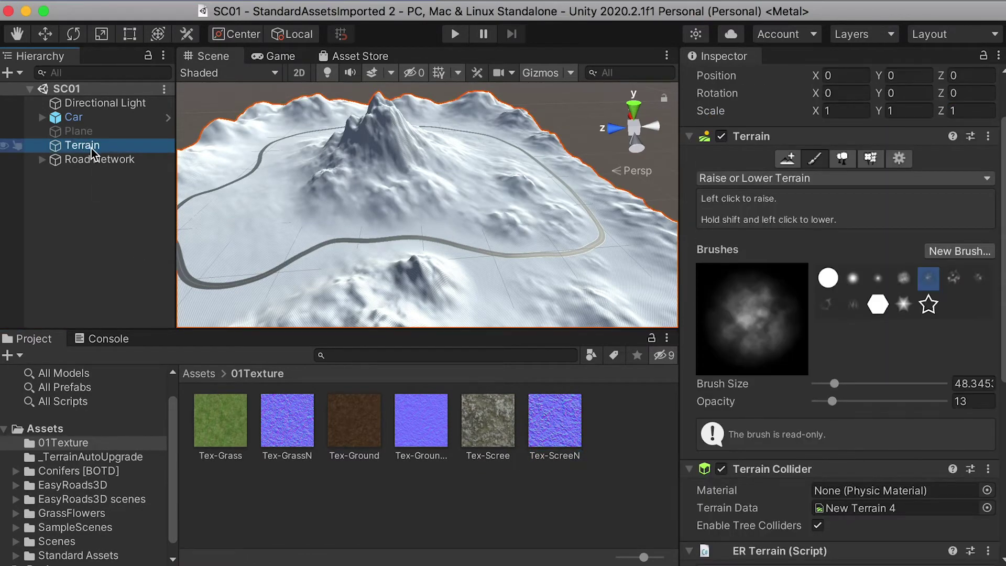
pyautogui.click(814, 162)
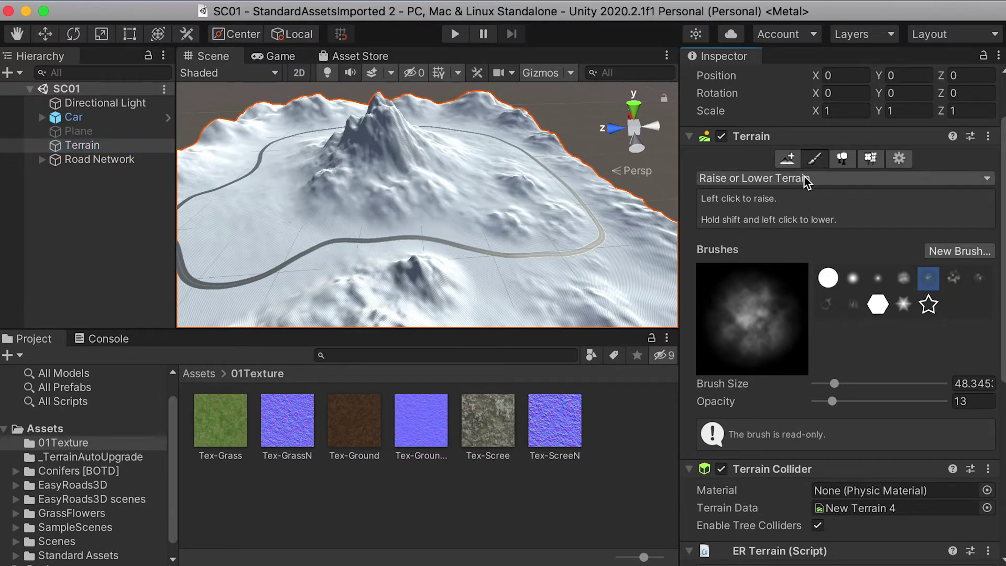
pyautogui.click(804, 177)
pyautogui.click(785, 207)
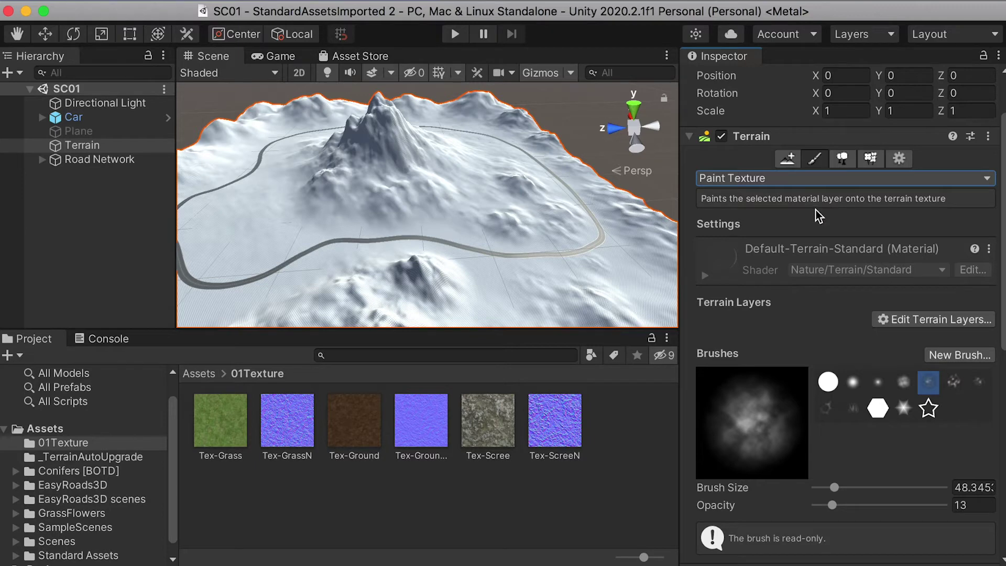
# - Create a terrain layer from the Tex-Grass texture and assign Tex-GrassN as its normal map
pyautogui.click(932, 317)
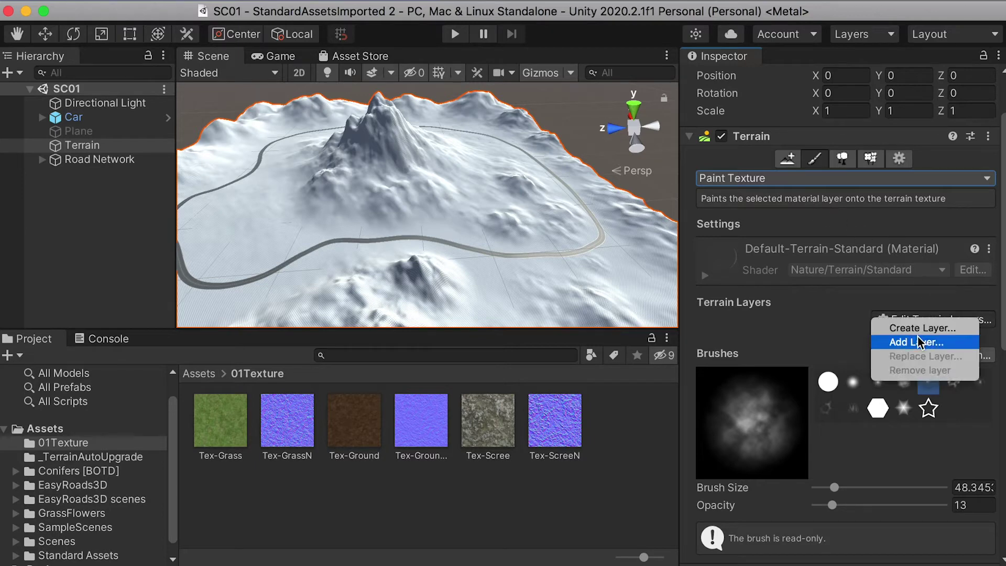
pyautogui.click(921, 329)
pyautogui.write('TEX')
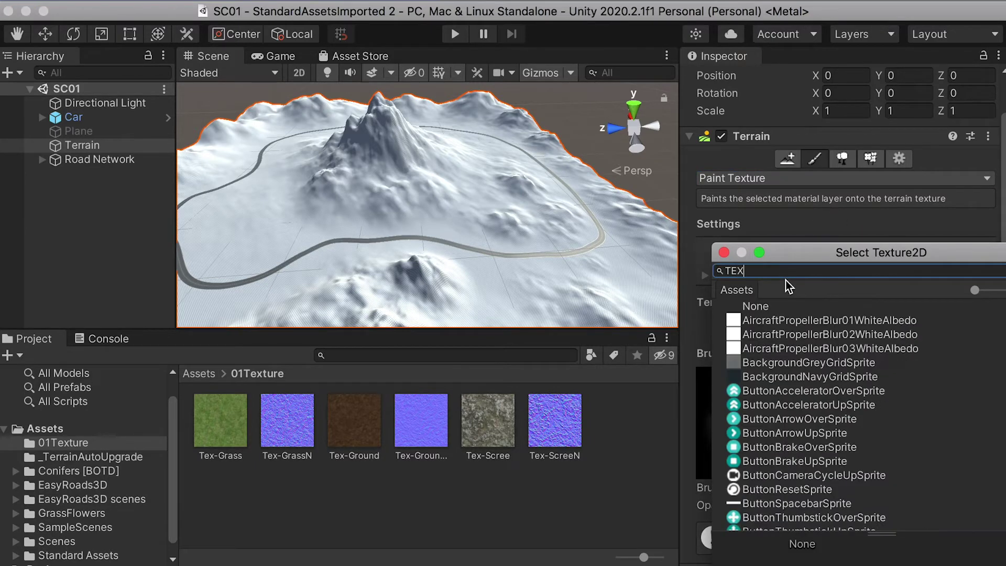
pyautogui.click(776, 392)
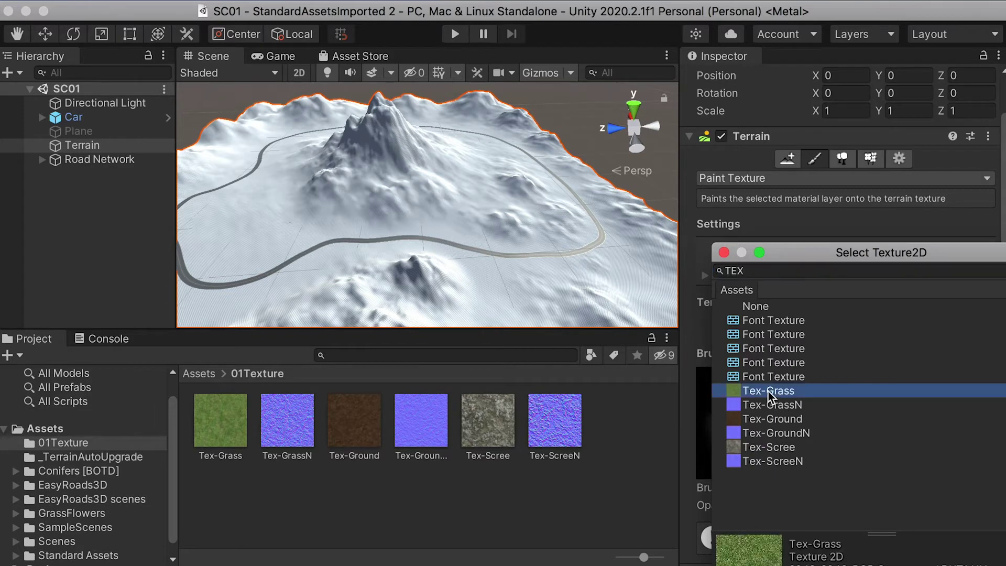
pyautogui.doubleClick(768, 391)
pyautogui.click(727, 340)
pyautogui.scroll(-5, 732, 340)
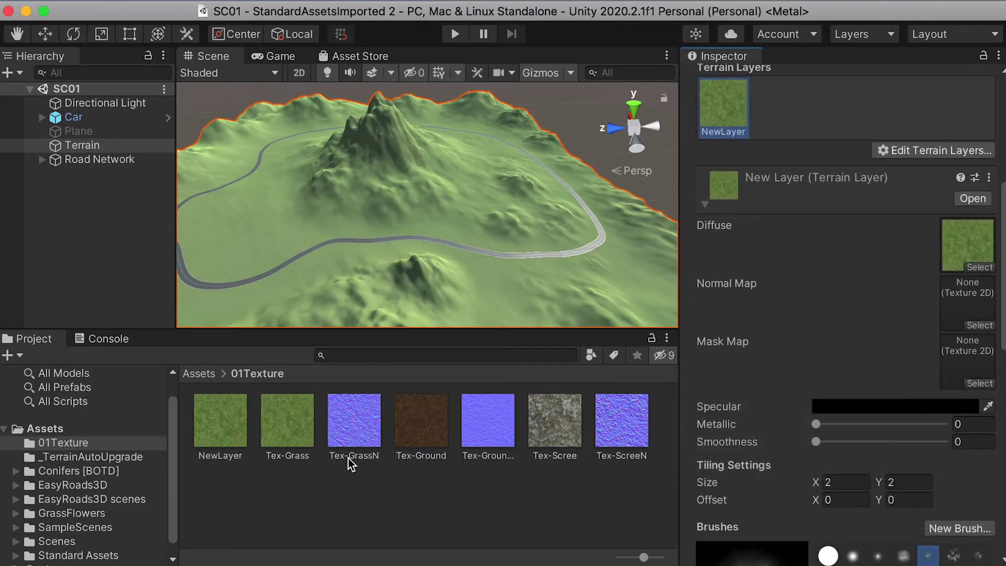
pyautogui.moveTo(371, 443); pyautogui.dragTo(967, 301)
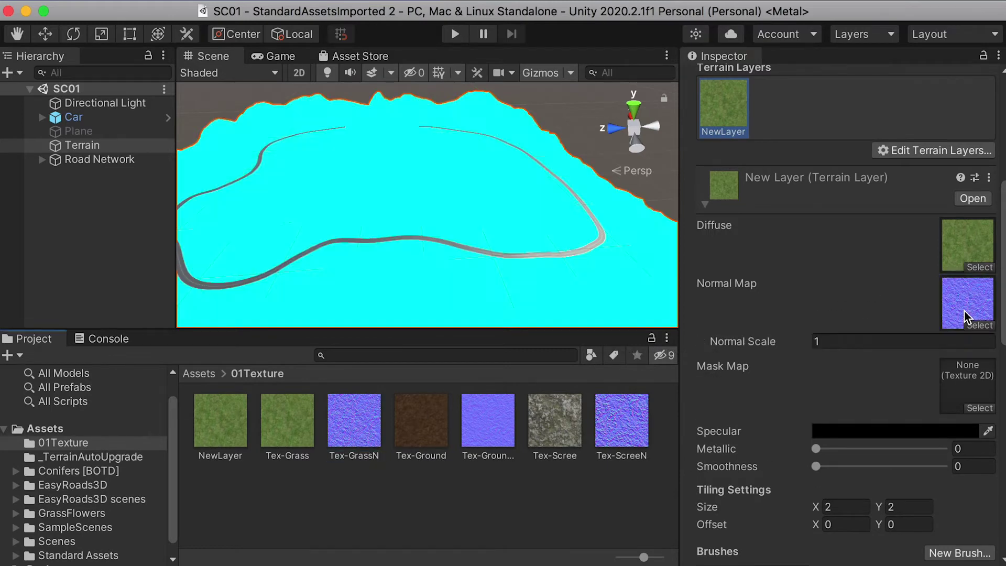
# - Set the grass terrain layer's tiling size to 4 by 4 and its normal scale to 0.7
pyautogui.scroll(10, 436, 269)
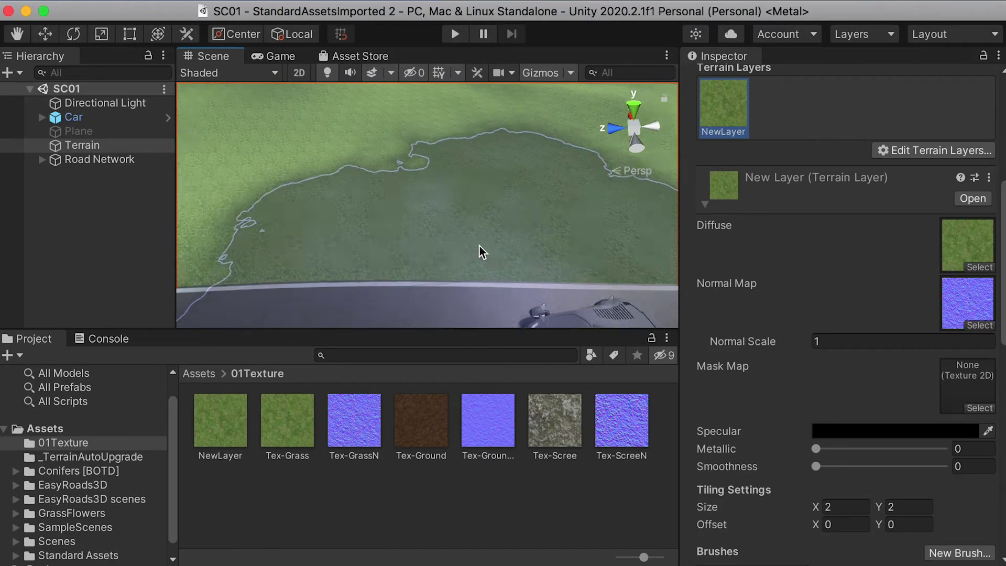
pyautogui.scroll(5, 479, 251)
pyautogui.click(847, 506)
pyautogui.write('4')
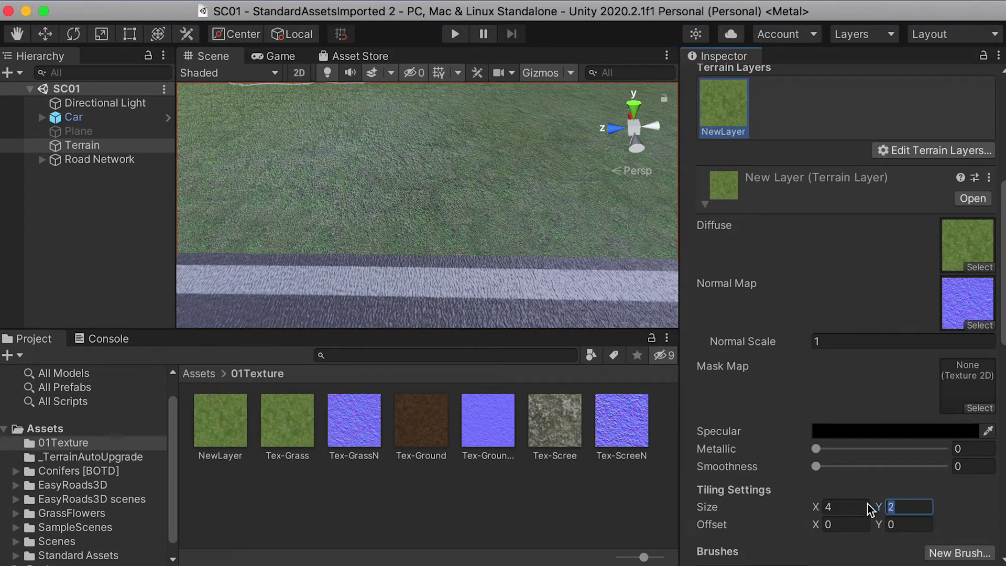
pyautogui.write('4')
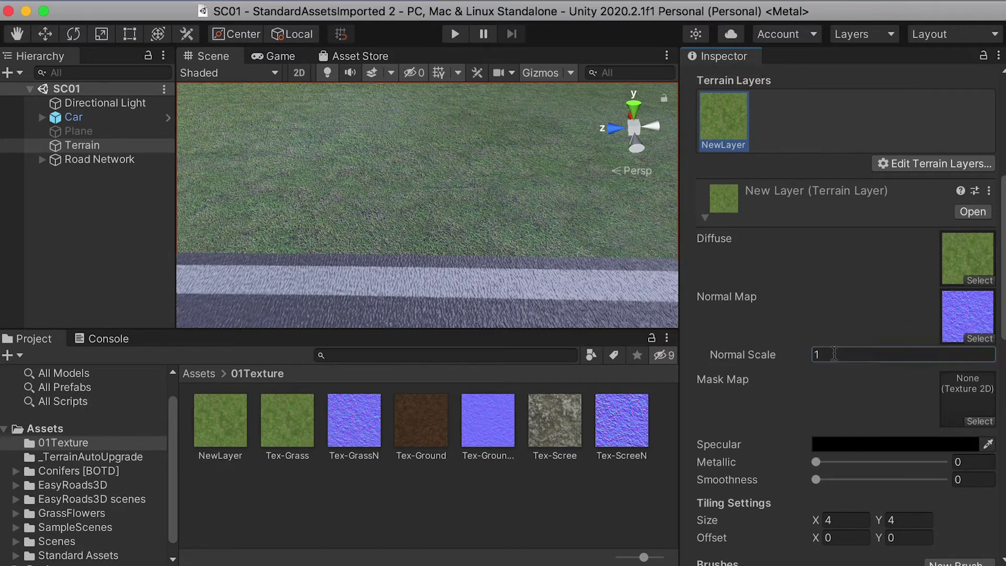
pyautogui.write('0.7')
# - Rename the new grass layer asset as TerrainLy01
pyautogui.click(225, 454)
pyautogui.write('TerrainLy01')
pyautogui.press('Return')
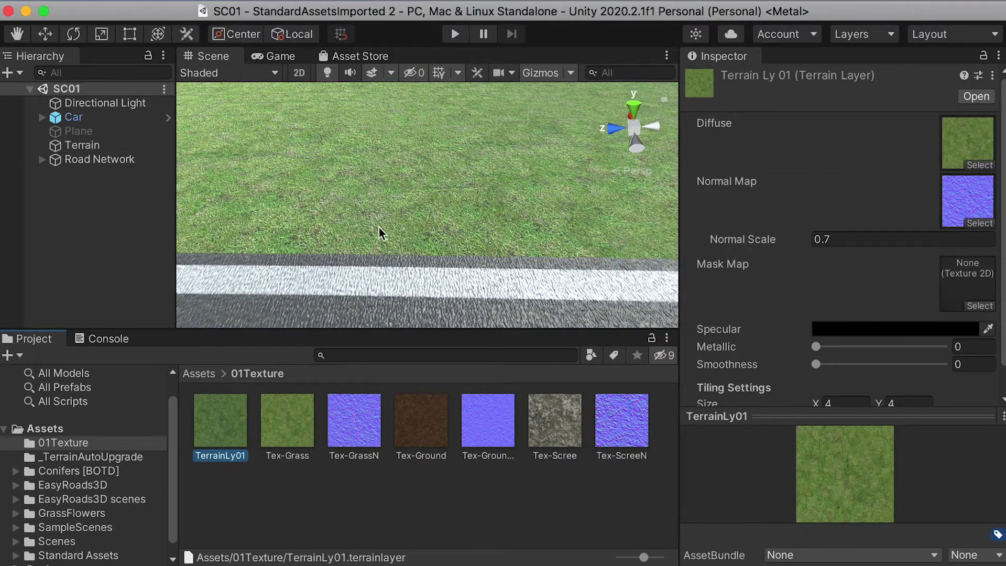
pyautogui.keyDown('alt'); pyautogui.moveTo(539, 225); pyautogui.dragTo(405, 233); pyautogui.keyUp('alt')
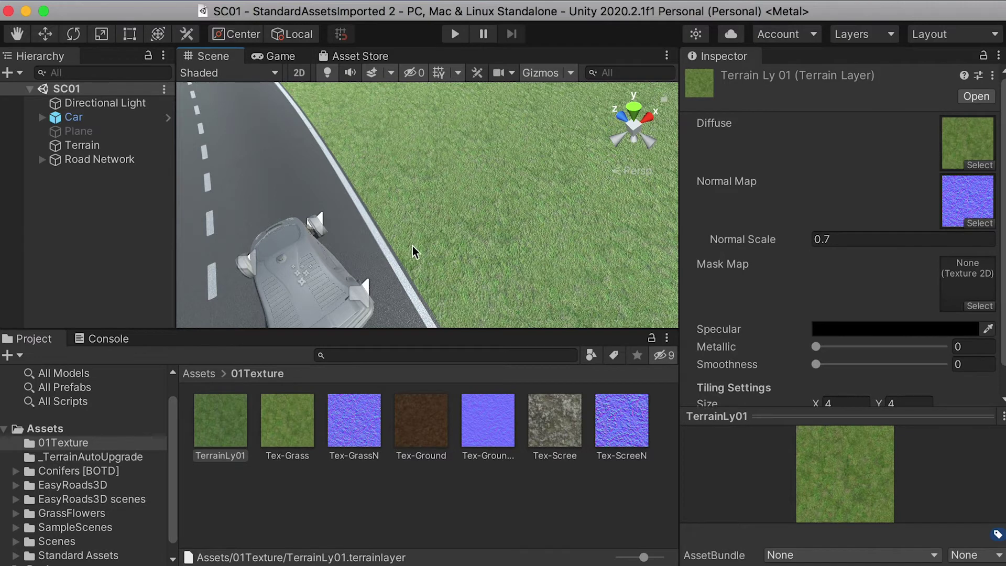
# - Create a second terrain layer on the Terrain from the Tex-Ground texture and assign Tex-GroundN as its normal map
pyautogui.click(80, 145)
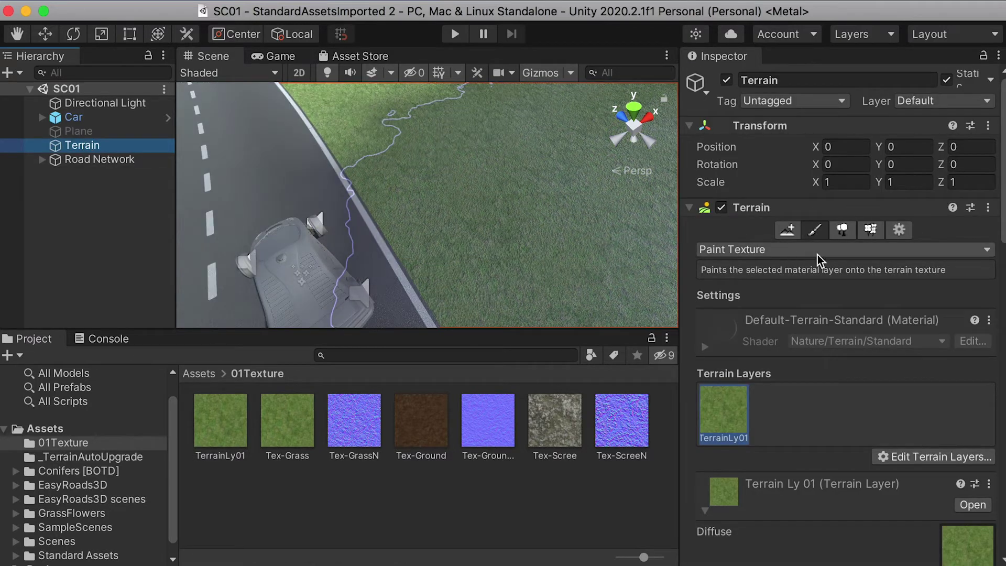
pyautogui.scroll(-5, 817, 254)
pyautogui.click(921, 300)
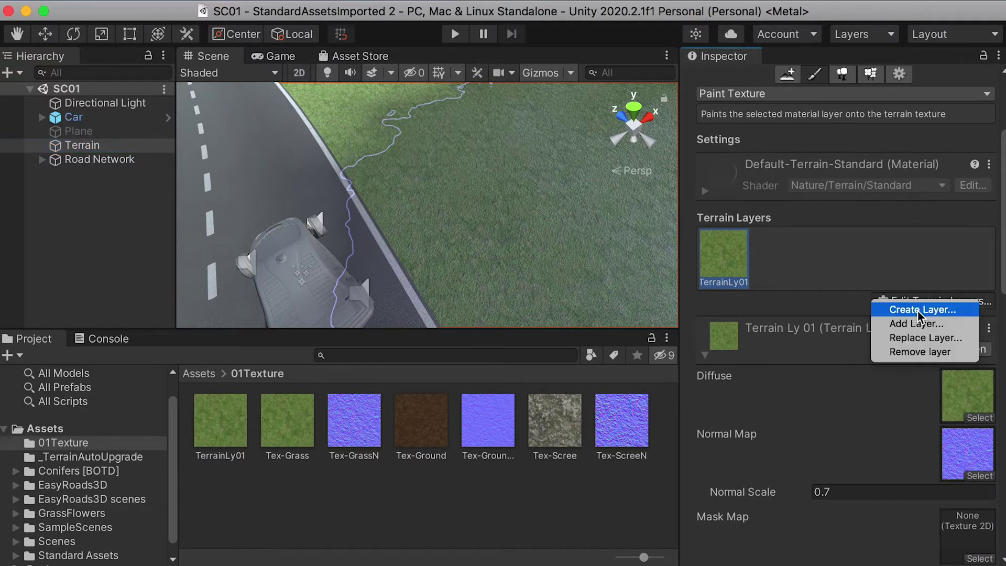
pyautogui.click(918, 310)
pyautogui.write('Tex')
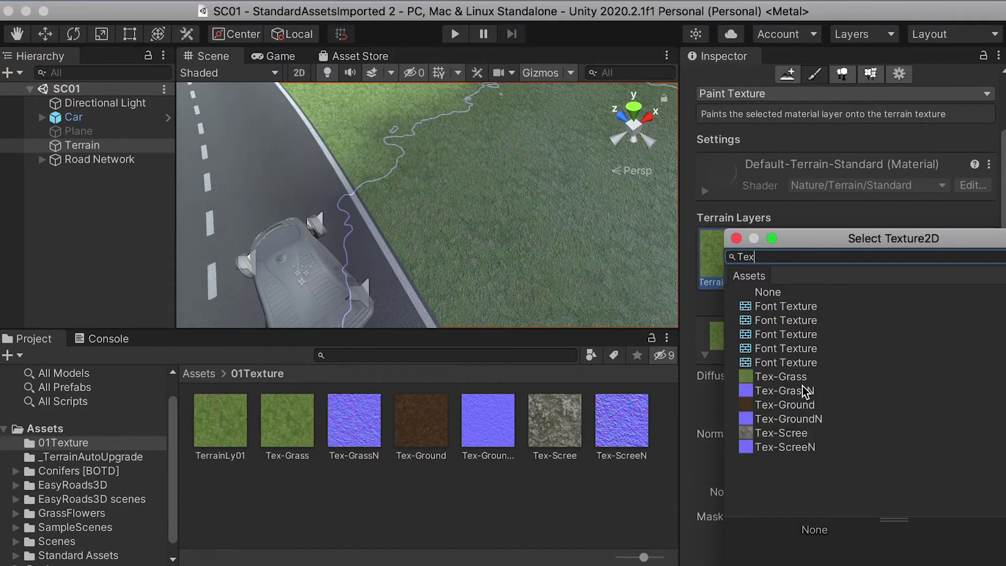
pyautogui.click(796, 406)
pyautogui.doubleClick(790, 407)
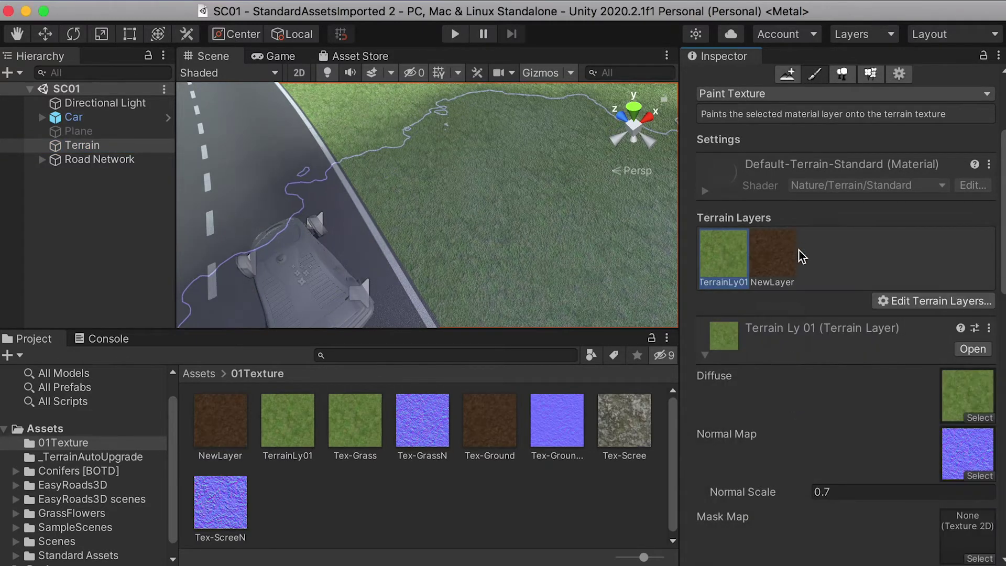
pyautogui.click(774, 273)
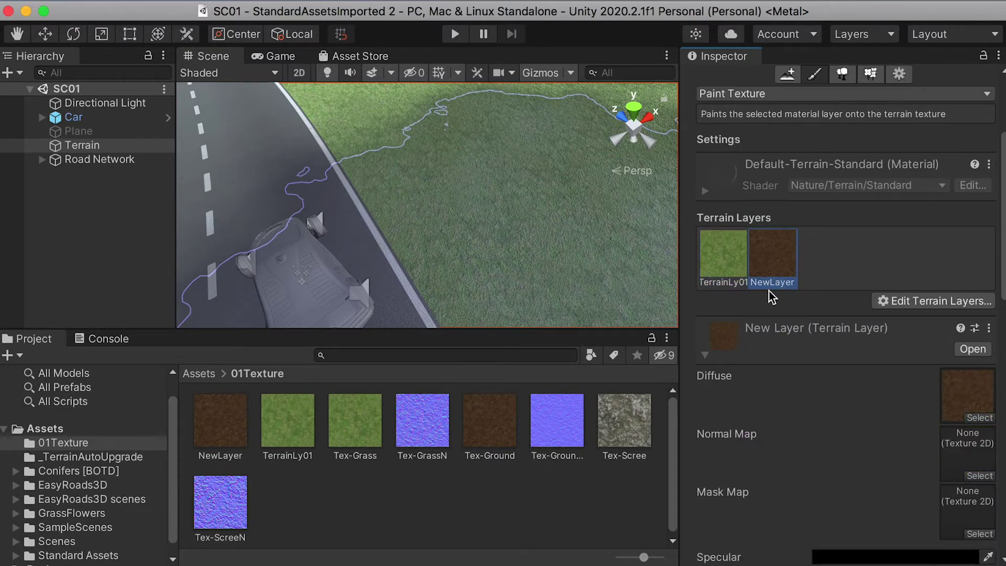
pyautogui.moveTo(556, 435); pyautogui.dragTo(969, 470)
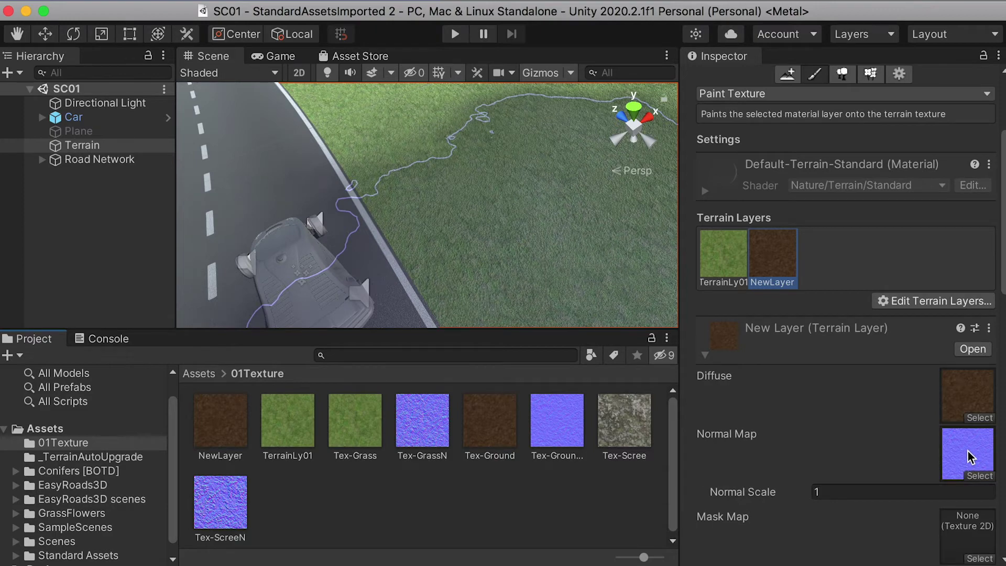
# - Rename the new ground layer asset as TerrainLy02
pyautogui.click(221, 443)
pyautogui.write('TerrainL')
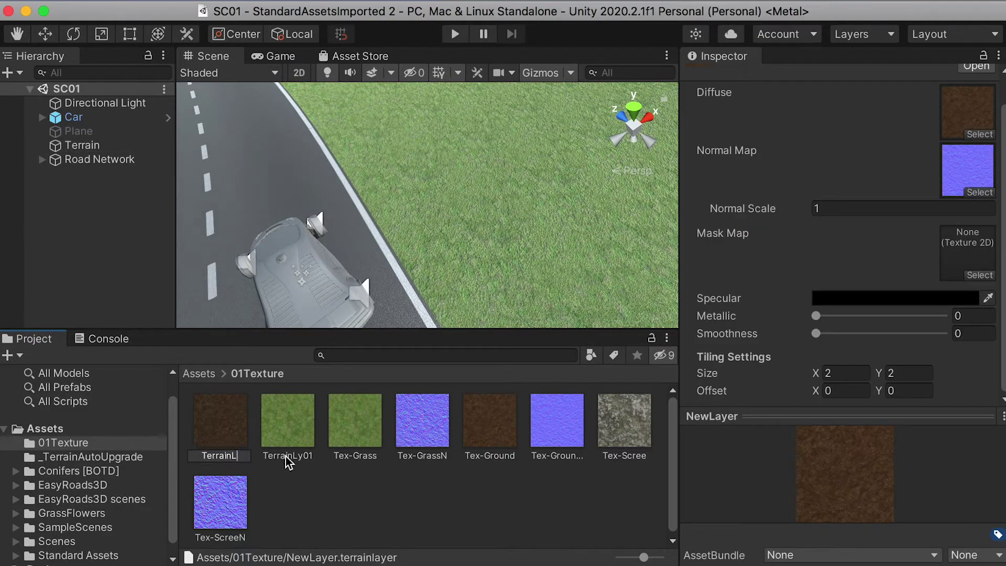
pyautogui.write('y02')
pyautogui.press('Return')
# - Paint the TerrainLy02 ground layer onto the terrain along both sides of the road around the car
pyautogui.click(77, 145)
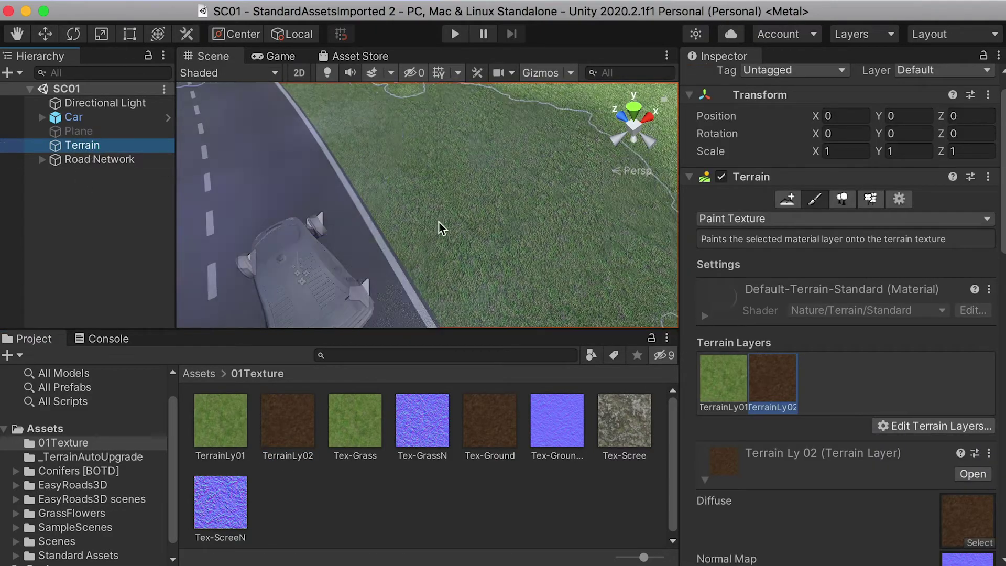
pyautogui.click(790, 400)
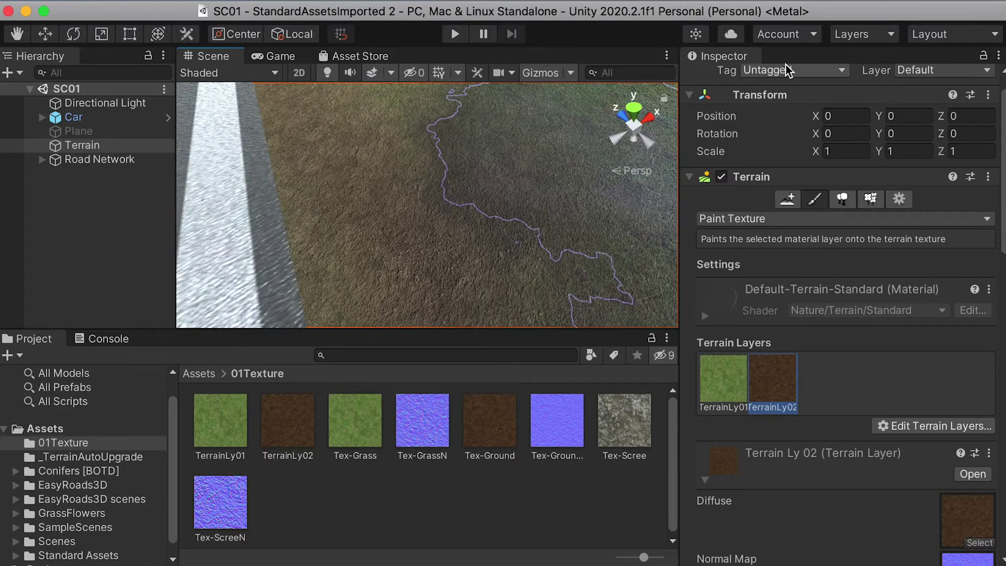
pyautogui.scroll(-5, 408, 211)
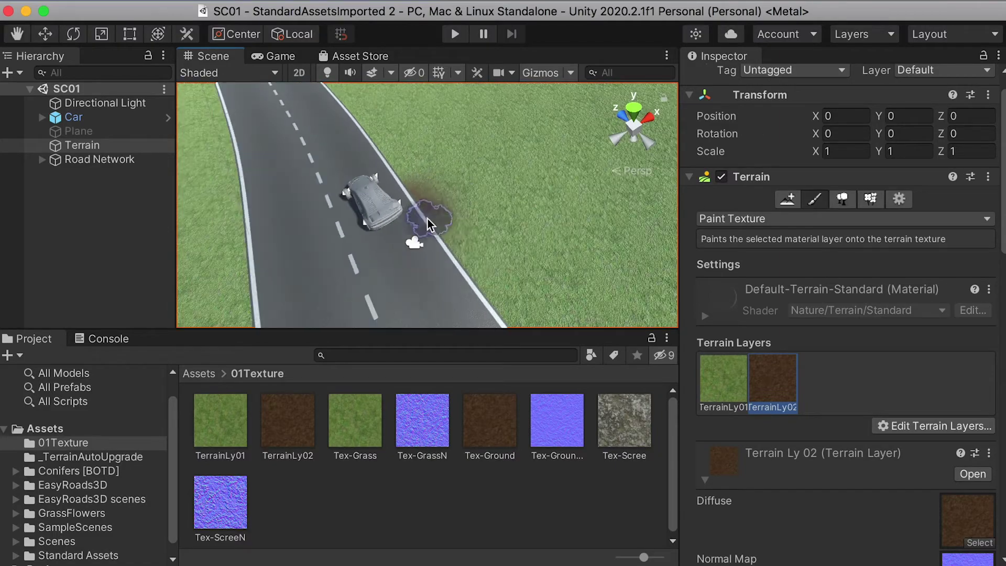
pyautogui.moveTo(365, 129)
pyautogui.mouseDown()
pyautogui.moveTo(427, 193)
pyautogui.moveTo(380, 149)
pyautogui.mouseUp()
pyautogui.scroll(-3, 398, 210)
pyautogui.keyDown('alt'); pyautogui.moveTo(401, 209); pyautogui.dragTo(404, 221); pyautogui.keyUp('alt')
pyautogui.moveTo(299, 131); pyautogui.dragTo(361, 274)
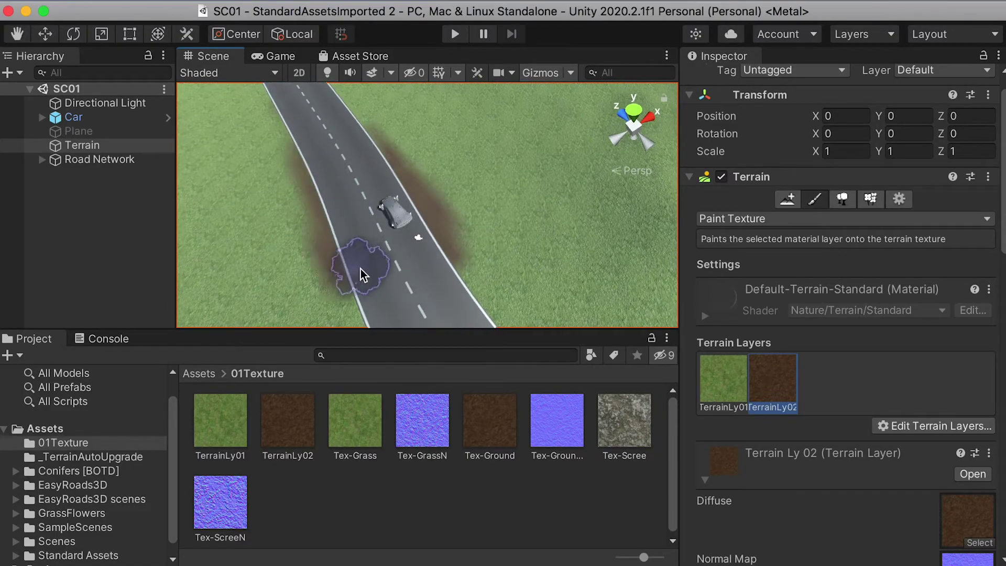
pyautogui.scroll(-2, 420, 222)
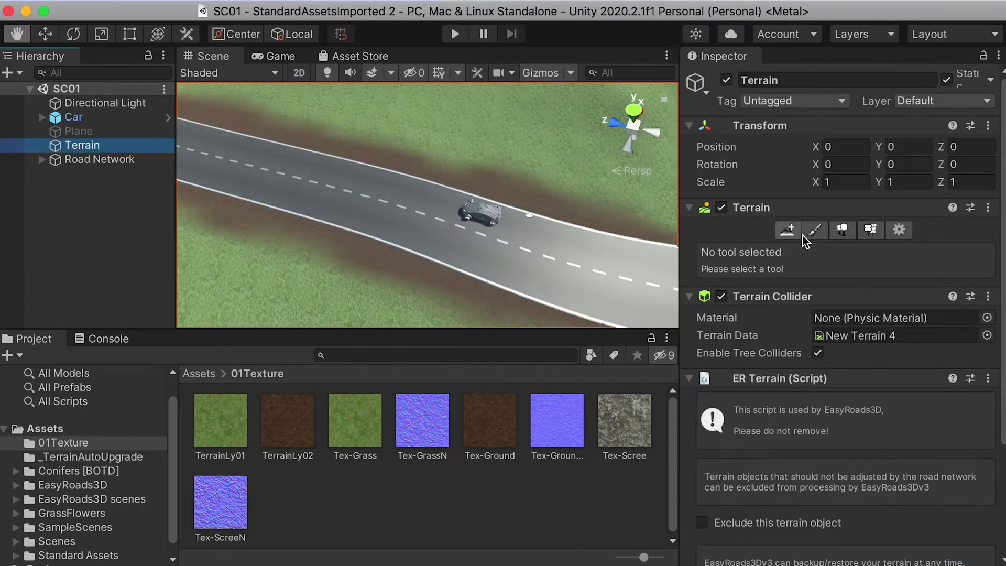
# - Create a third terrain layer in Paint Texture mode from the Tex-Scree texture and assign Tex-ScreeN as its normal map
pyautogui.click(788, 229)
pyautogui.scroll(-1, 910, 414)
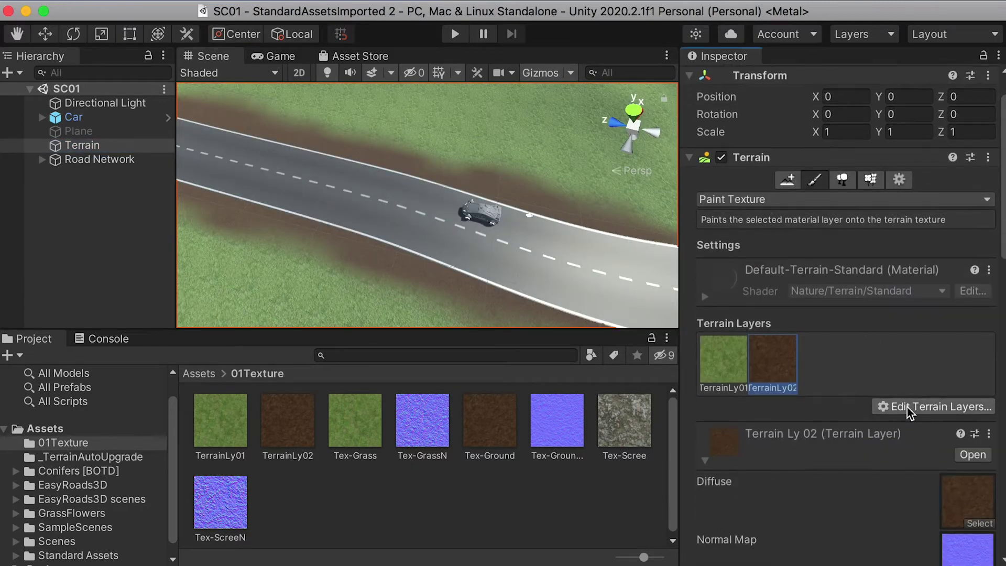
pyautogui.click(910, 409)
pyautogui.click(912, 415)
pyautogui.write('Tex')
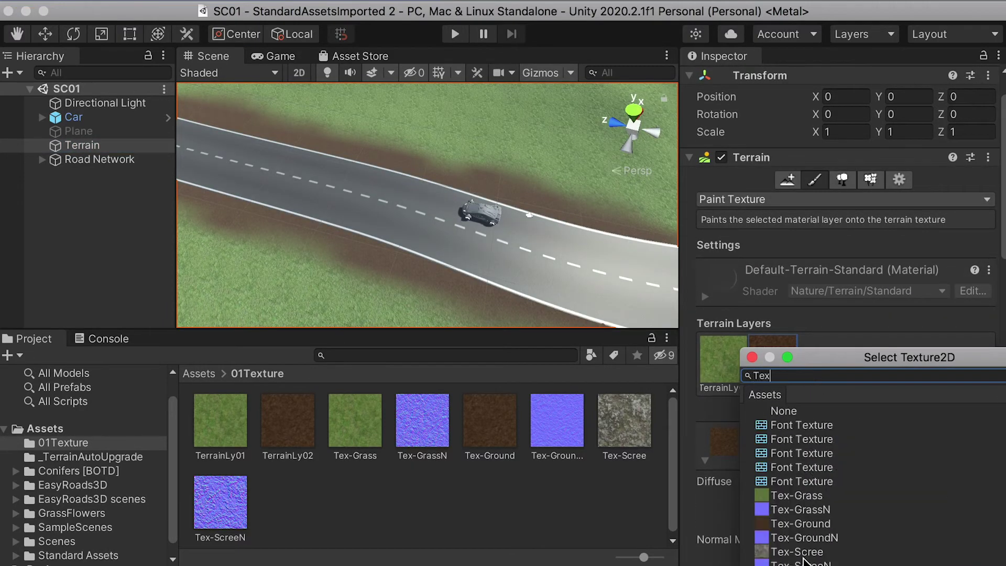
pyautogui.doubleClick(818, 558)
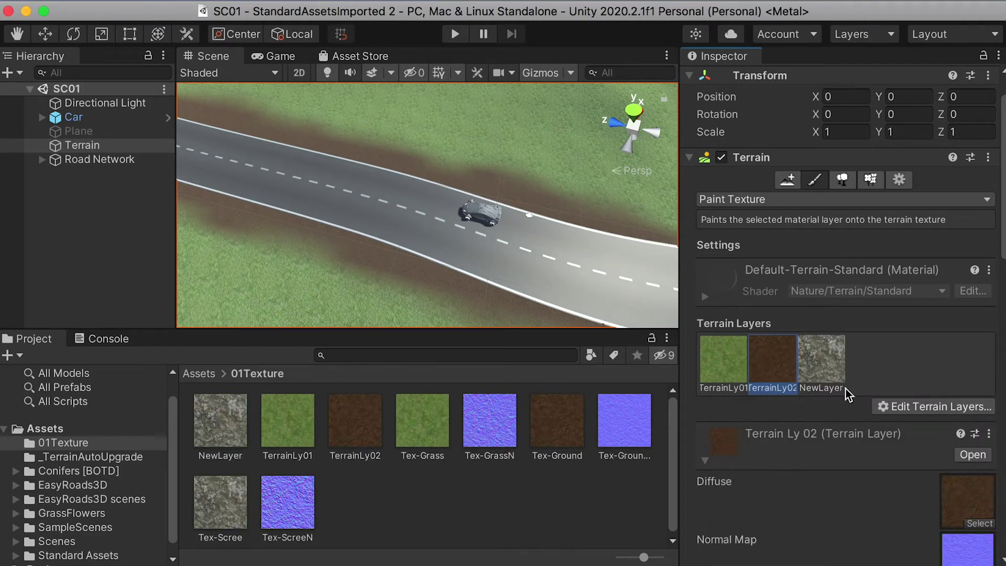
pyautogui.scroll(-5, 926, 382)
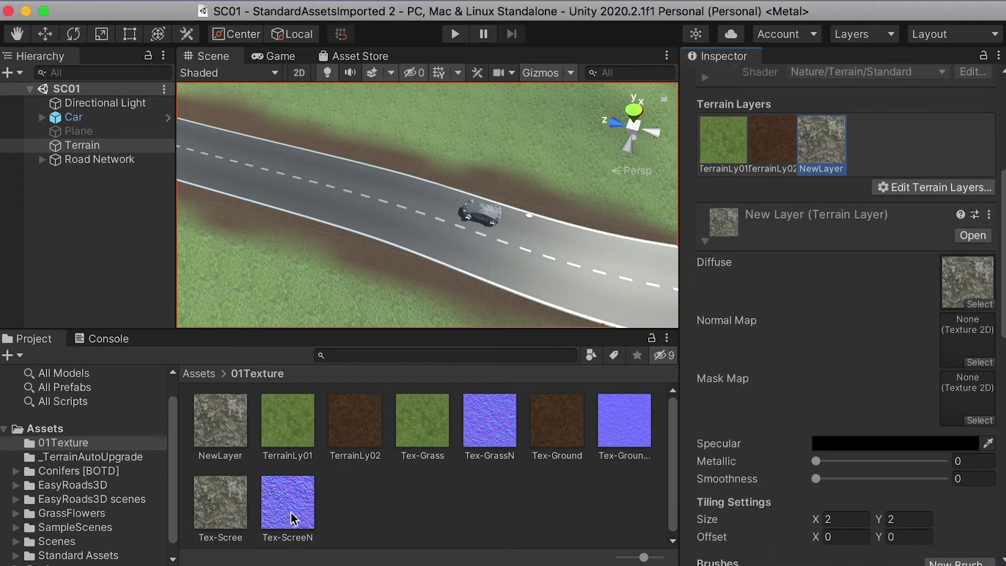
pyautogui.moveTo(293, 519); pyautogui.dragTo(960, 348)
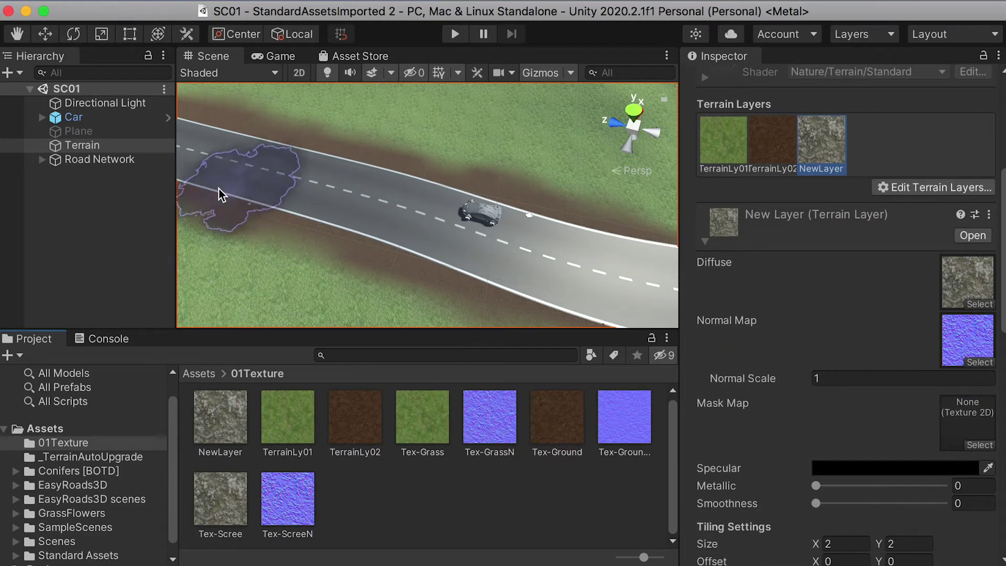
# - Rename the new scree layer asset as TerrainLy03, reselect the Terrain and save the scene
pyautogui.click(231, 455)
pyautogui.write('TerrainL')
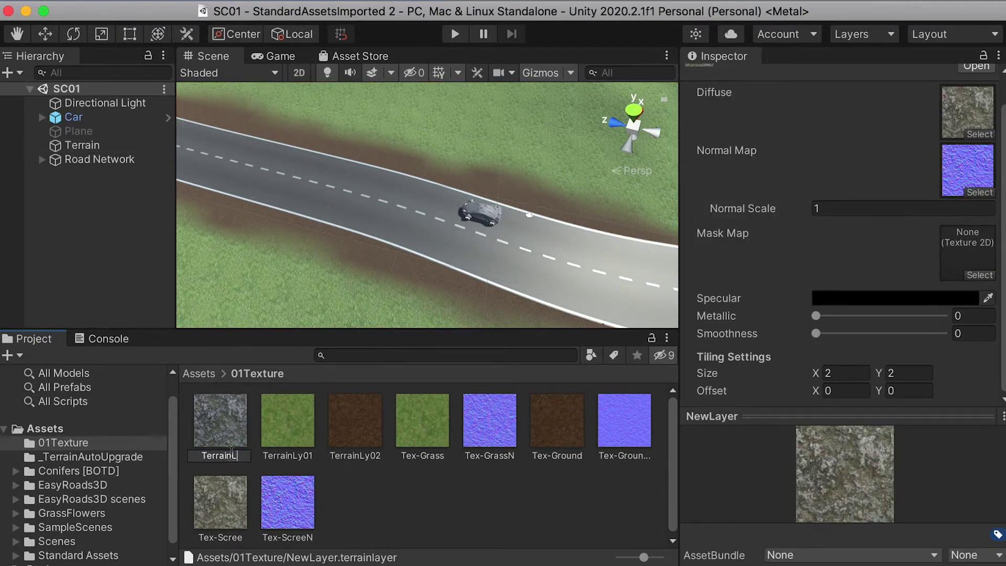
pyautogui.write('y03')
pyautogui.press('Return')
pyautogui.click(95, 159)
pyautogui.click(98, 147)
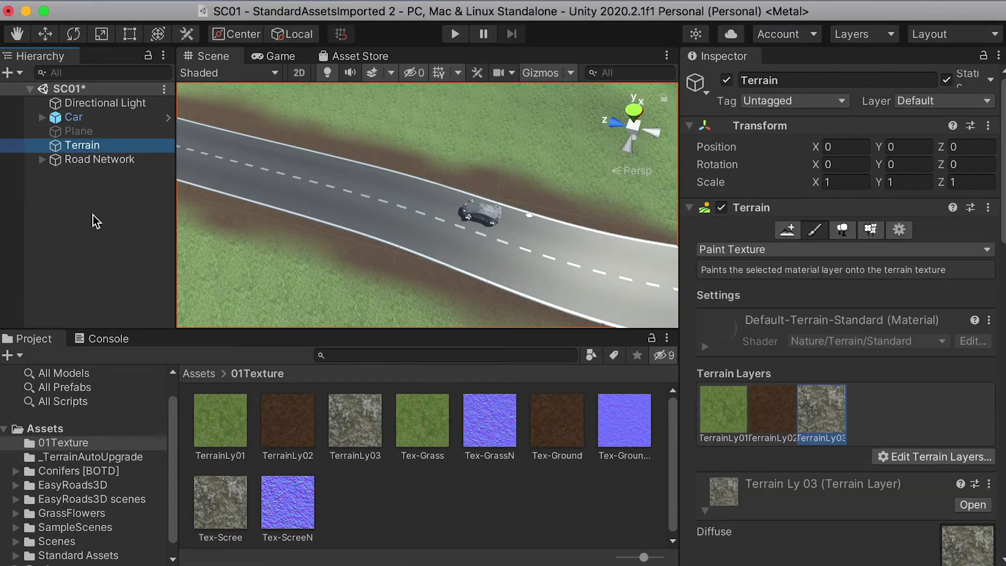
pyautogui.press('super+s')
# - Paint the TerrainLy03 scree layer with a smaller brush along the road edges beside the car
pyautogui.click(821, 421)
pyautogui.keyDown('alt'); pyautogui.moveTo(504, 221); pyautogui.dragTo(598, 294, button='right'); pyautogui.keyUp('alt')
pyautogui.keyDown('alt'); pyautogui.moveTo(597, 294); pyautogui.dragTo(419, 283); pyautogui.keyUp('alt')
pyautogui.keyDown('alt'); pyautogui.moveTo(419, 283); pyautogui.dragTo(505, 325, button='right'); pyautogui.keyUp('alt')
pyautogui.moveTo(504, 325)
pyautogui.keyDown('alt'); pyautogui.mouseDown()
pyautogui.moveTo(449, 222)
pyautogui.moveTo(401, 224)
pyautogui.mouseUp(); pyautogui.keyUp('alt')
pyautogui.scroll(5, 401, 224)
pyautogui.press('[')
pyautogui.press('[')
pyautogui.press('[')
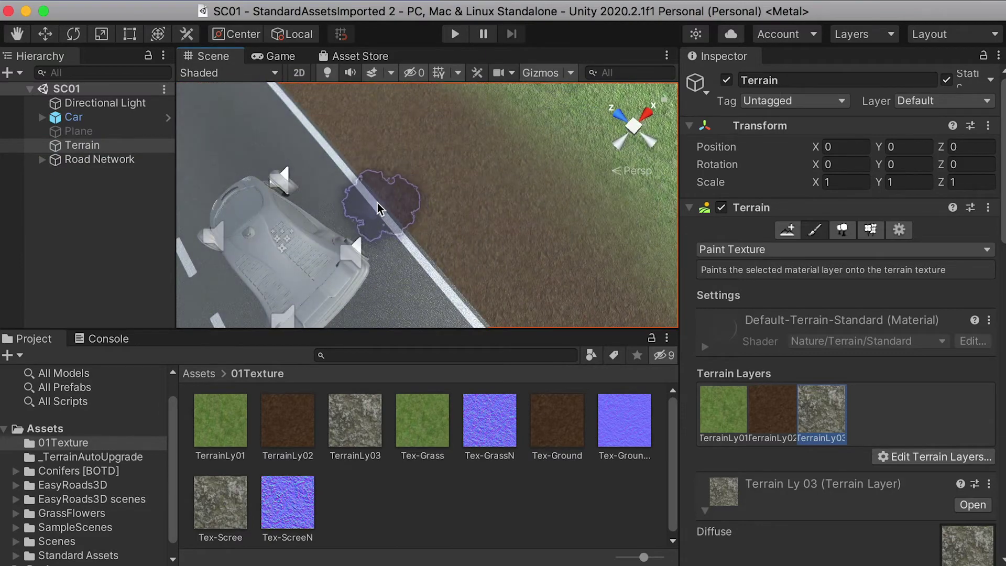
pyautogui.moveTo(370, 187)
pyautogui.mouseDown()
pyautogui.moveTo(441, 277)
pyautogui.moveTo(432, 265)
pyautogui.mouseUp()
pyautogui.scroll(-5, 330, 179)
pyautogui.moveTo(332, 179); pyautogui.dragTo(417, 301, button='middle')
pyautogui.keyDown('alt'); pyautogui.moveTo(417, 300); pyautogui.dragTo(327, 213); pyautogui.keyUp('alt')
pyautogui.moveTo(410, 314); pyautogui.dragTo(385, 237, button='middle')
pyautogui.scroll(4, 454, 301)
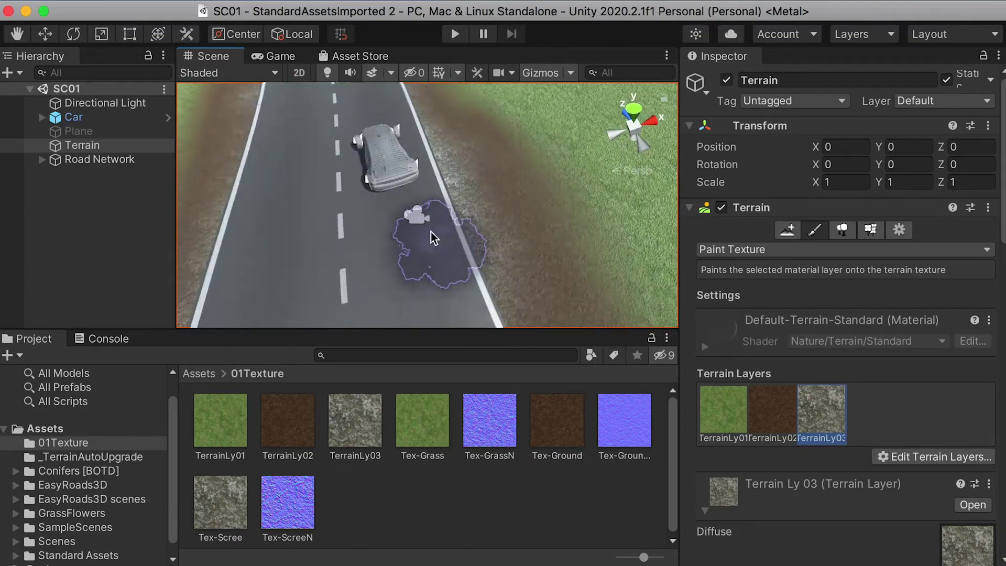
# - Examine the painted ground and scree shoulders along the road from several angles
pyautogui.scroll(-6, 454, 300)
pyautogui.moveTo(454, 300); pyautogui.dragTo(442, 200, button='middle')
pyautogui.scroll(5, 465, 231)
pyautogui.keyDown('alt'); pyautogui.moveTo(442, 199); pyautogui.dragTo(547, 236); pyautogui.keyUp('alt')
pyautogui.scroll(-5, 465, 231)
pyautogui.moveTo(319, 220); pyautogui.dragTo(655, 246, button='middle')
pyautogui.keyDown('alt'); pyautogui.moveTo(417, 192); pyautogui.dragTo(418, 164); pyautogui.keyUp('alt')
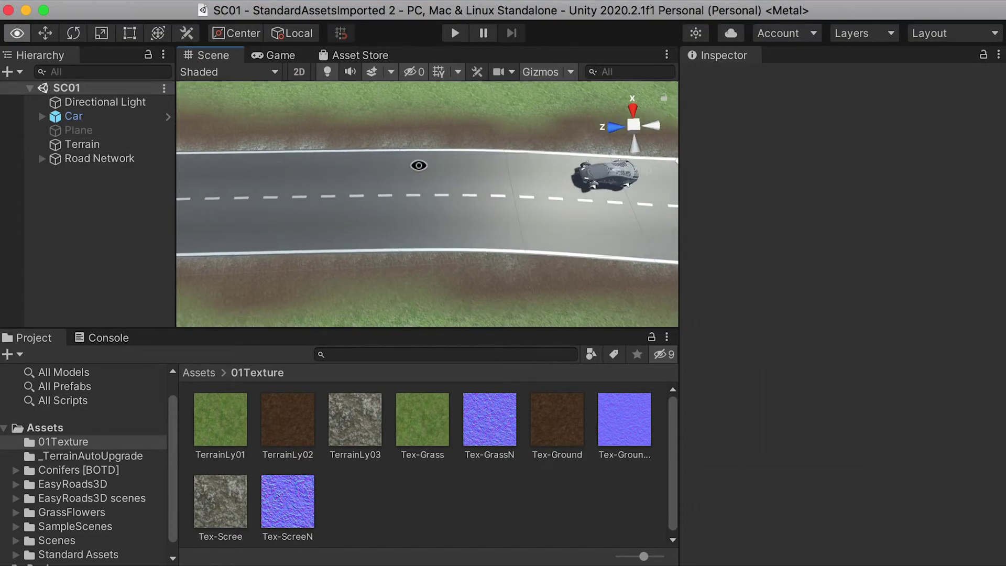
pyautogui.moveTo(418, 164); pyautogui.dragTo(417, 227, button='middle')
pyautogui.keyDown('alt'); pyautogui.moveTo(530, 233); pyautogui.dragTo(401, 201); pyautogui.keyUp('alt')
# - Switch the Terrain to tree painting and add the PF Conifer Bare BOTD prefab as a tree
pyautogui.click(84, 146)
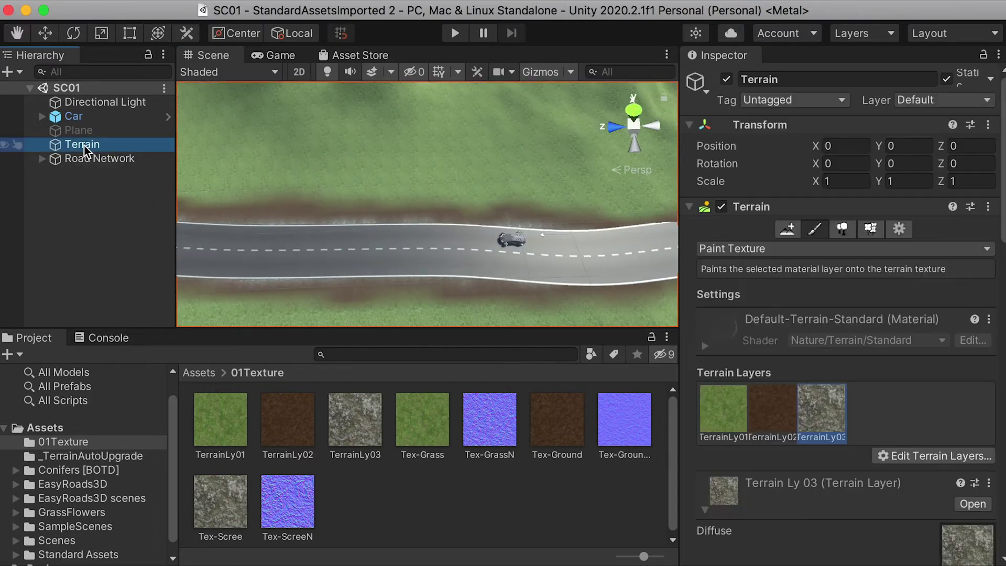
pyautogui.click(842, 229)
pyautogui.click(893, 374)
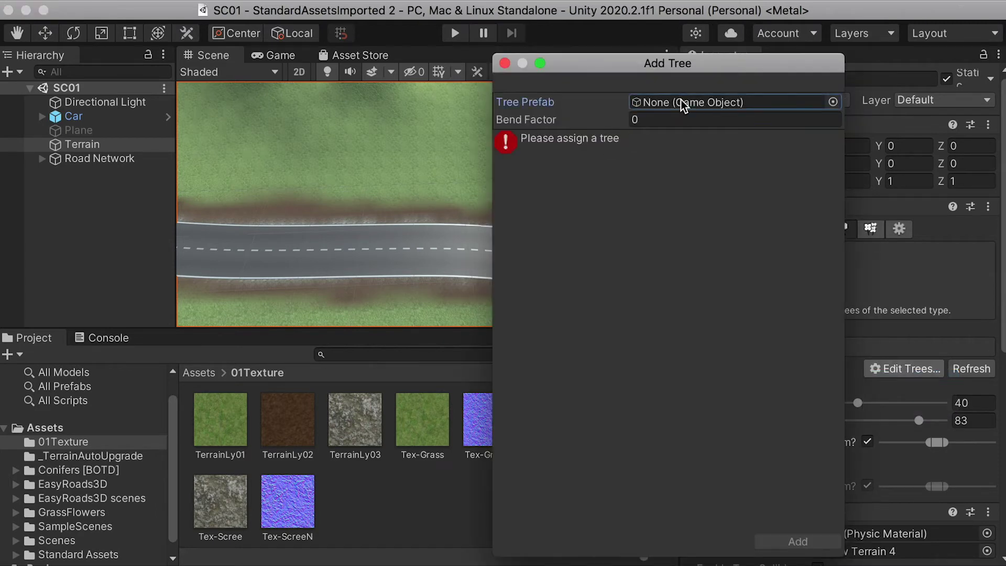
pyautogui.click(833, 102)
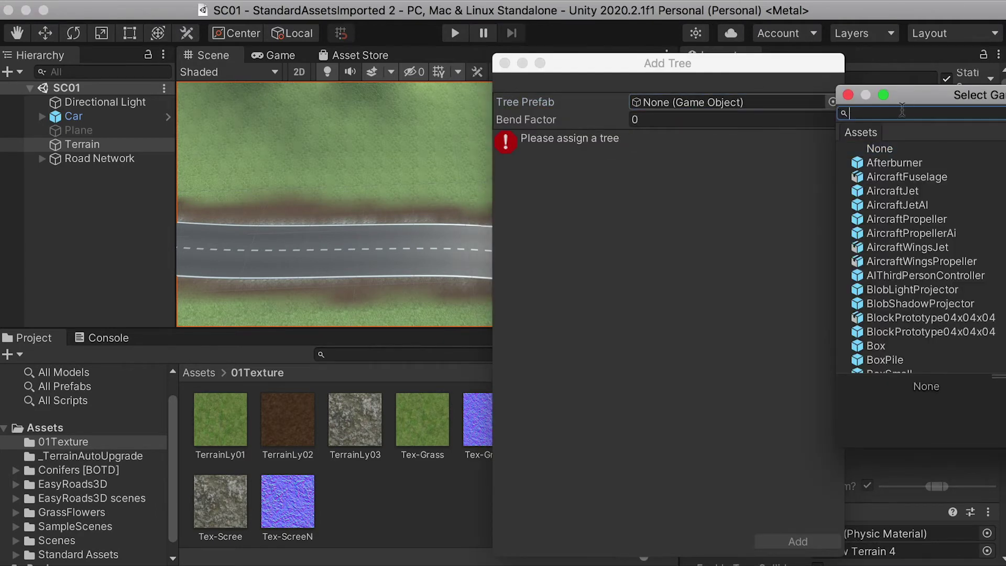
pyautogui.write('Con')
pyautogui.click(904, 276)
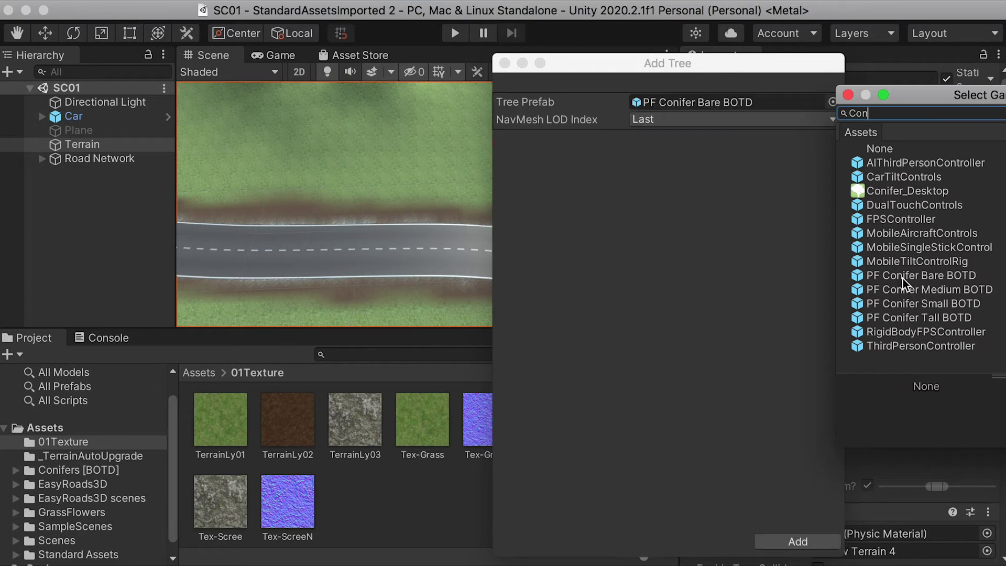
pyautogui.doubleClick(903, 276)
pyautogui.click(798, 542)
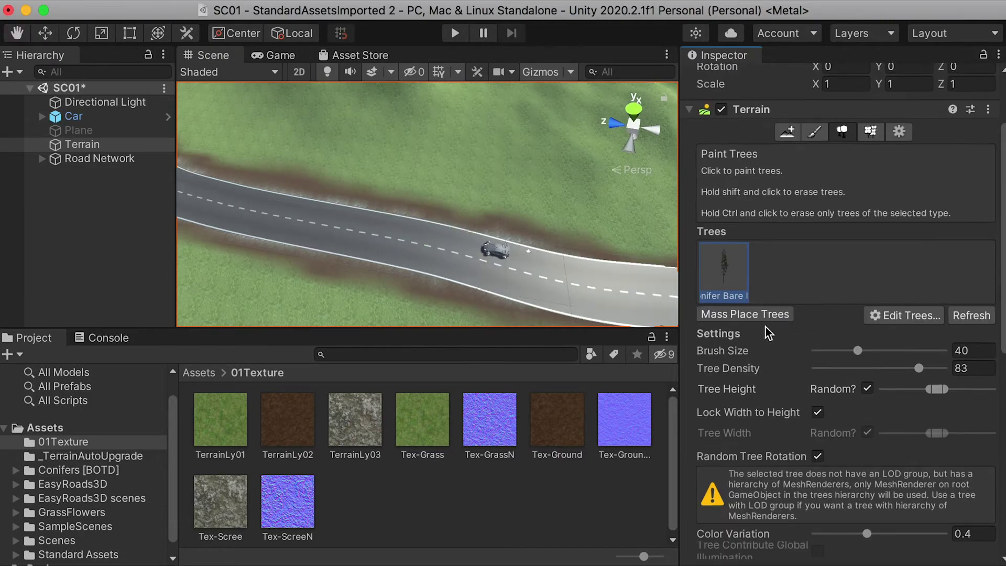
pyautogui.moveTo(476, 149)
pyautogui.mouseDown()
pyautogui.moveTo(555, 171)
pyautogui.moveTo(529, 150)
pyautogui.mouseUp()
pyautogui.moveTo(529, 149); pyautogui.dragTo(530, 169, button='middle')
pyautogui.press('super+z')
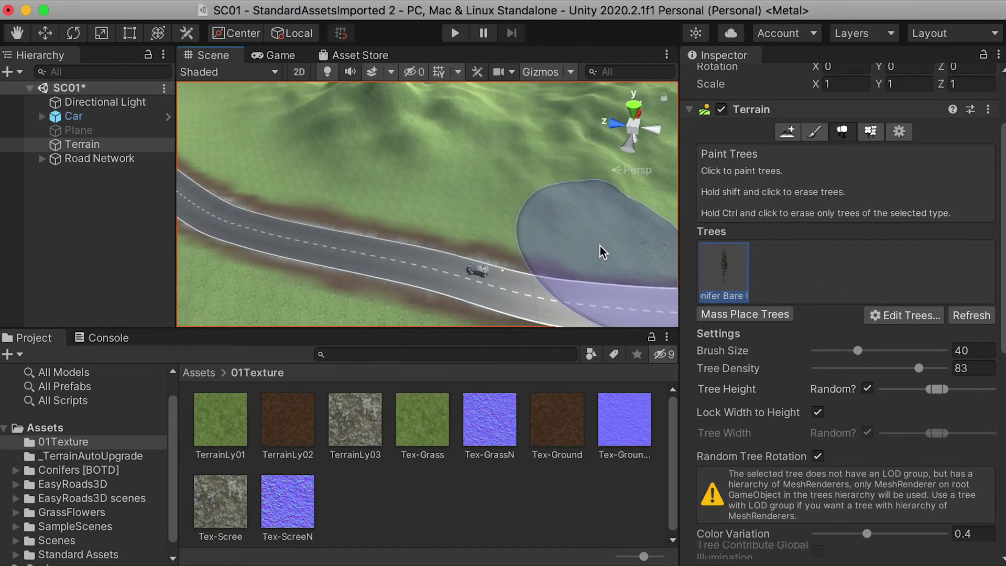
# - Set the tree density to 10 and paint bare conifers across the terrain around the road
pyautogui.moveTo(918, 368); pyautogui.dragTo(820, 368)
pyautogui.moveTo(467, 168); pyautogui.dragTo(409, 145)
pyautogui.press('super+z')
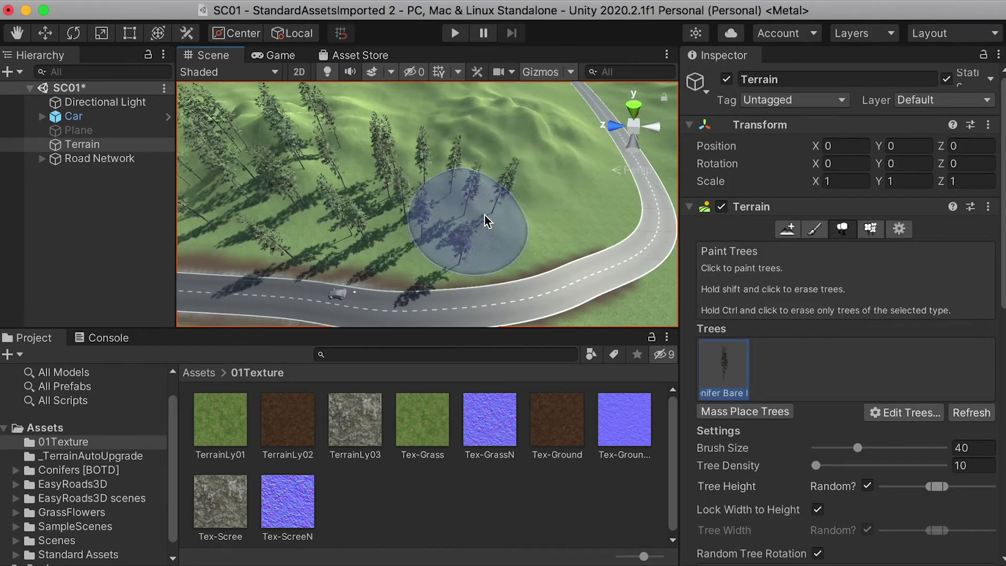
pyautogui.moveTo(382, 221)
pyautogui.mouseDown()
pyautogui.moveTo(400, 197)
pyautogui.moveTo(553, 172)
pyautogui.moveTo(292, 180)
pyautogui.moveTo(391, 220)
pyautogui.moveTo(420, 280)
pyautogui.moveTo(568, 259)
pyautogui.moveTo(439, 227)
pyautogui.moveTo(355, 152)
pyautogui.moveTo(335, 217)
pyautogui.moveTo(471, 157)
pyautogui.mouseUp()
pyautogui.scroll(-5, 285, 188)
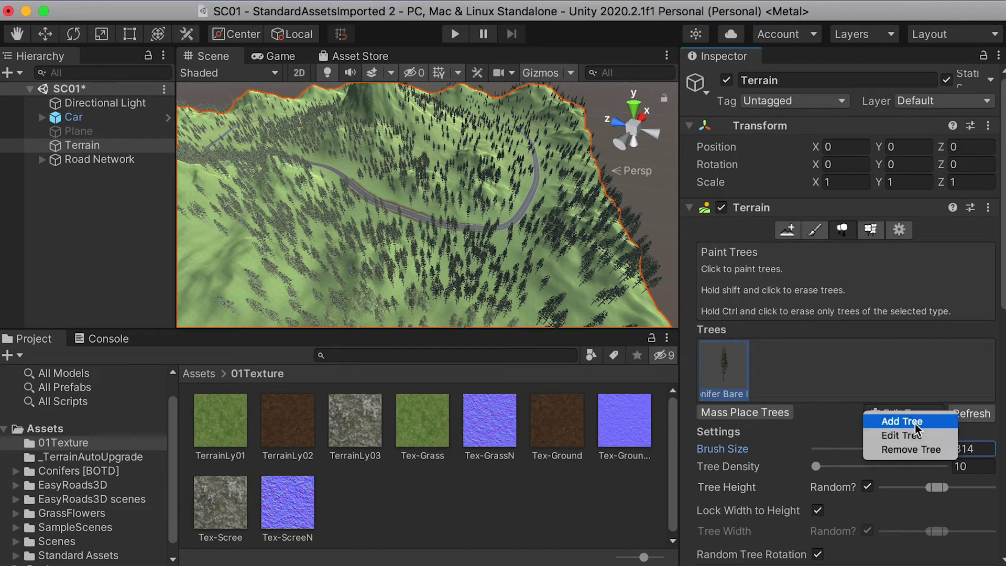
# - Add the PF Conifer Medium BOTD prefab as a second terrain tree
pyautogui.click(915, 424)
pyautogui.click(831, 103)
pyautogui.write('Con')
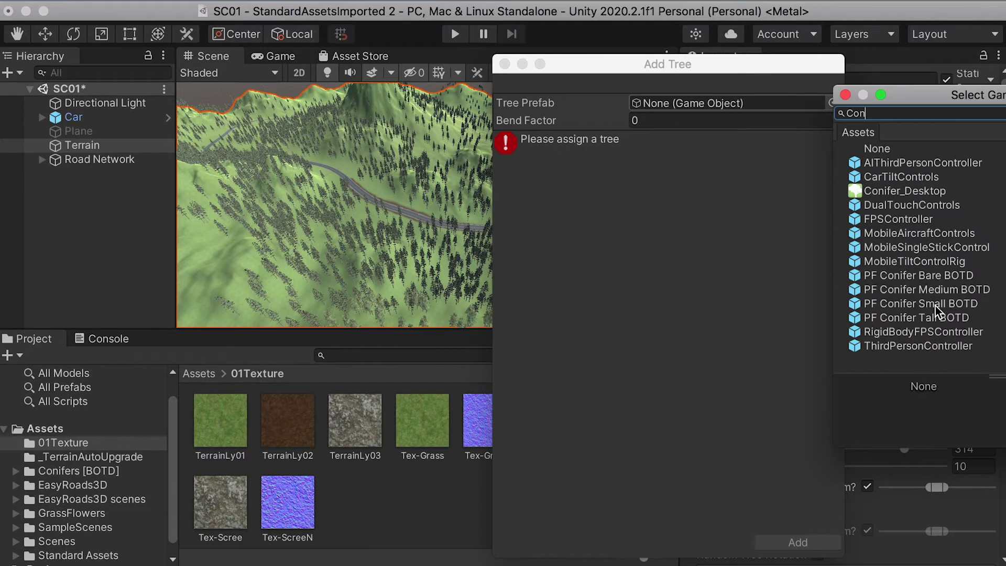
pyautogui.click(937, 291)
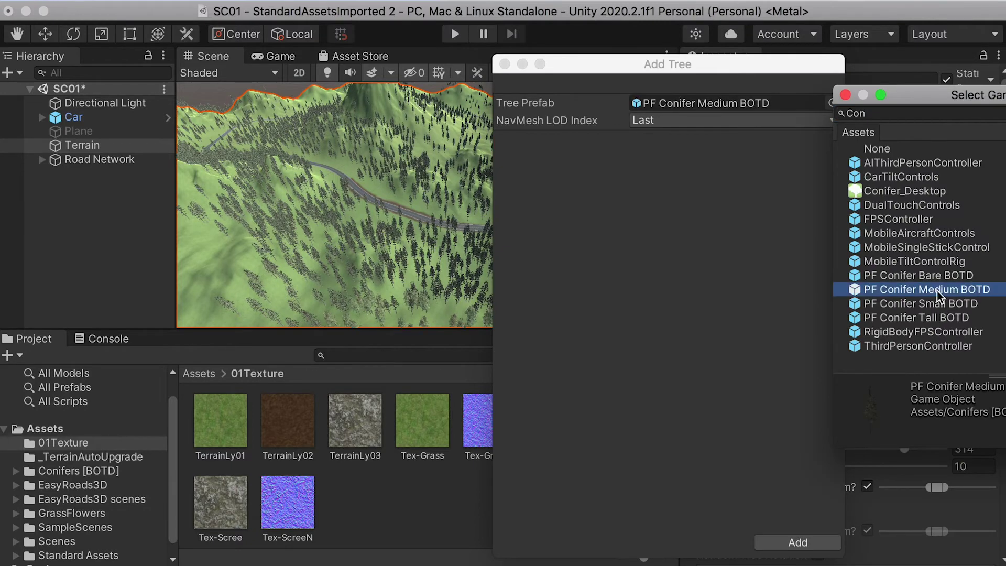
pyautogui.doubleClick(938, 293)
pyautogui.click(810, 540)
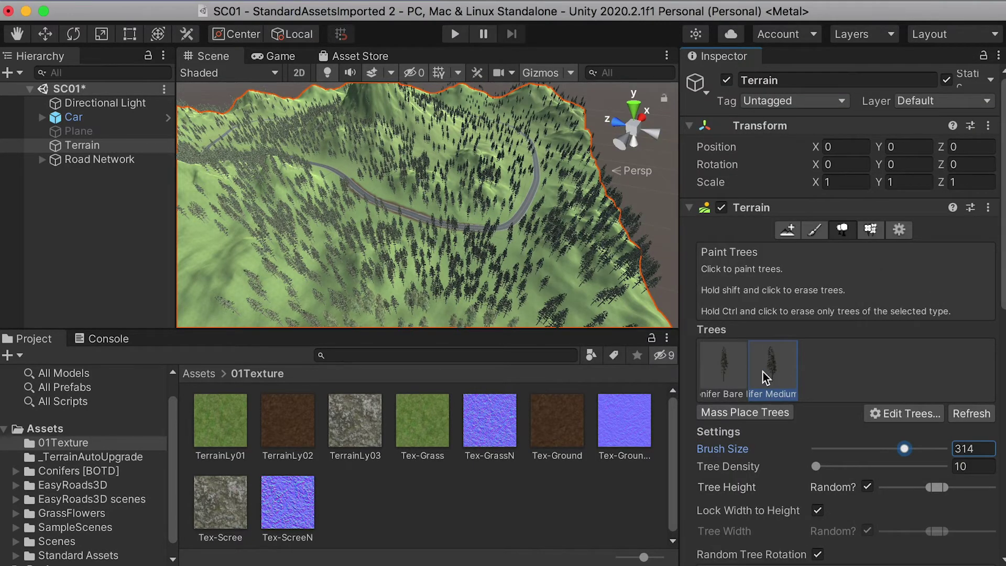
# - Reduce the tree brush size to 4 and erase the trees standing on the road surface
pyautogui.scroll(10, 443, 236)
pyautogui.keyDown('alt'); pyautogui.moveTo(366, 173); pyautogui.dragTo(452, 197); pyautogui.keyUp('alt')
pyautogui.moveTo(399, 199); pyautogui.dragTo(490, 172, button='middle')
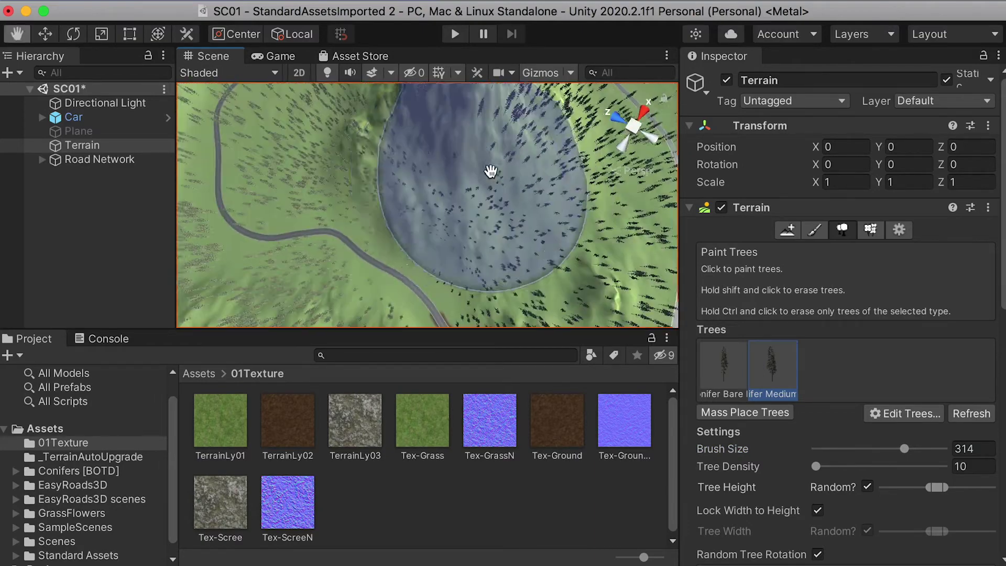
pyautogui.scroll(5, 439, 181)
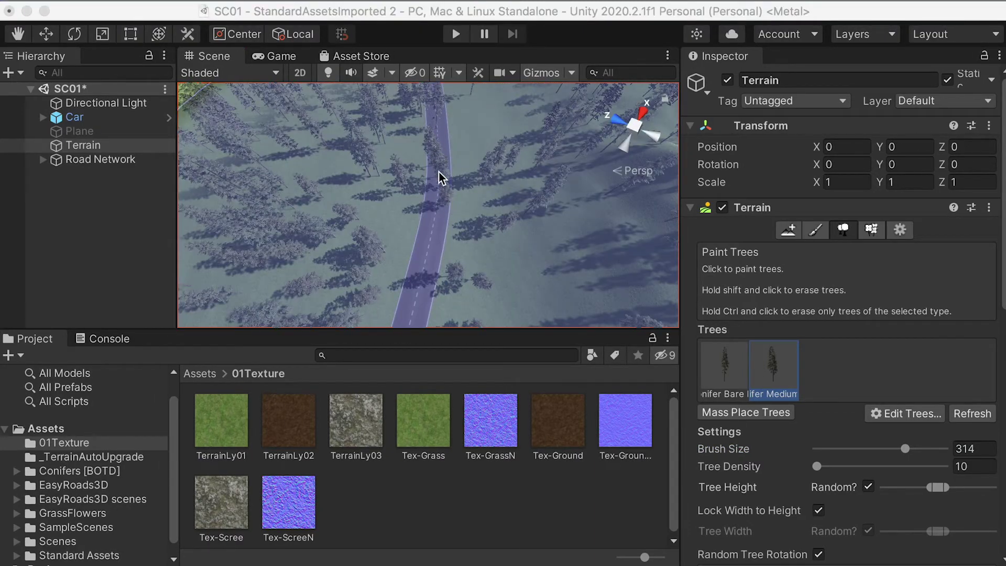
pyautogui.moveTo(905, 449); pyautogui.dragTo(825, 451)
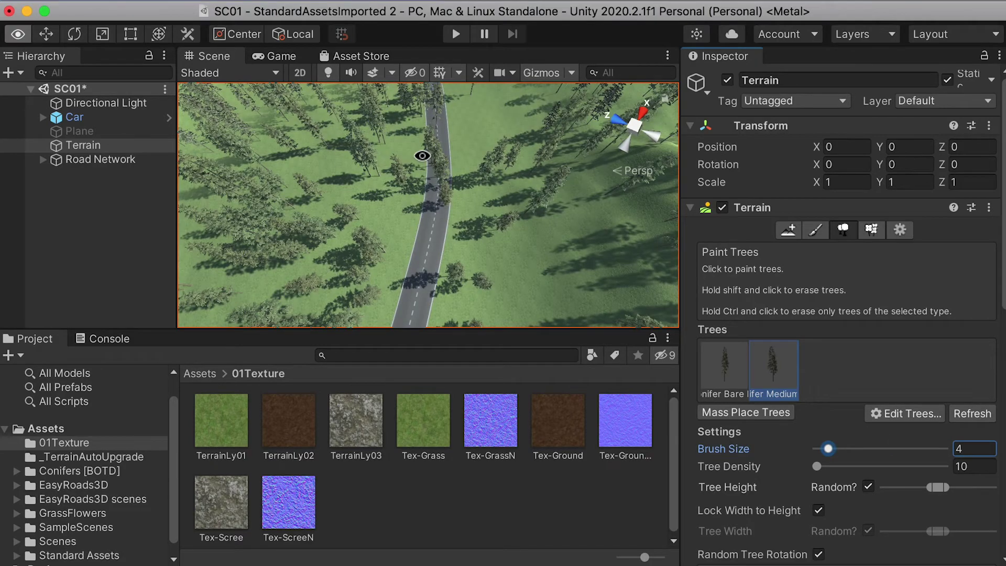
pyautogui.scroll(2, 427, 225)
pyautogui.keyDown('shift'); pyautogui.click(430, 243); pyautogui.keyUp('shift')
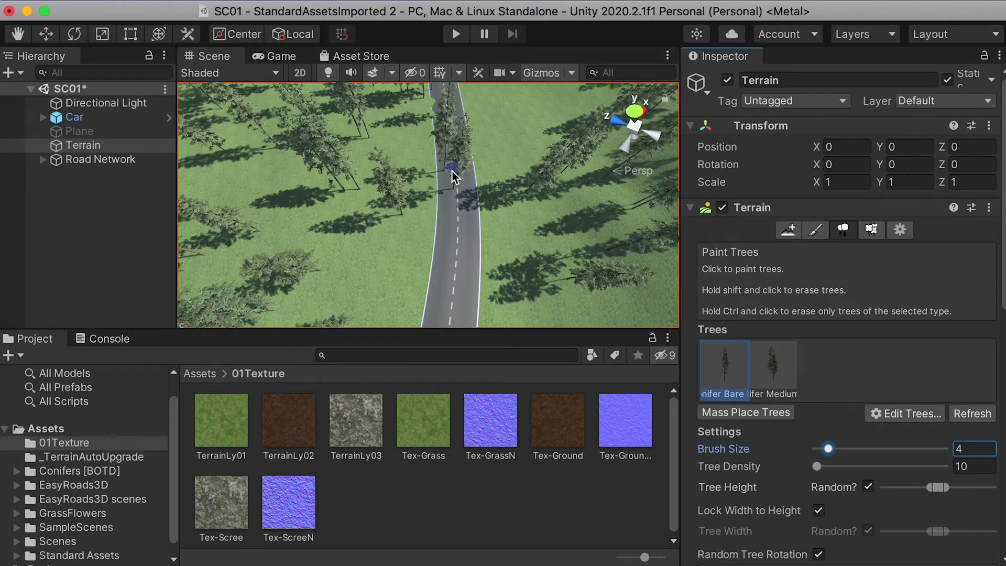
pyautogui.keyDown('shift'); pyautogui.moveTo(452, 176); pyautogui.dragTo(446, 168); pyautogui.keyUp('shift')
pyautogui.moveTo(474, 209); pyautogui.dragTo(476, 231, button='middle')
pyautogui.moveTo(476, 230); pyautogui.dragTo(451, 225, button='right')
pyautogui.moveTo(446, 213); pyautogui.dragTo(438, 213, button='middle')
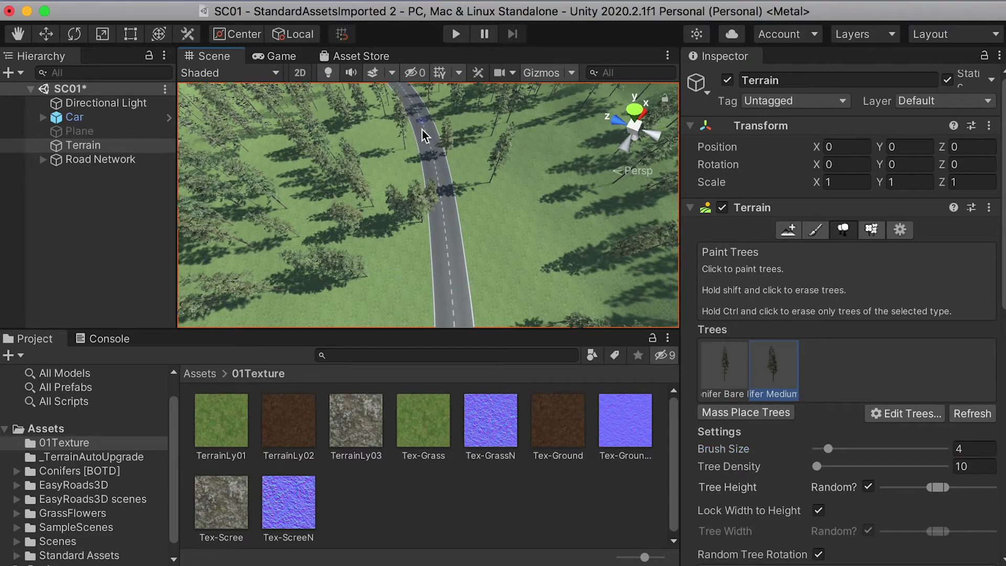
pyautogui.keyDown('alt'); pyautogui.moveTo(487, 205); pyautogui.dragTo(410, 224); pyautogui.keyUp('alt')
pyautogui.moveTo(455, 181); pyautogui.dragTo(376, 198, button='right')
pyautogui.moveTo(348, 135); pyautogui.dragTo(357, 187, button='middle')
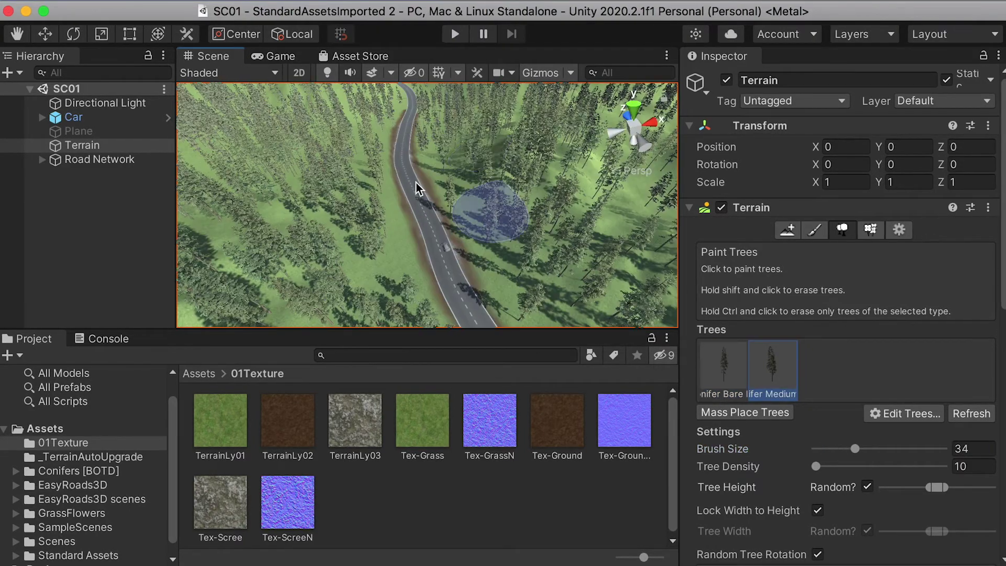
# - Add the PF Conifer Small BOTD prefab as a third terrain tree
pyautogui.click(894, 413)
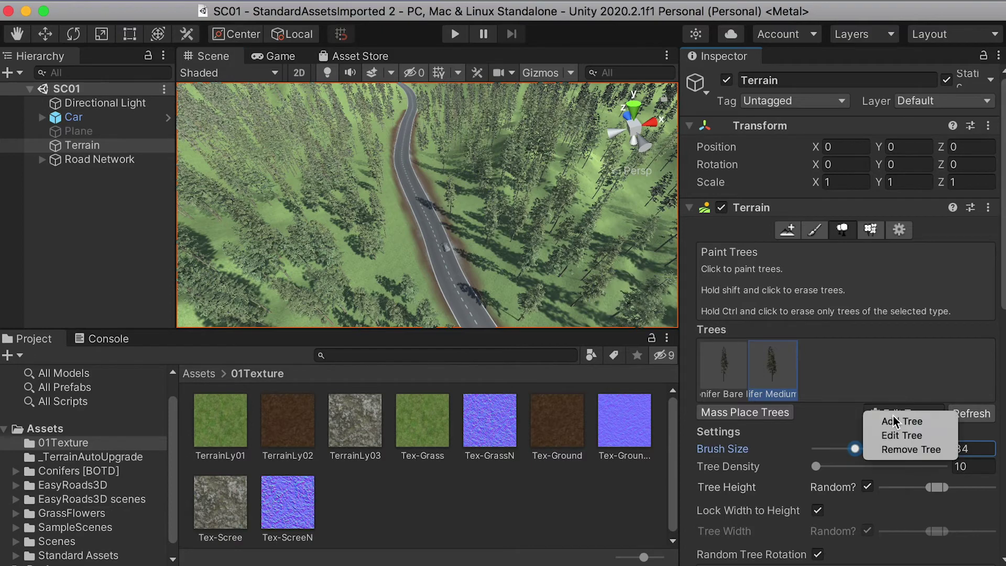
pyautogui.click(905, 420)
pyautogui.click(833, 102)
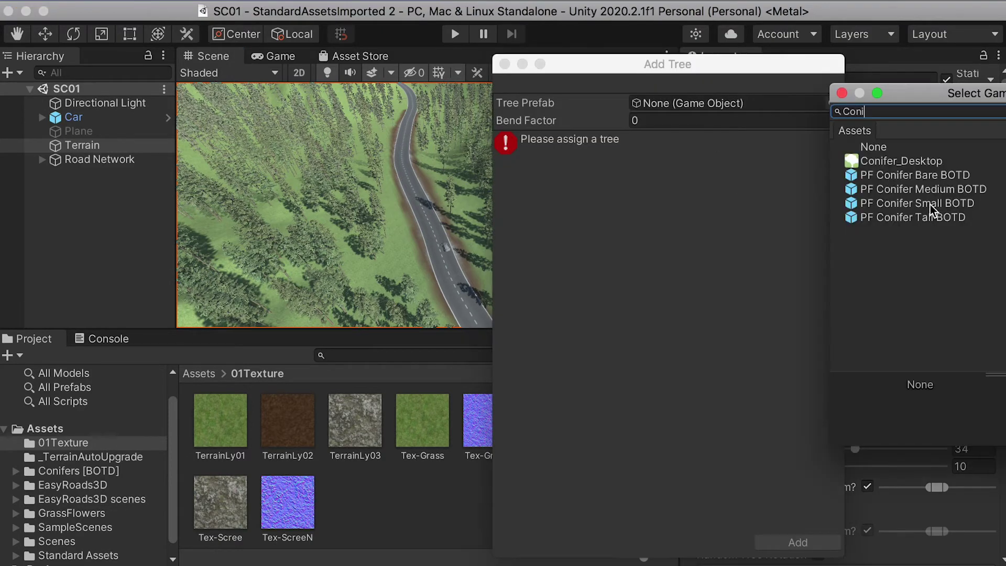
pyautogui.doubleClick(923, 204)
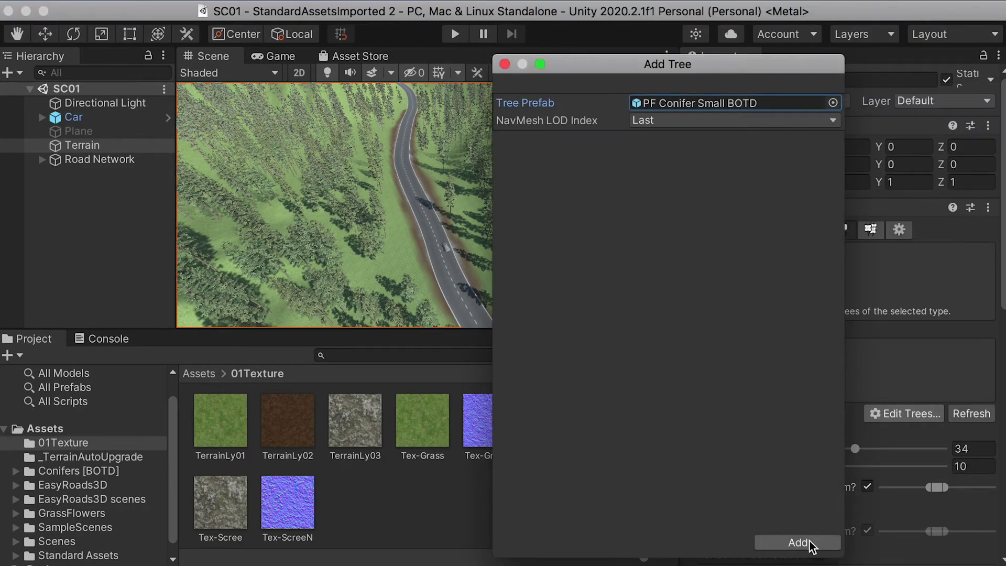
pyautogui.click(798, 543)
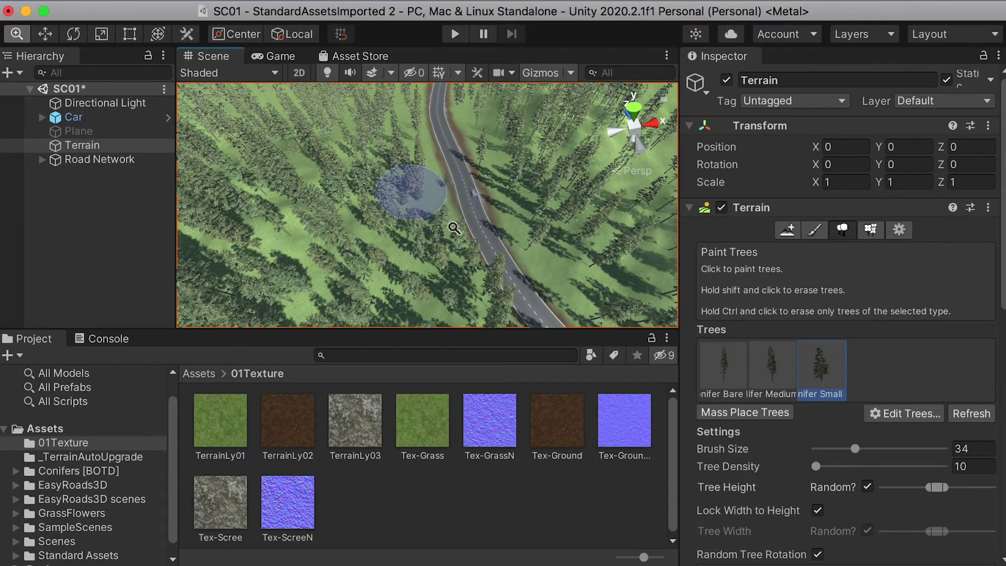
# - Paint small conifers along both sides of the road with brush size 34 and save the scene
pyautogui.keyDown('alt'); pyautogui.moveTo(453, 228); pyautogui.dragTo(733, 359, button='right'); pyautogui.keyUp('alt')
pyautogui.keyDown('alt'); pyautogui.moveTo(472, 188); pyautogui.dragTo(549, 226); pyautogui.keyUp('alt')
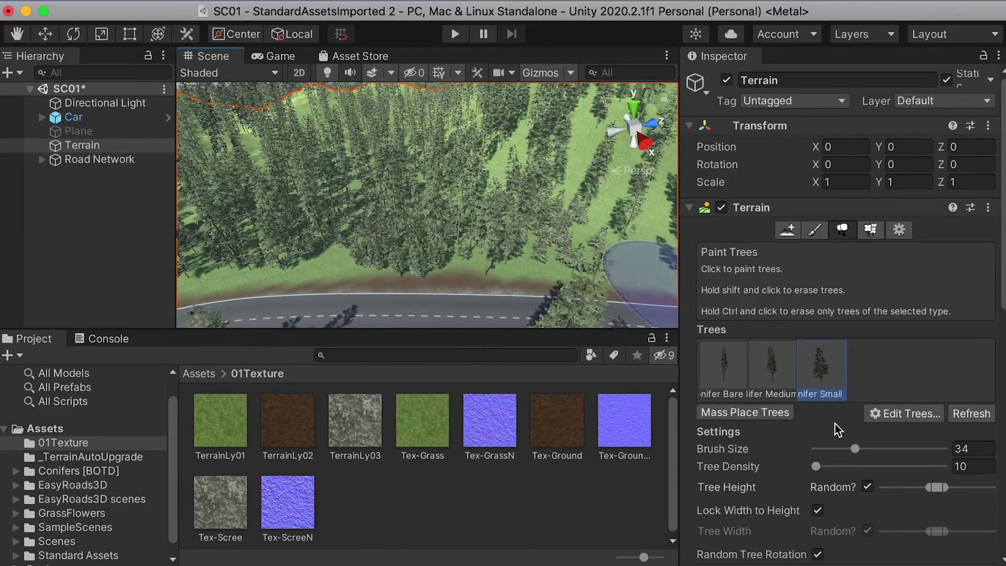
pyautogui.moveTo(584, 238)
pyautogui.mouseDown(button='middle')
pyautogui.moveTo(521, 258)
pyautogui.moveTo(561, 203)
pyautogui.moveTo(573, 221)
pyautogui.mouseUp(button='middle')
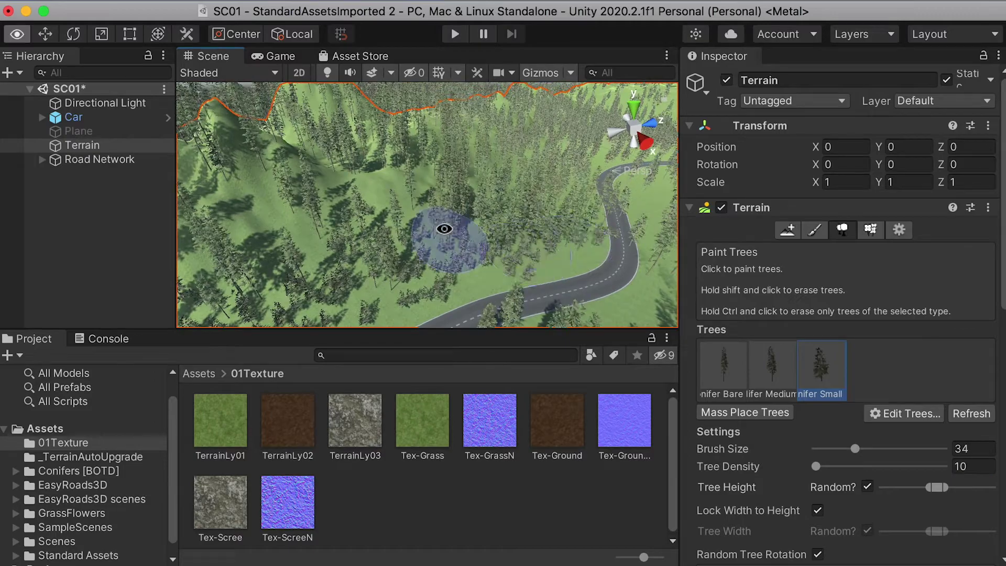
pyautogui.keyDown('alt'); pyautogui.moveTo(475, 250); pyautogui.dragTo(372, 207); pyautogui.keyUp('alt')
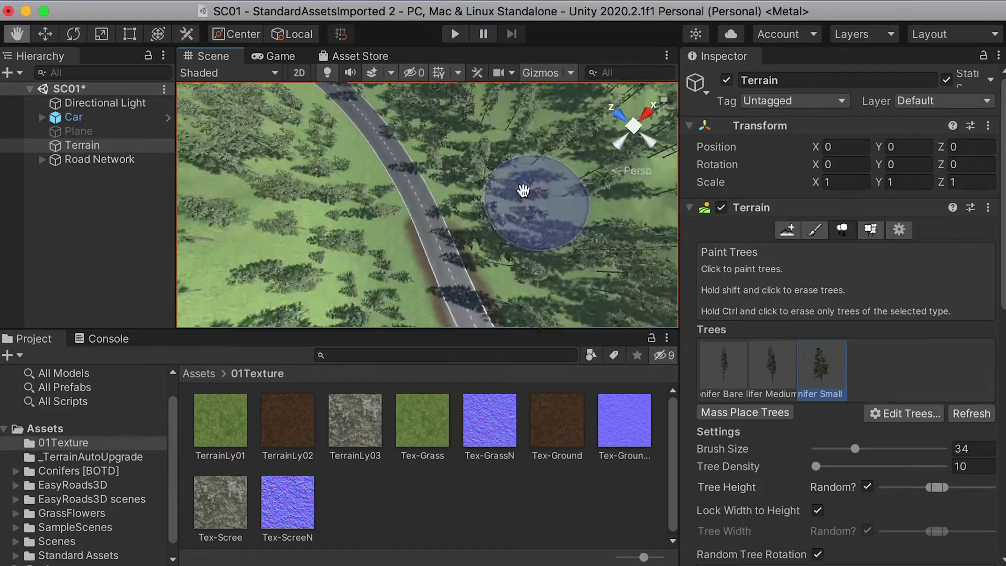
pyautogui.keyDown('alt'); pyautogui.moveTo(586, 227); pyautogui.dragTo(454, 208); pyautogui.keyUp('alt')
pyautogui.press('super+s')
# - Switch the Terrain to detail painting and open the Add Grass Texture settings
pyautogui.click(870, 231)
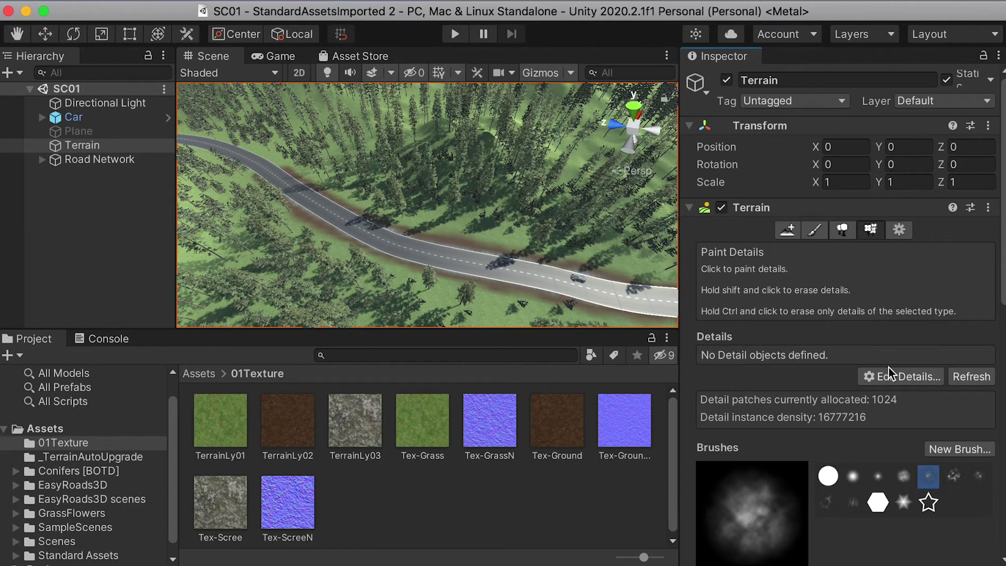
pyautogui.click(899, 383)
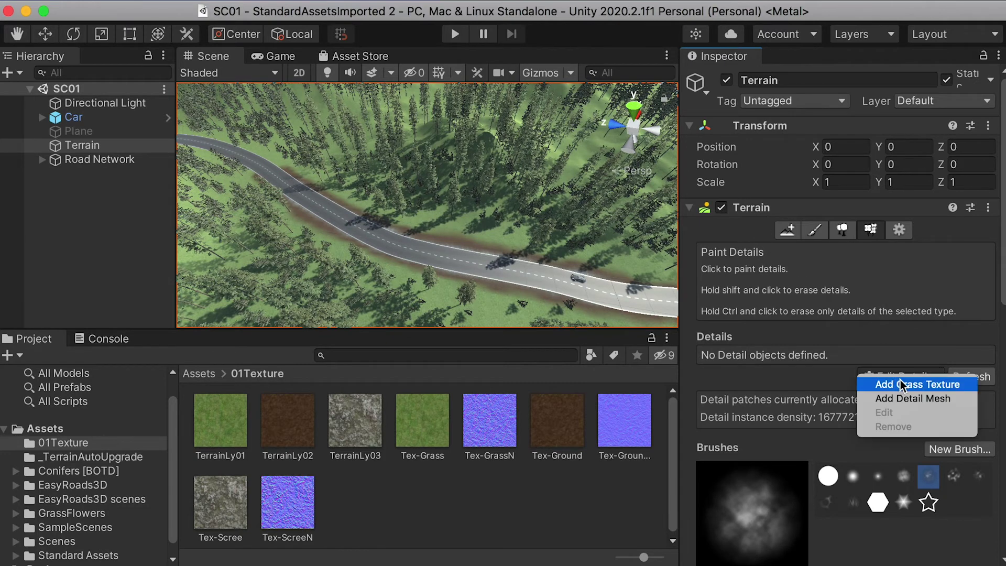
pyautogui.click(950, 386)
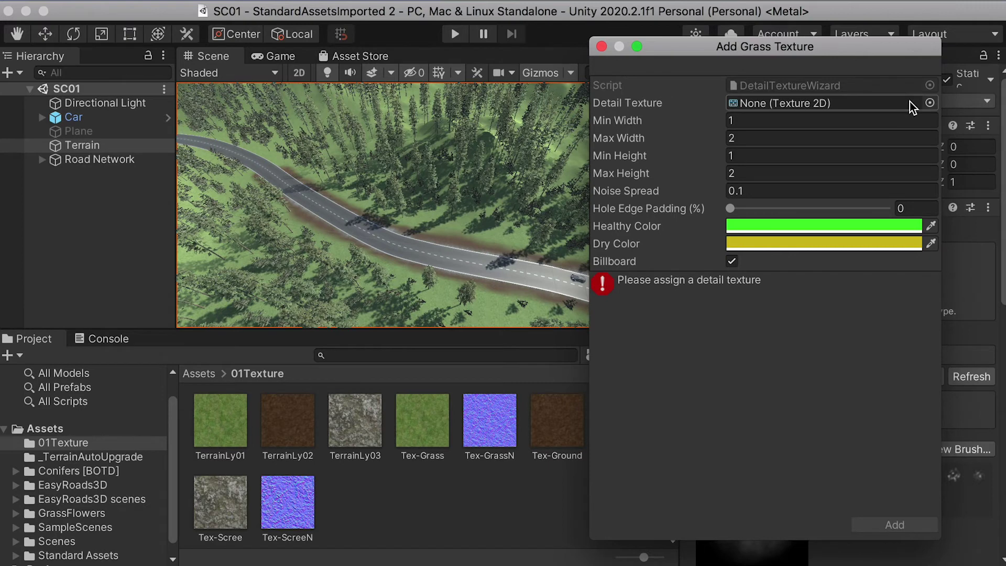
pyautogui.click(929, 102)
pyautogui.write('gr')
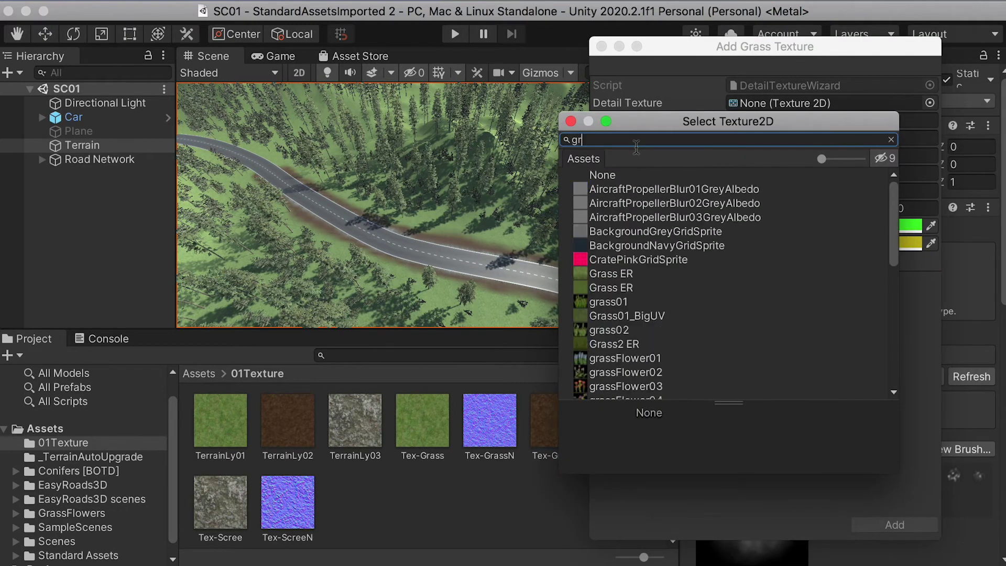
pyautogui.scroll(-5, 620, 294)
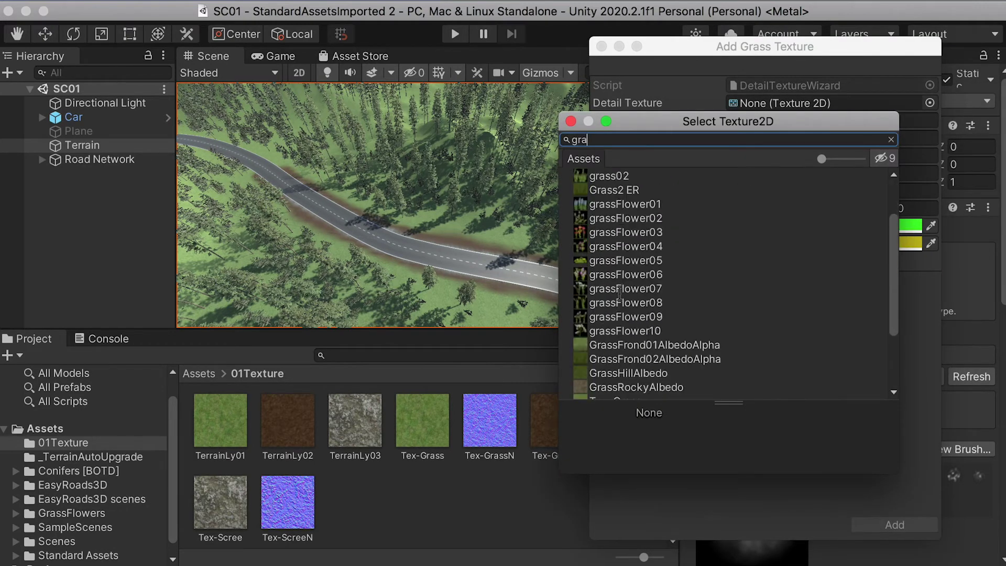
pyautogui.click(572, 121)
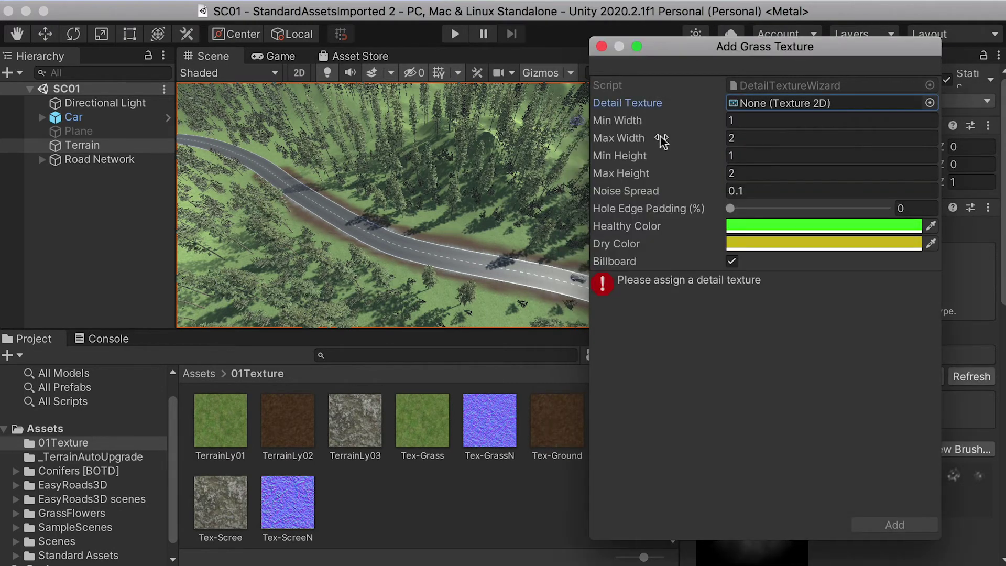
# - Assign grass01 from the GrassFlowers textures folder as the detail texture and add it to the terrain details
pyautogui.scroll(-1, 76, 489)
pyautogui.click(74, 499)
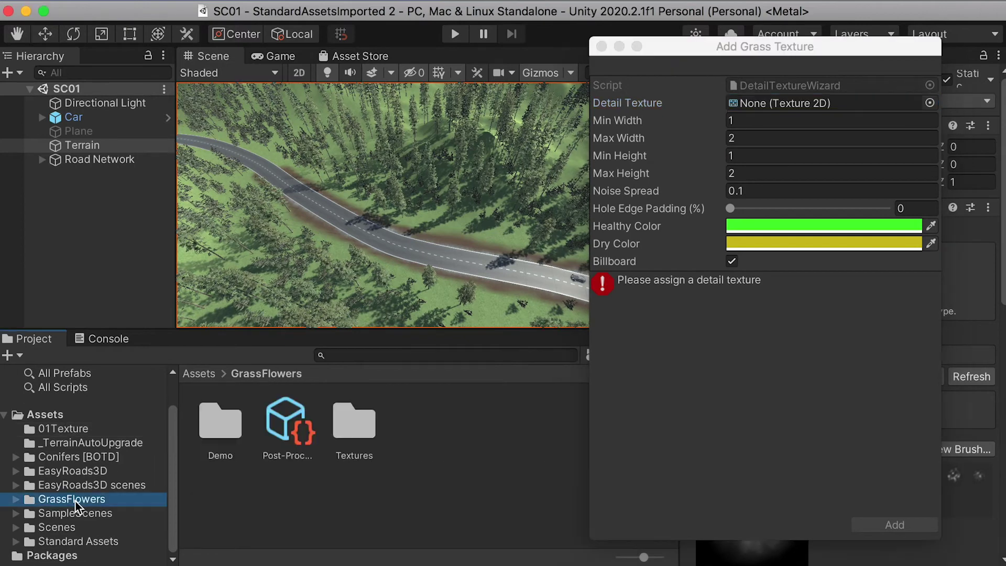
pyautogui.doubleClick(344, 429)
pyautogui.doubleClick(221, 427)
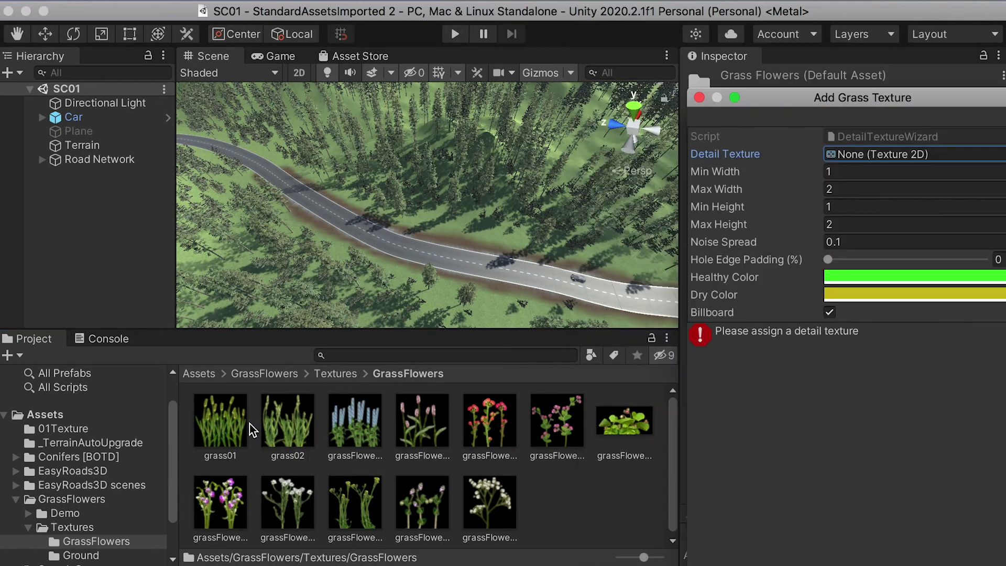
pyautogui.moveTo(218, 432); pyautogui.dragTo(870, 159)
pyautogui.moveTo(834, 99); pyautogui.dragTo(699, 63)
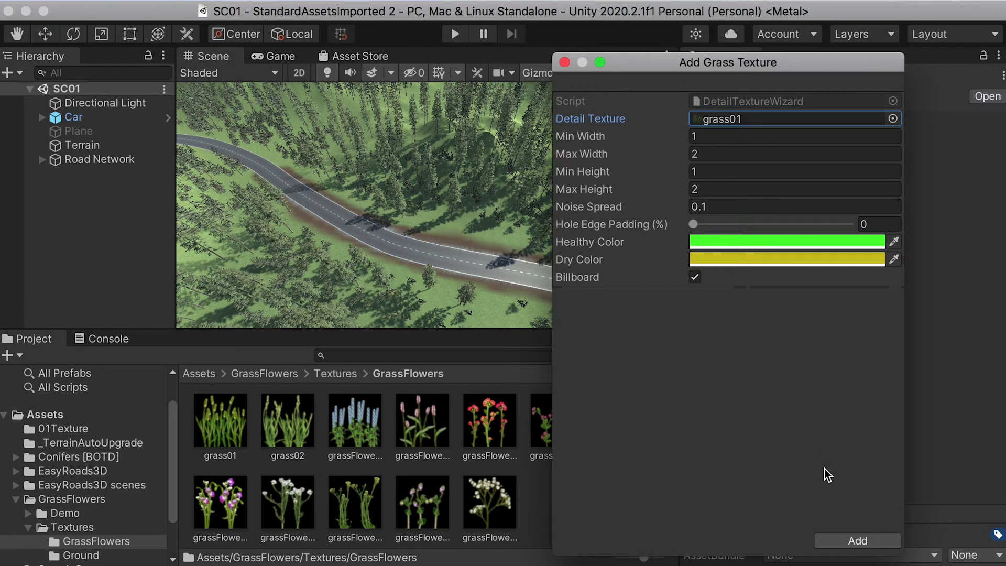
pyautogui.click(859, 539)
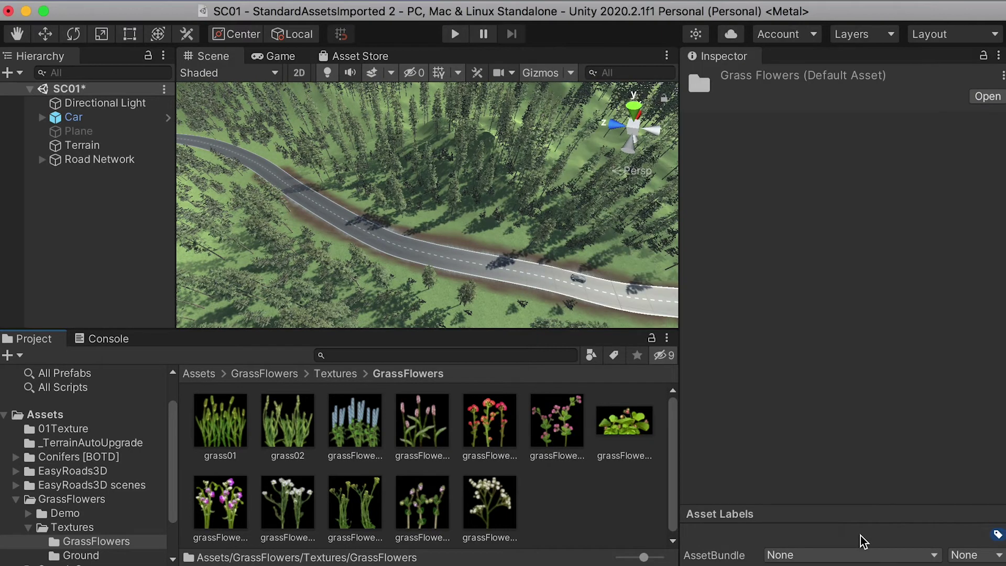
# - Reselect the Terrain and paint patches of grass01 on the verge between the road and the trees
pyautogui.click(73, 146)
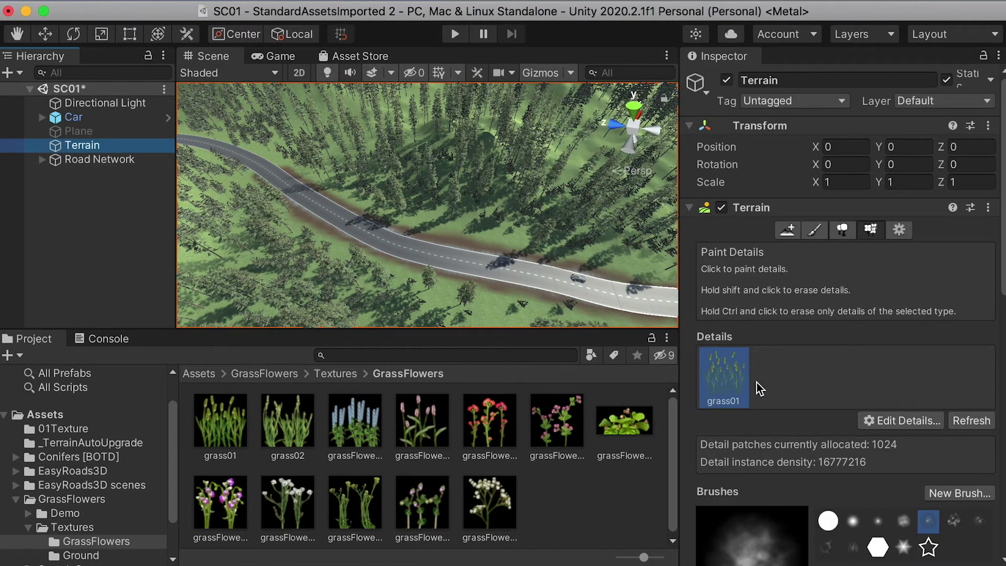
pyautogui.scroll(3, 518, 232)
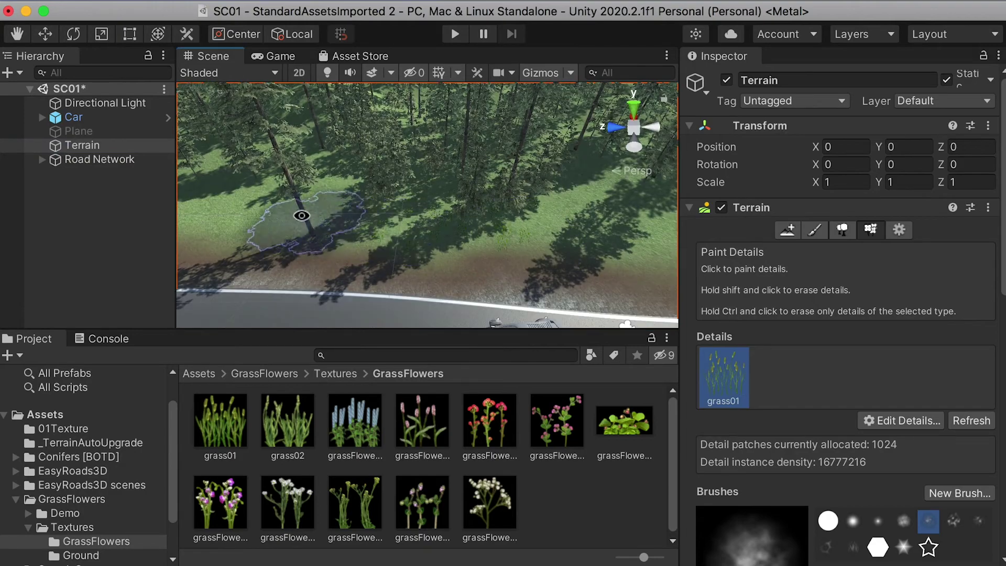
pyautogui.scroll(5, 395, 220)
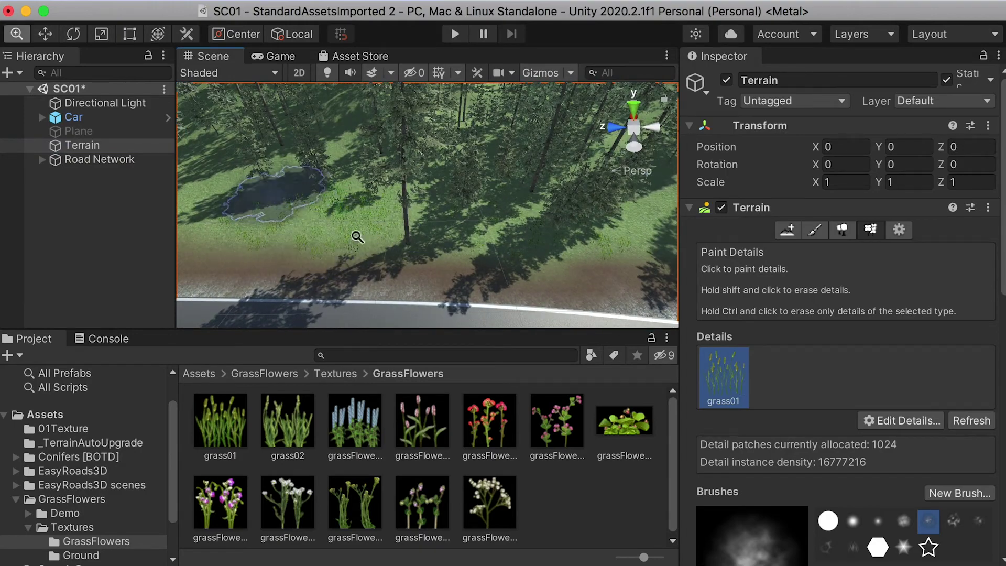
pyautogui.keyDown('alt'); pyautogui.scroll(4, 600, 279); pyautogui.keyUp('alt')
pyautogui.keyDown('alt'); pyautogui.scroll(2, 472, 178); pyautogui.keyUp('alt')
pyautogui.keyDown('alt'); pyautogui.moveTo(472, 178); pyautogui.dragTo(466, 201); pyautogui.keyUp('alt')
pyautogui.keyDown('alt'); pyautogui.moveTo(477, 247); pyautogui.dragTo(460, 211); pyautogui.keyUp('alt')
pyautogui.keyDown('alt'); pyautogui.moveTo(461, 212); pyautogui.dragTo(474, 225, button='middle'); pyautogui.keyUp('alt')
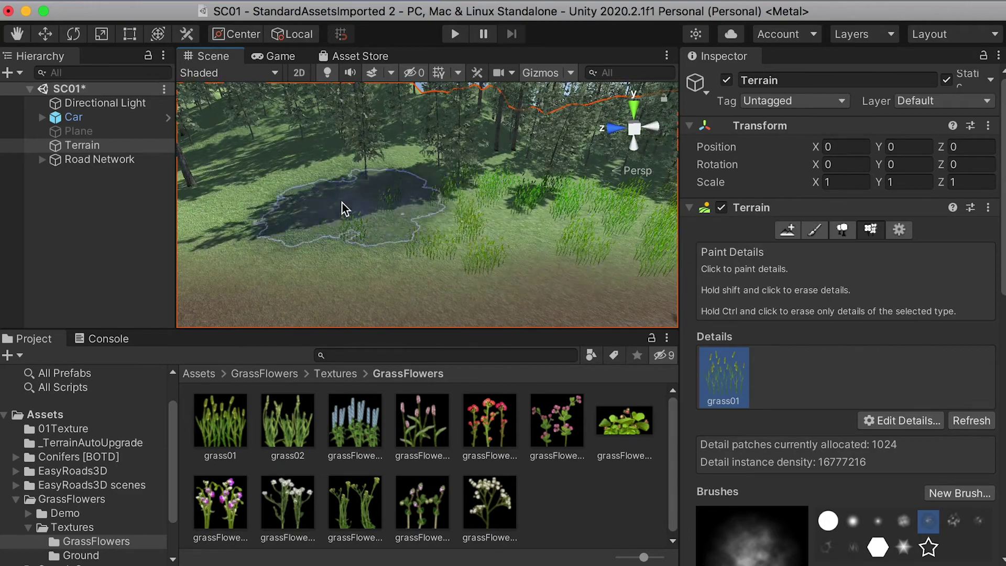
# - Paint more grass01 along the opposite road verge and among the trees behind it
pyautogui.moveTo(292, 256)
pyautogui.keyDown('alt'); pyautogui.mouseDown(button='middle')
pyautogui.moveTo(433, 235)
pyautogui.moveTo(498, 239)
pyautogui.moveTo(359, 168)
pyautogui.moveTo(550, 246)
pyautogui.moveTo(398, 152)
pyautogui.mouseUp(button='middle'); pyautogui.keyUp('alt')
pyautogui.keyDown('alt'); pyautogui.moveTo(366, 234); pyautogui.dragTo(307, 246); pyautogui.keyUp('alt')
pyautogui.moveTo(307, 246); pyautogui.dragTo(519, 233, button='middle')
pyautogui.keyDown('alt'); pyautogui.moveTo(420, 204); pyautogui.dragTo(500, 214); pyautogui.keyUp('alt')
pyautogui.moveTo(501, 214); pyautogui.dragTo(466, 233, button='middle')
pyautogui.keyDown('alt'); pyautogui.moveTo(465, 233); pyautogui.dragTo(363, 215); pyautogui.keyUp('alt')
pyautogui.scroll(4, 405, 146)
pyautogui.scroll(-4, 413, 195)
pyautogui.scroll(3, 381, 210)
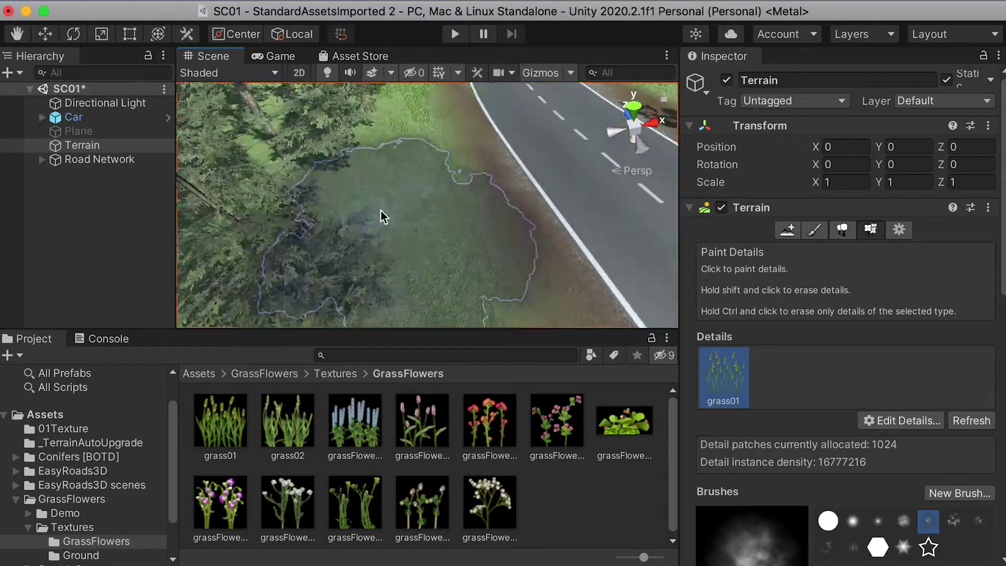
pyautogui.scroll(-5, 343, 155)
pyautogui.moveTo(412, 194)
pyautogui.keyDown('alt'); pyautogui.mouseDown()
pyautogui.moveTo(420, 288)
pyautogui.moveTo(458, 292)
pyautogui.moveTo(354, 182)
pyautogui.mouseUp(); pyautogui.keyUp('alt')
pyautogui.moveTo(355, 182)
pyautogui.mouseDown(button='middle')
pyautogui.moveTo(458, 234)
pyautogui.moveTo(446, 202)
pyautogui.mouseUp(button='middle')
pyautogui.moveTo(376, 187); pyautogui.dragTo(471, 163, button='middle')
pyautogui.scroll(-3, 521, 187)
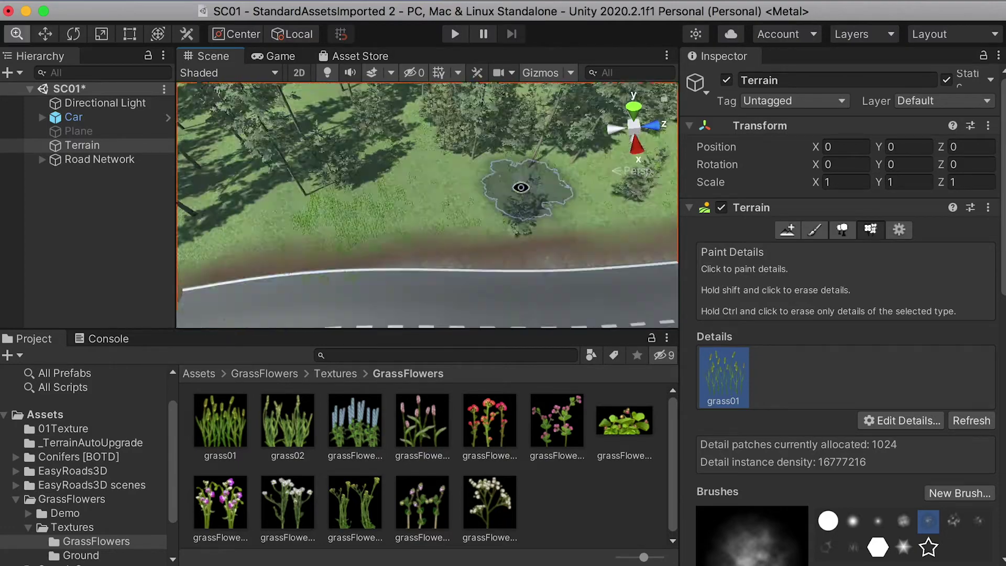
pyautogui.moveTo(521, 187); pyautogui.dragTo(661, 216, button='middle')
pyautogui.scroll(3, 467, 304)
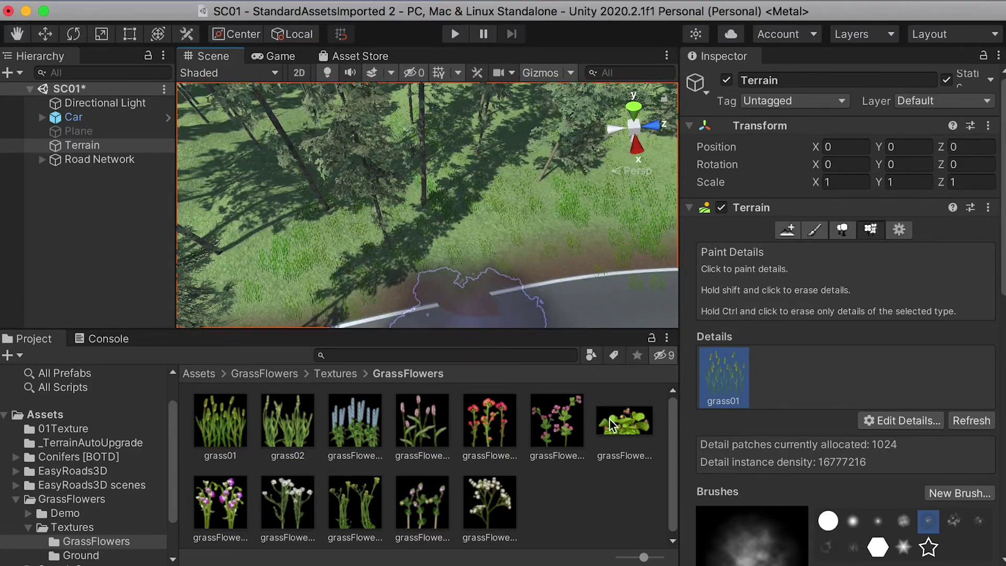
# - Add the red-flowered grassFlower texture from the GrassFlowers folder as a second terrain detail with its default settings
pyautogui.click(892, 421)
pyautogui.click(901, 427)
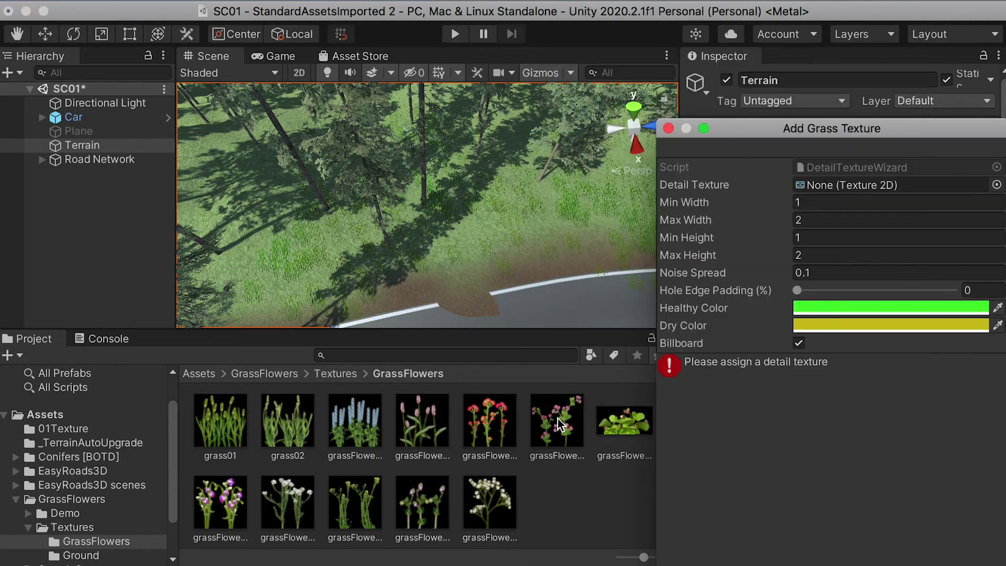
pyautogui.moveTo(477, 426); pyautogui.dragTo(849, 185)
# - Paint the red flower detail over the grass beneath the trees beside the road
pyautogui.keyDown('alt'); pyautogui.moveTo(440, 204); pyautogui.dragTo(511, 242); pyautogui.keyUp('alt')
pyautogui.click(762, 378)
pyautogui.moveTo(488, 203)
pyautogui.mouseDown()
pyautogui.moveTo(546, 171)
pyautogui.moveTo(518, 134)
pyautogui.mouseUp()
pyautogui.keyDown('alt'); pyautogui.moveTo(404, 196); pyautogui.dragTo(468, 177); pyautogui.keyUp('alt')
pyautogui.moveTo(492, 145); pyautogui.dragTo(439, 158, button='middle')
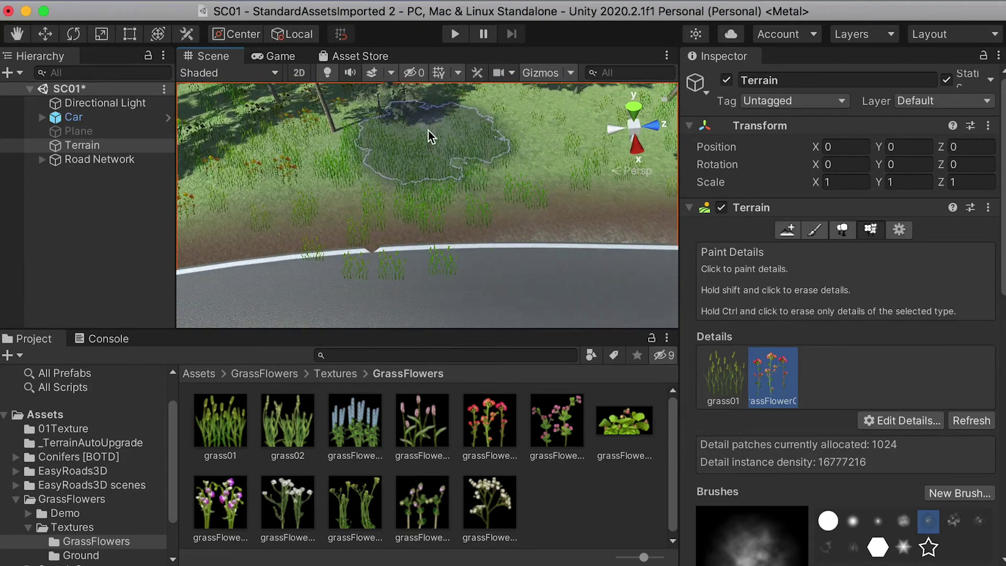
# - Extend the red flower detail over the grass verge and among the trees farther along the road
pyautogui.keyDown('alt'); pyautogui.moveTo(548, 139); pyautogui.dragTo(519, 152); pyautogui.keyUp('alt')
pyautogui.moveTo(519, 153); pyautogui.dragTo(504, 185, button='middle')
pyautogui.scroll(-3, 387, 113)
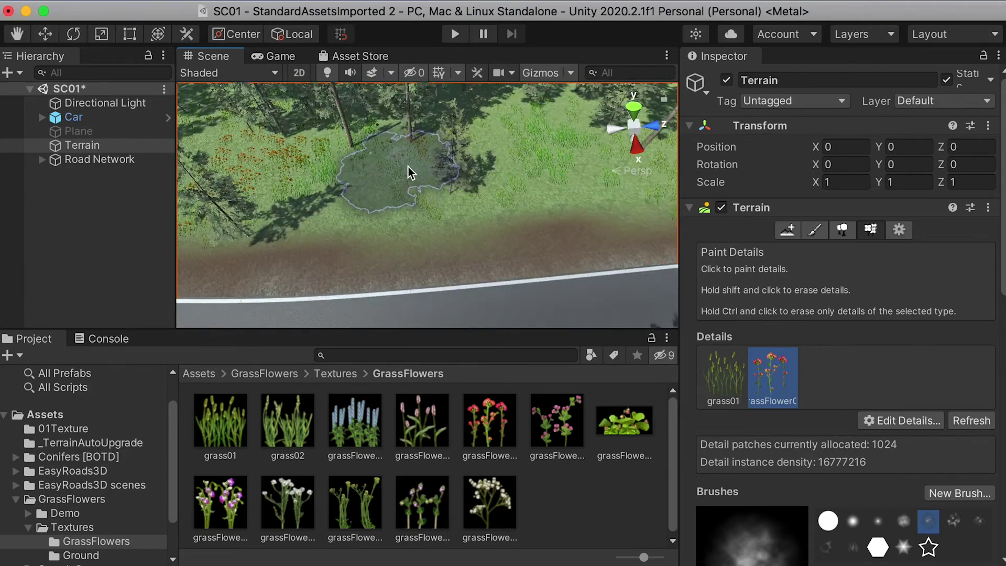
pyautogui.moveTo(398, 183)
pyautogui.mouseDown(button='middle')
pyautogui.moveTo(545, 155)
pyautogui.moveTo(546, 190)
pyautogui.moveTo(400, 220)
pyautogui.moveTo(549, 227)
pyautogui.moveTo(535, 236)
pyautogui.moveTo(606, 270)
pyautogui.moveTo(495, 254)
pyautogui.moveTo(461, 207)
pyautogui.moveTo(510, 218)
pyautogui.moveTo(555, 172)
pyautogui.moveTo(472, 191)
pyautogui.moveTo(629, 294)
pyautogui.mouseUp(button='middle')
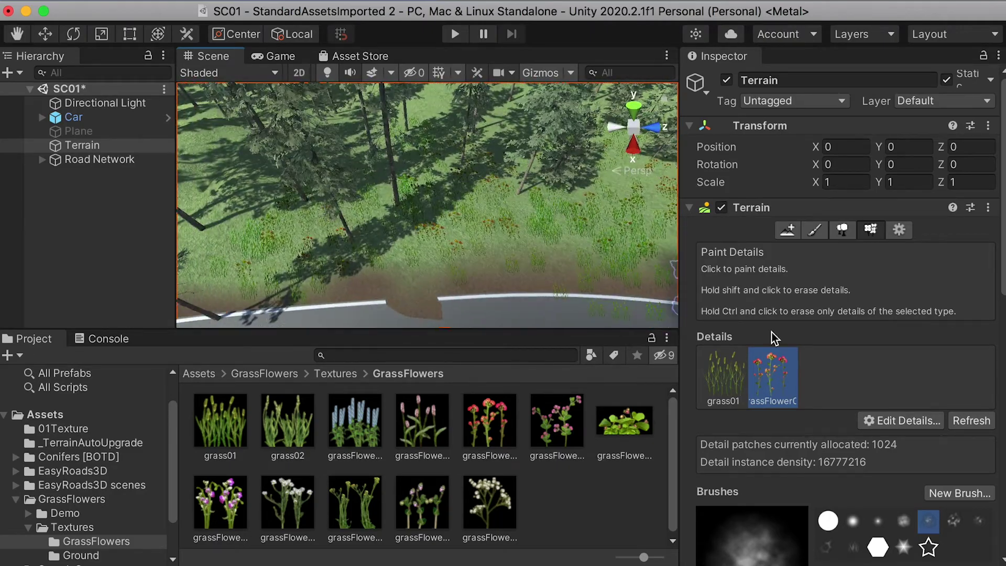
# - Add the white-flowered grassFlower texture from the GrassFlowers folder as a third terrain detail with default settings and make it the active detail
pyautogui.click(893, 420)
pyautogui.click(915, 426)
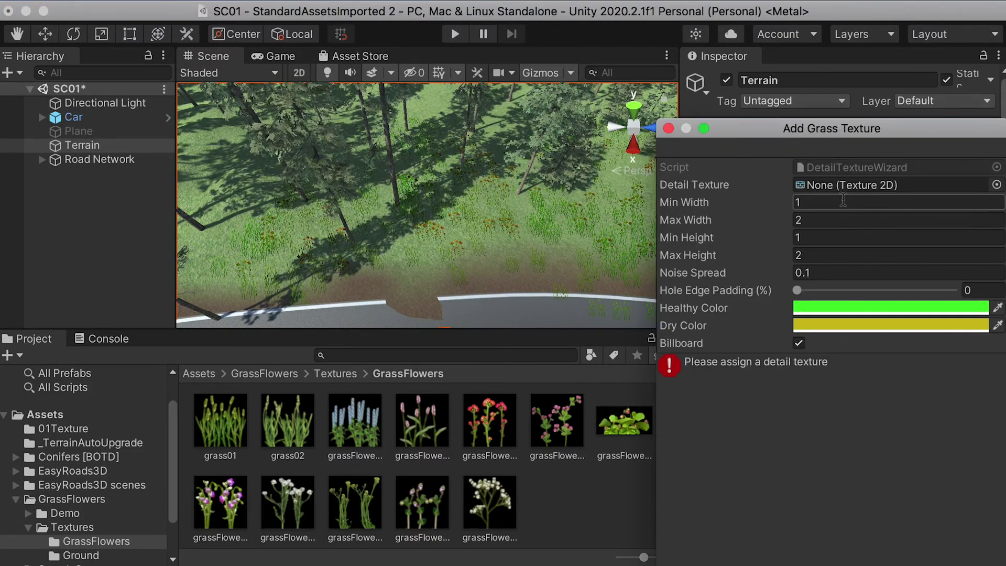
pyautogui.moveTo(489, 513); pyautogui.dragTo(844, 191)
pyautogui.click(662, 137)
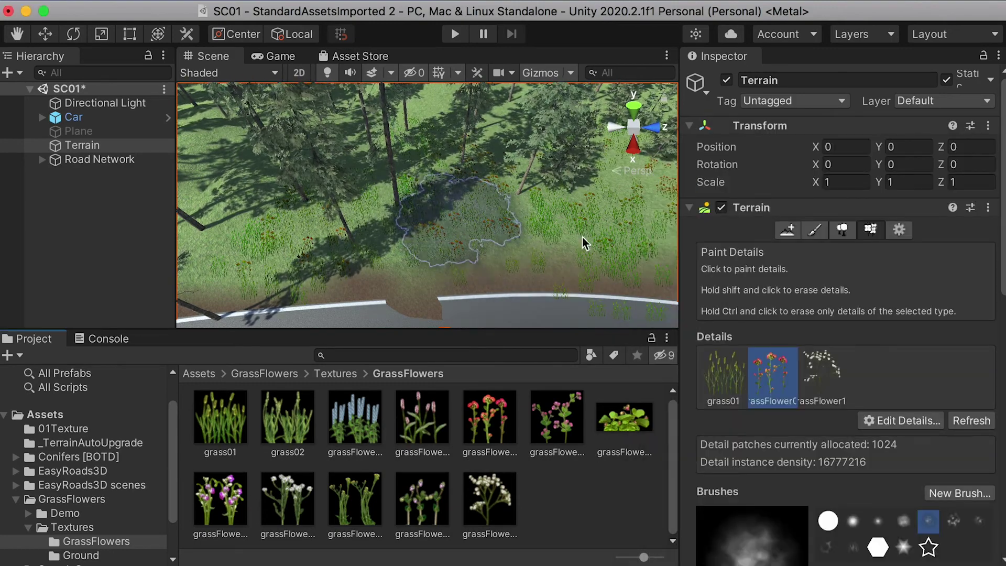
pyautogui.click(817, 370)
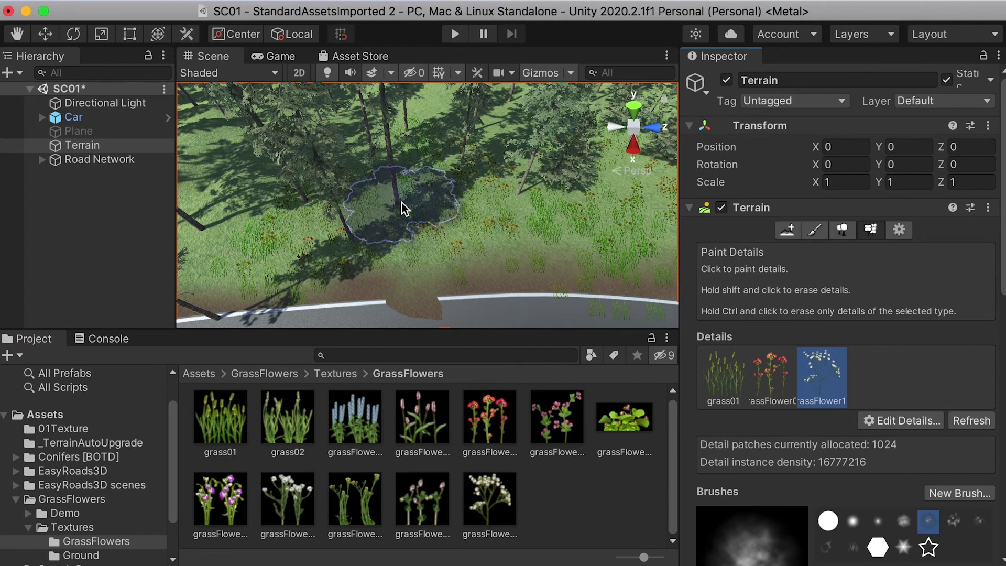
# - Reduce the brush size and erase the stray grass01 clumps from the road surface beside the verge
pyautogui.moveTo(596, 215)
pyautogui.mouseDown(button='middle')
pyautogui.moveTo(533, 229)
pyautogui.moveTo(456, 183)
pyautogui.mouseUp(button='middle')
pyautogui.moveTo(467, 297)
pyautogui.keyDown('alt'); pyautogui.mouseDown()
pyautogui.moveTo(519, 238)
pyautogui.moveTo(491, 199)
pyautogui.mouseUp(); pyautogui.keyUp('alt')
pyautogui.press('[')
pyautogui.press('[')
pyautogui.press('[')
pyautogui.press('[')
pyautogui.press('[')
pyautogui.click(719, 369)
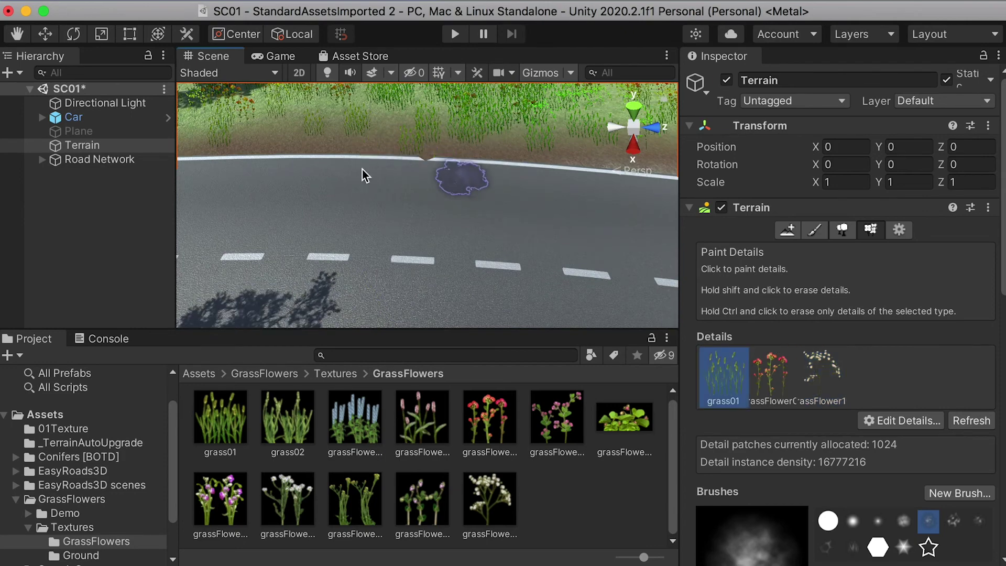
# - Paint the white-flowered detail among the grass and red flowers along the road verge and beneath the trees
pyautogui.click(821, 376)
pyautogui.moveTo(519, 184)
pyautogui.mouseDown(button='middle')
pyautogui.moveTo(458, 231)
pyautogui.moveTo(426, 234)
pyautogui.moveTo(483, 207)
pyautogui.moveTo(522, 211)
pyautogui.mouseUp(button='middle')
pyautogui.moveTo(522, 211)
pyautogui.mouseDown(button='right')
pyautogui.moveTo(566, 220)
pyautogui.moveTo(456, 197)
pyautogui.moveTo(572, 257)
pyautogui.moveTo(449, 218)
pyautogui.moveTo(315, 251)
pyautogui.moveTo(341, 220)
pyautogui.moveTo(306, 187)
pyautogui.mouseUp(button='right')
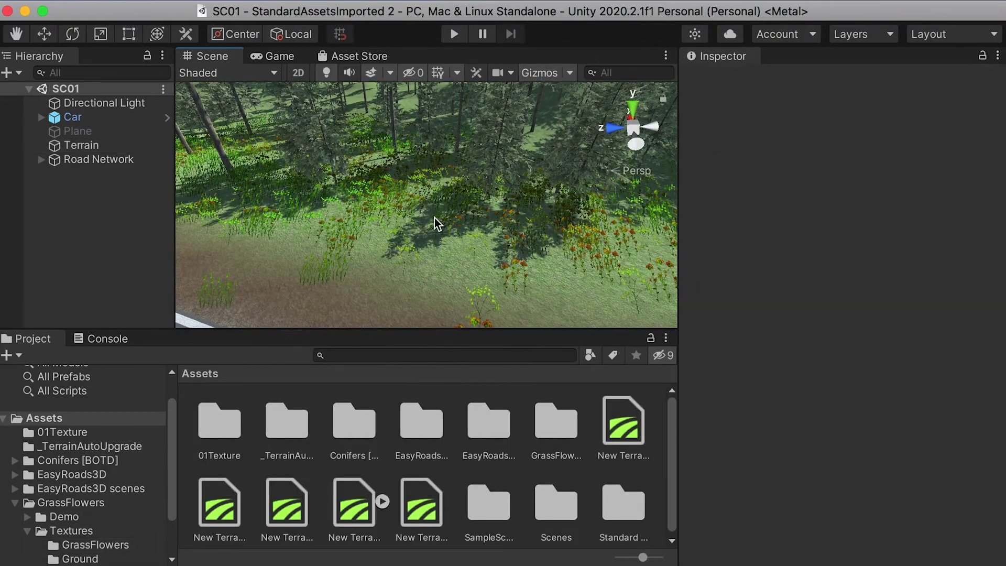
# - Look over the planted verge, run the game and drive the car forward along the road to check the scenery
pyautogui.moveTo(487, 237)
pyautogui.mouseDown(button='right')
pyautogui.moveTo(494, 232)
pyautogui.moveTo(478, 222)
pyautogui.mouseUp(button='right')
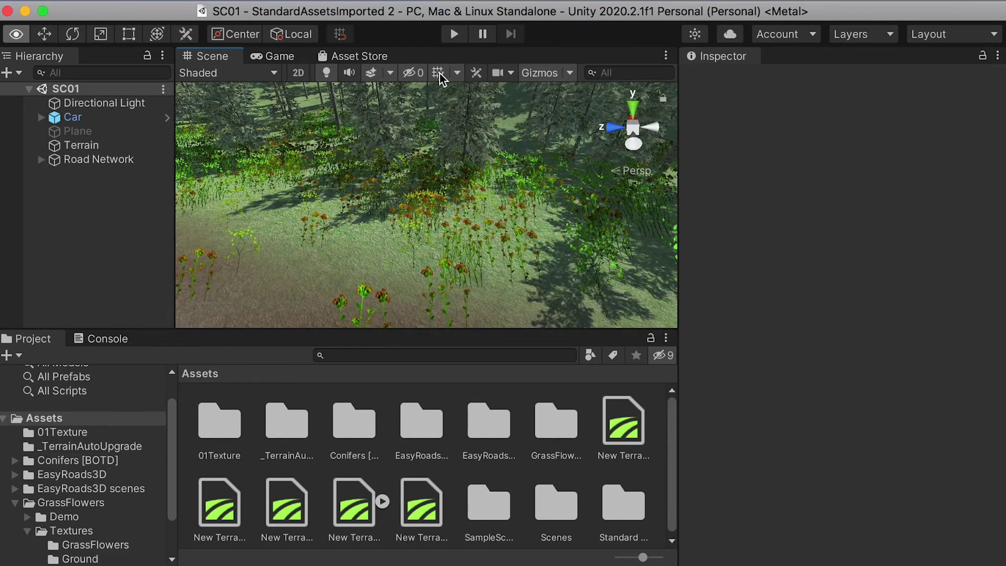
pyautogui.click(456, 34)
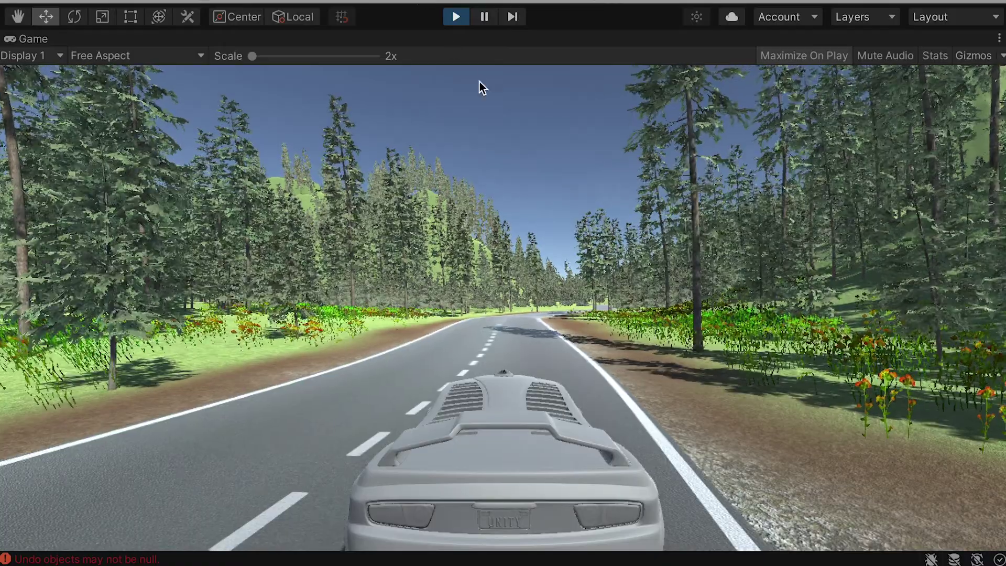
pyautogui.press('w')
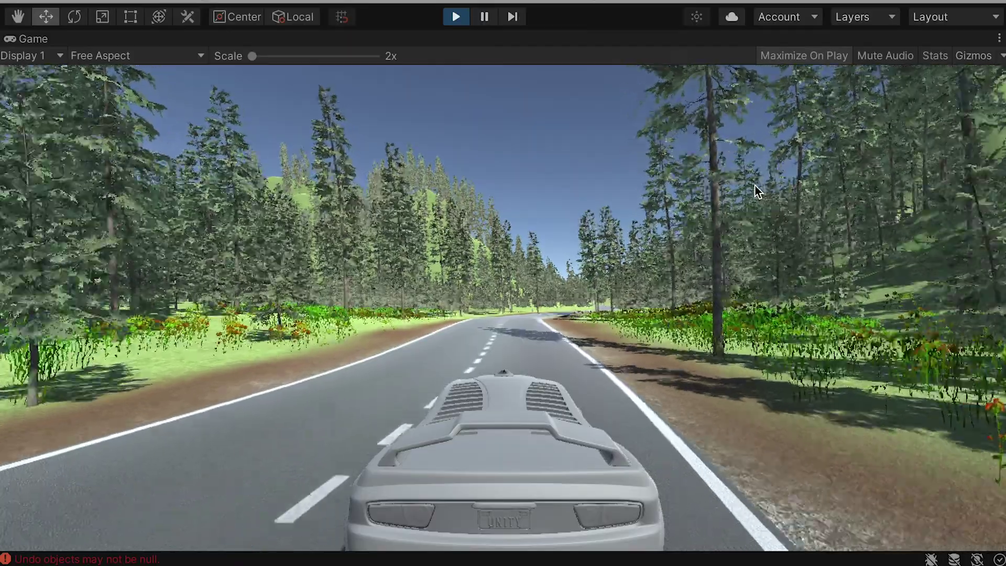